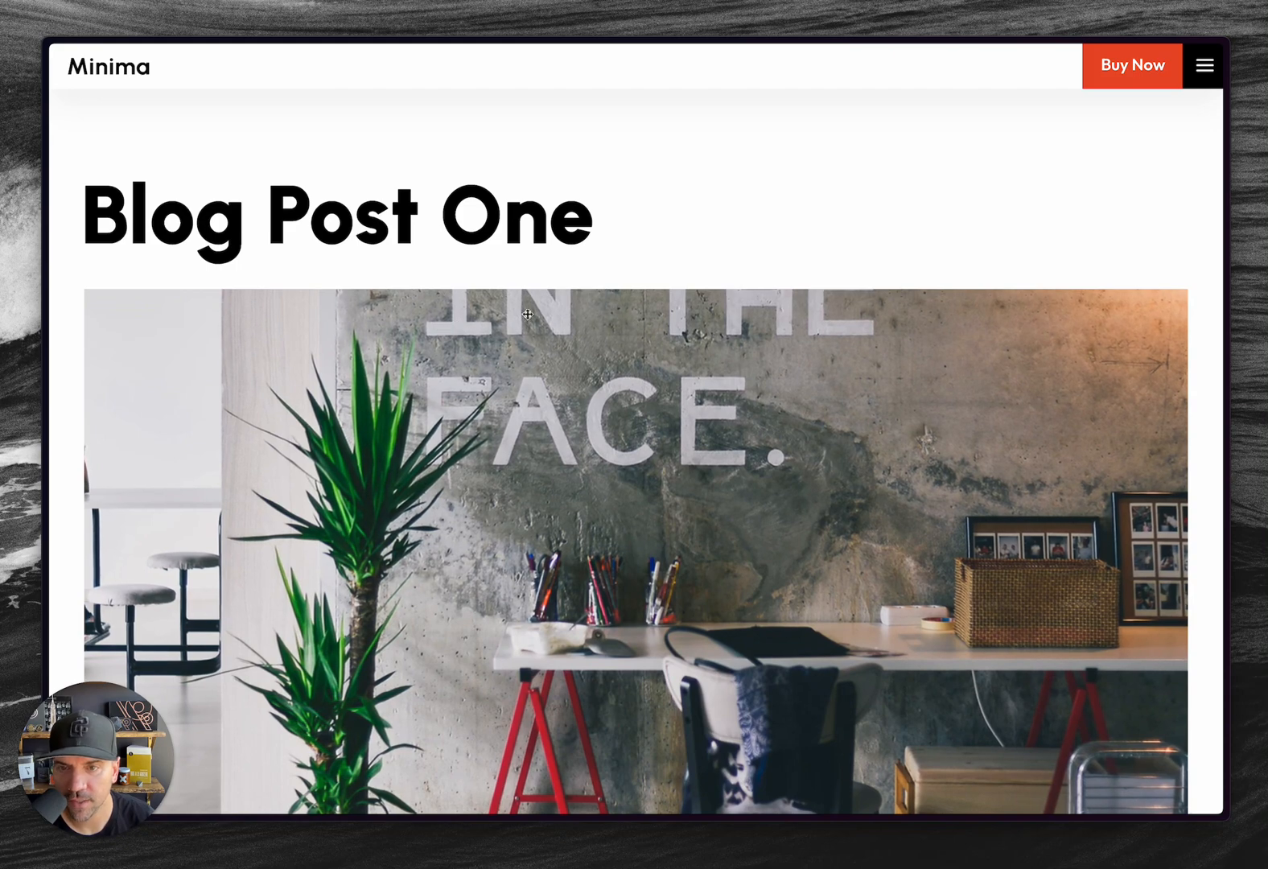
Step: Reload the Blog Post One page and examine the movement of its header image
key(super+r)
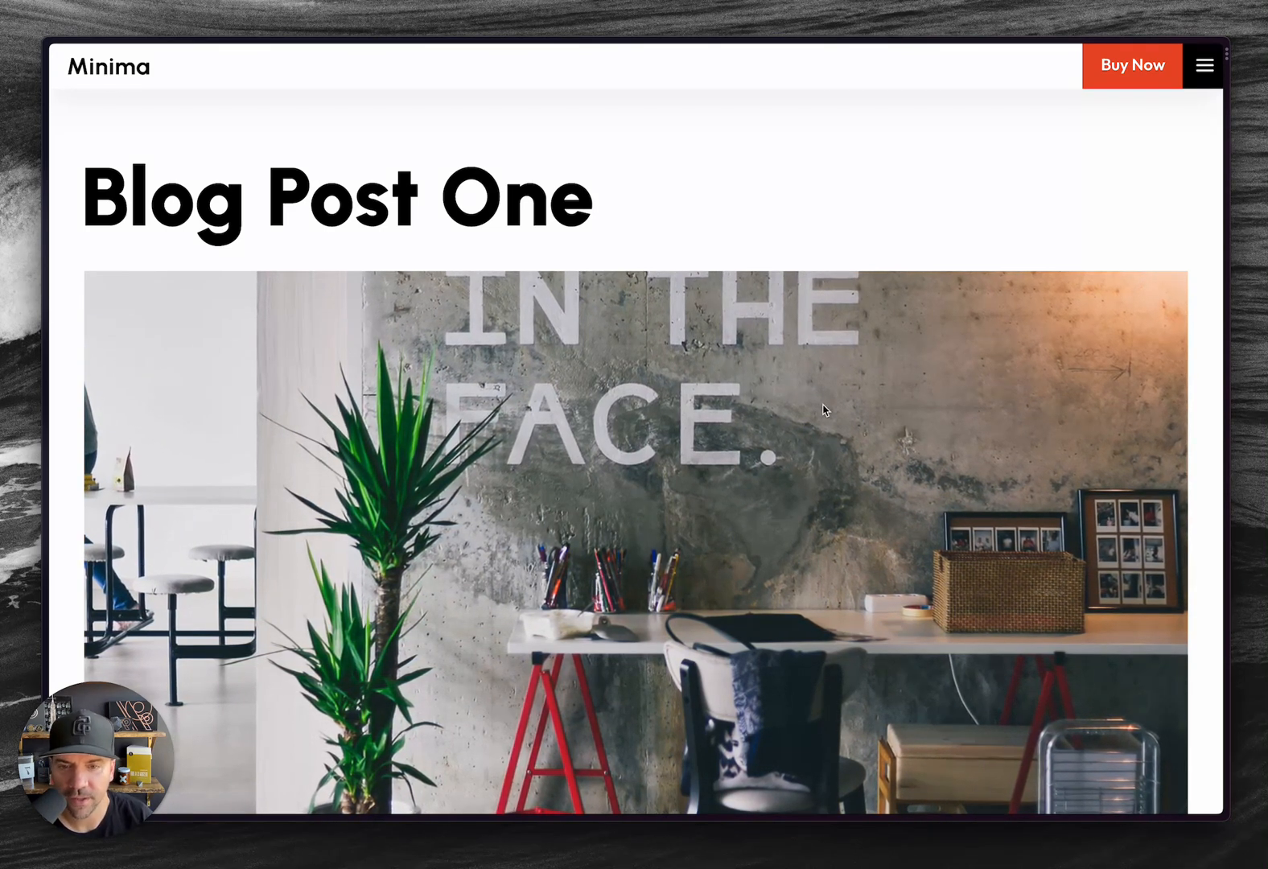
scroll(750, 619, up, 3)
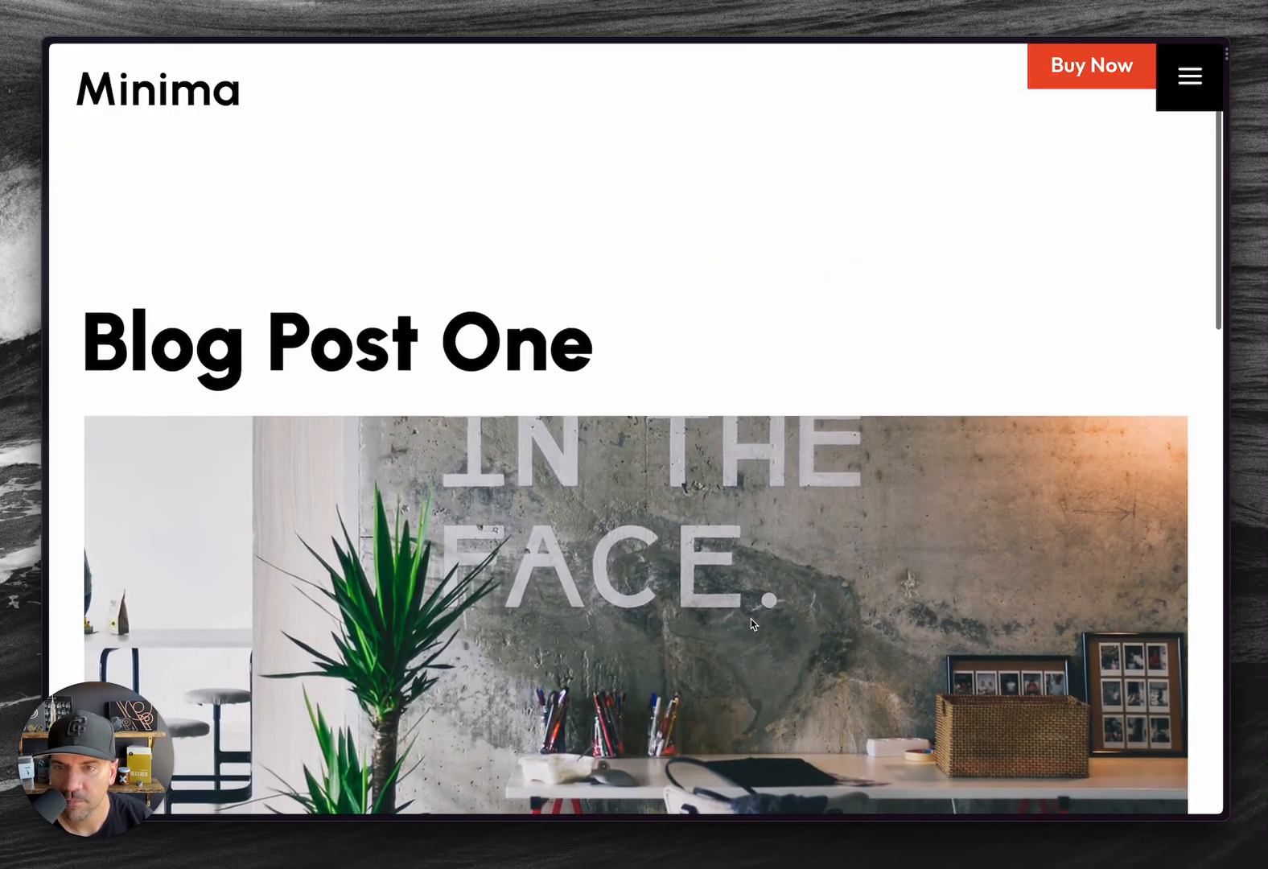
scroll(751, 620, down, 5)
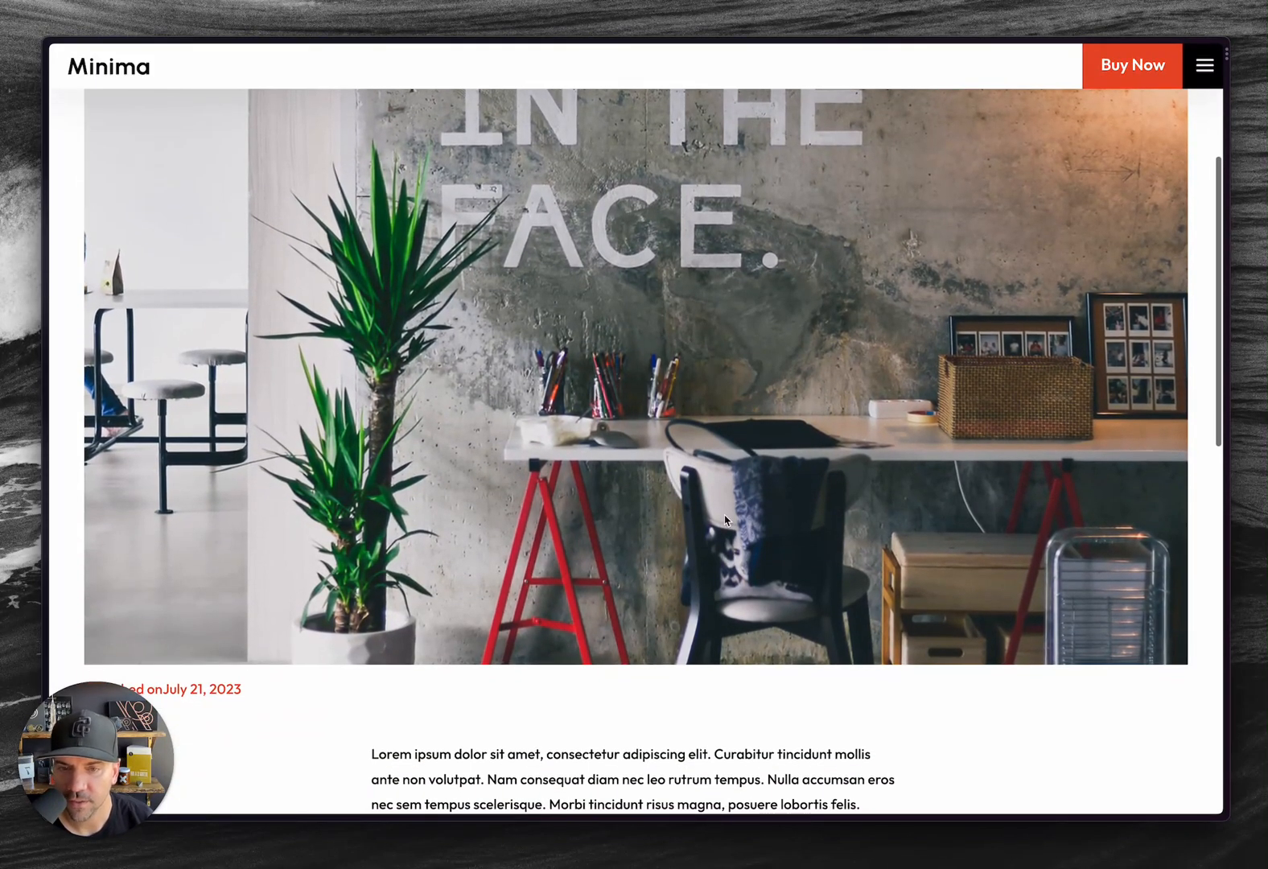
scroll(725, 520, up, 5)
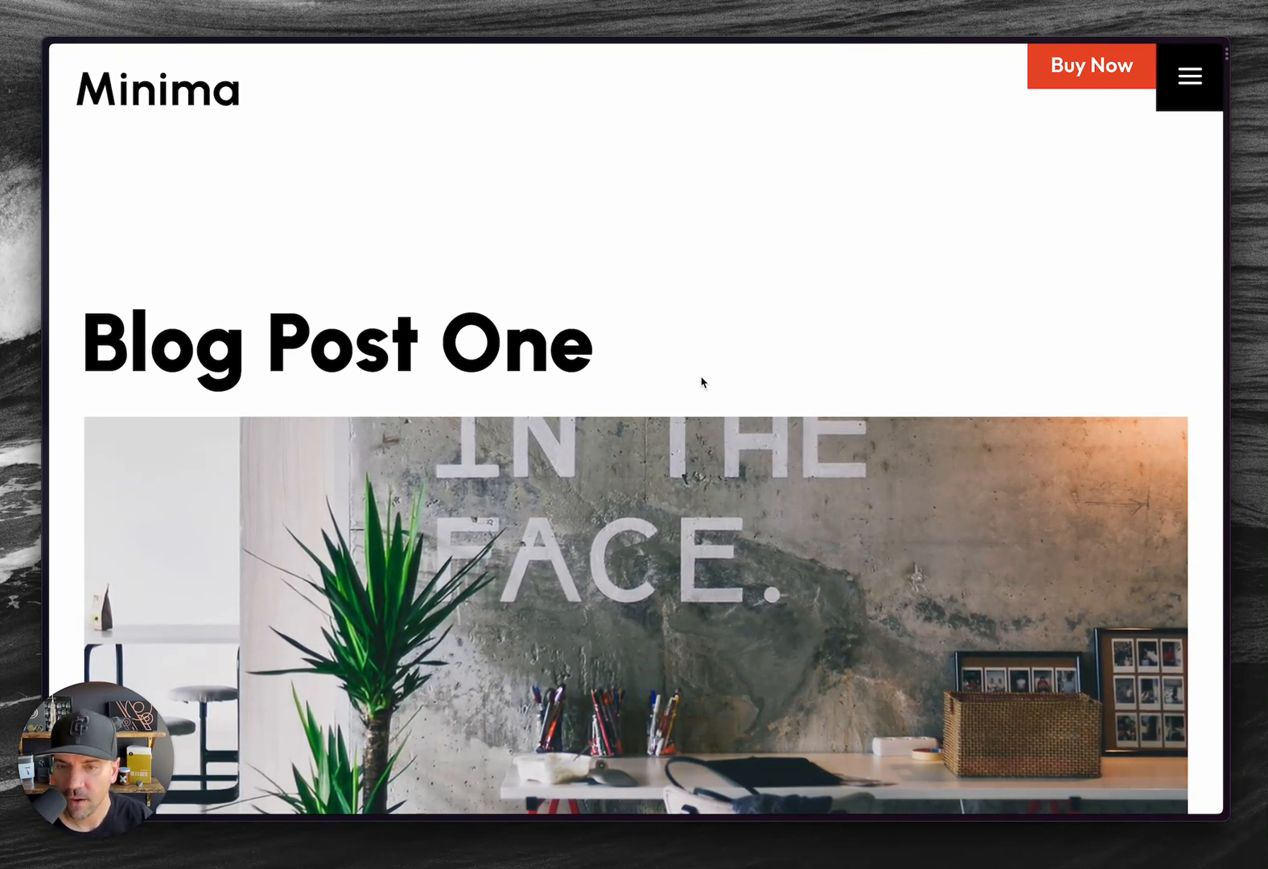
Step: View the animated header of the Services page and look through the project grid on the Work page
key(ctrl+Tab)
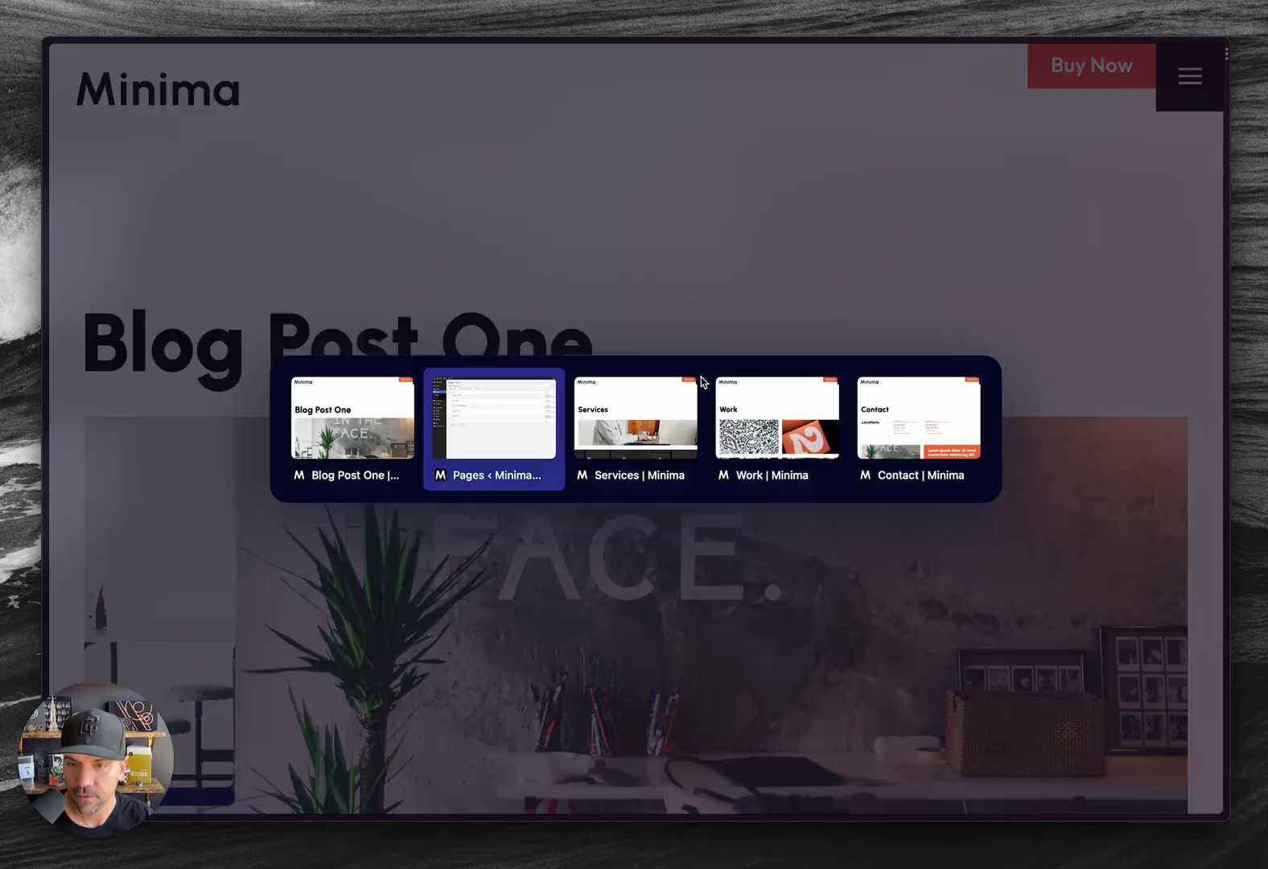
key(ctrl+Tab)
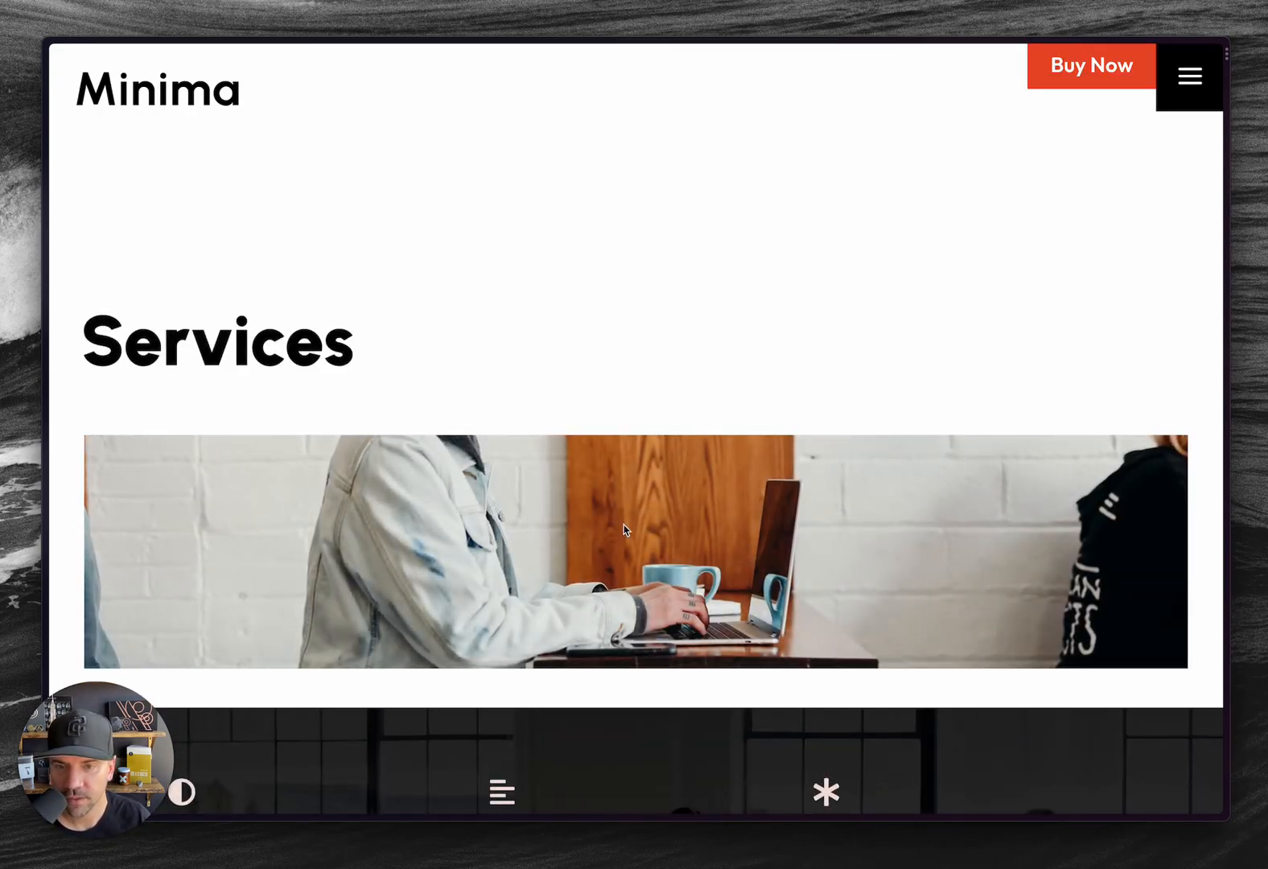
key(ctrl+Tab)
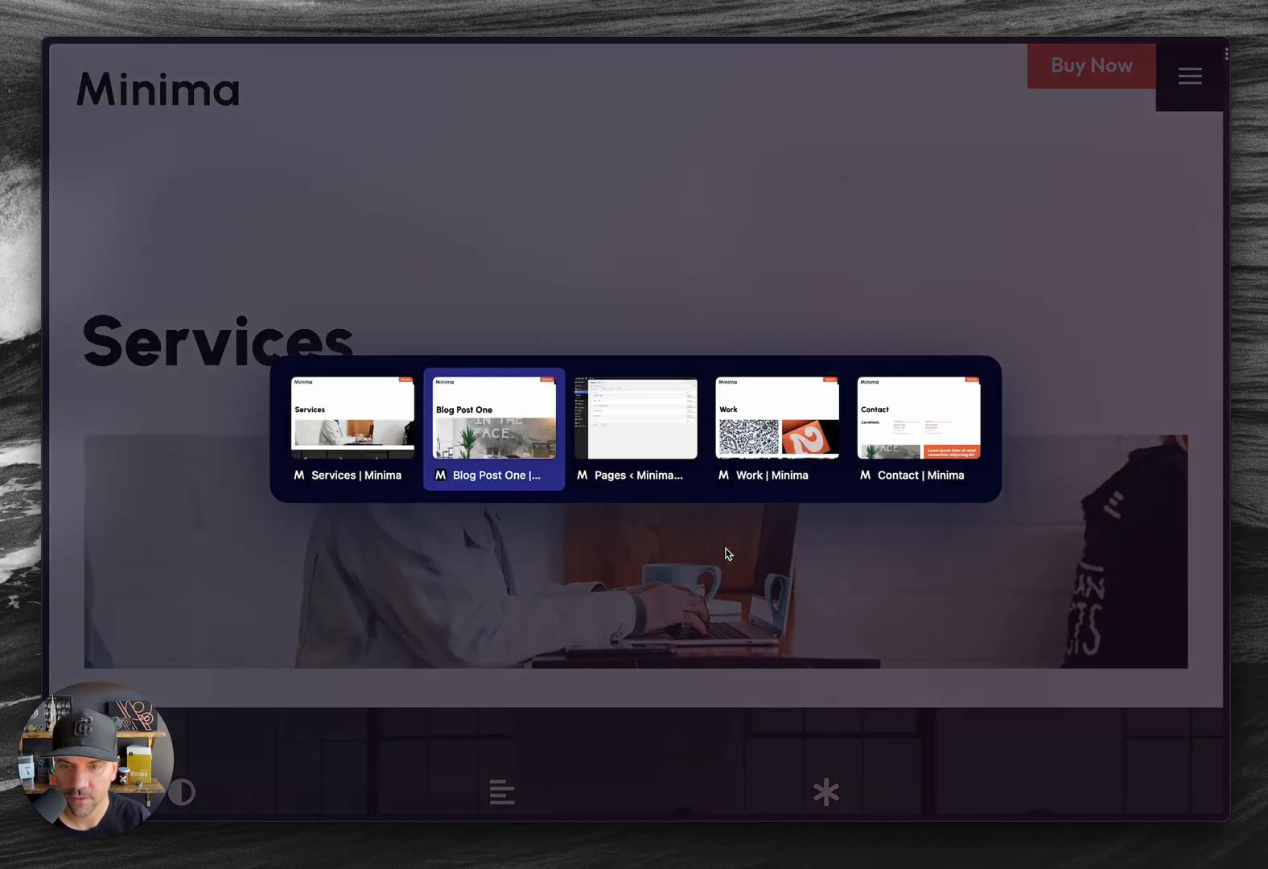
key(ctrl+Tab)
key(ctrl+Tab)
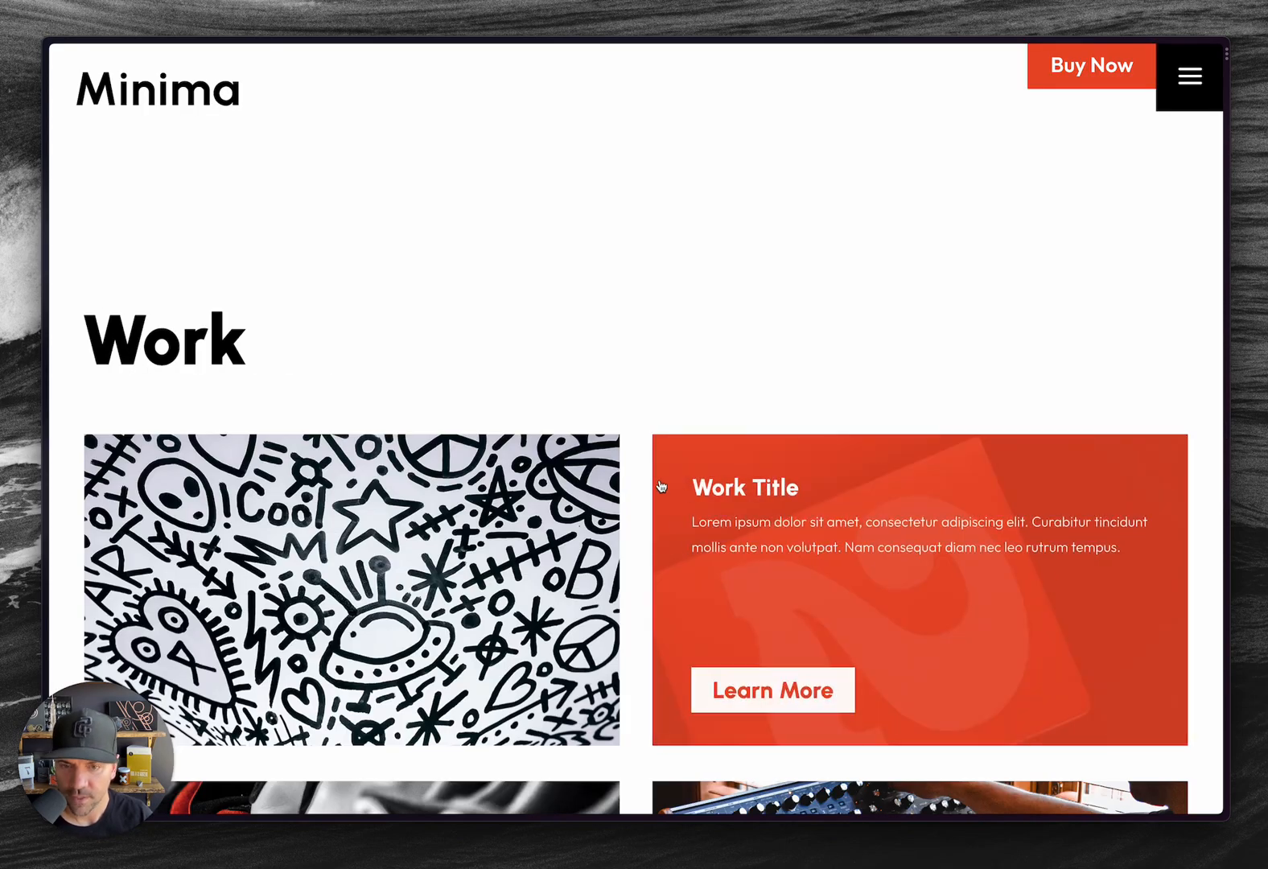
scroll(631, 512, down, 10)
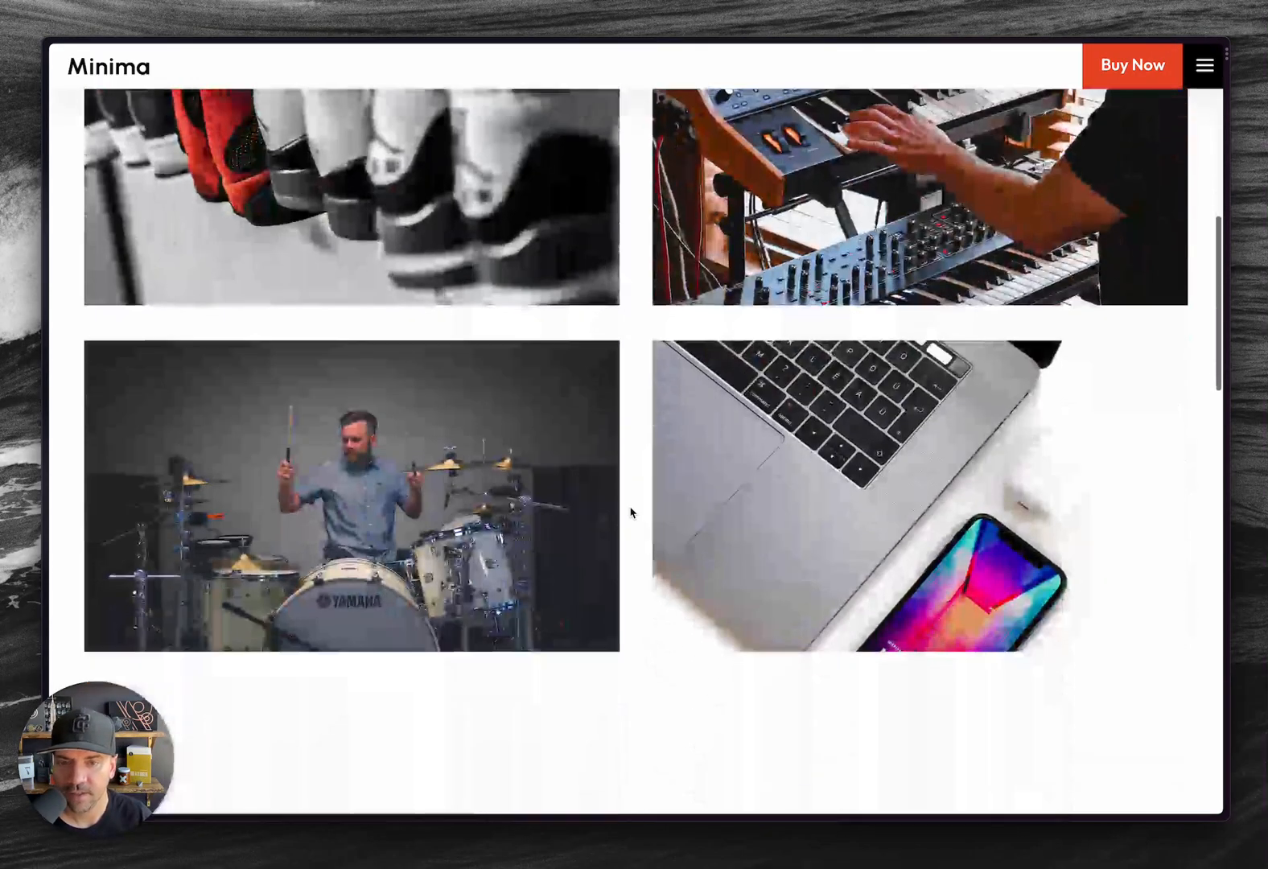
scroll(631, 513, down, 12)
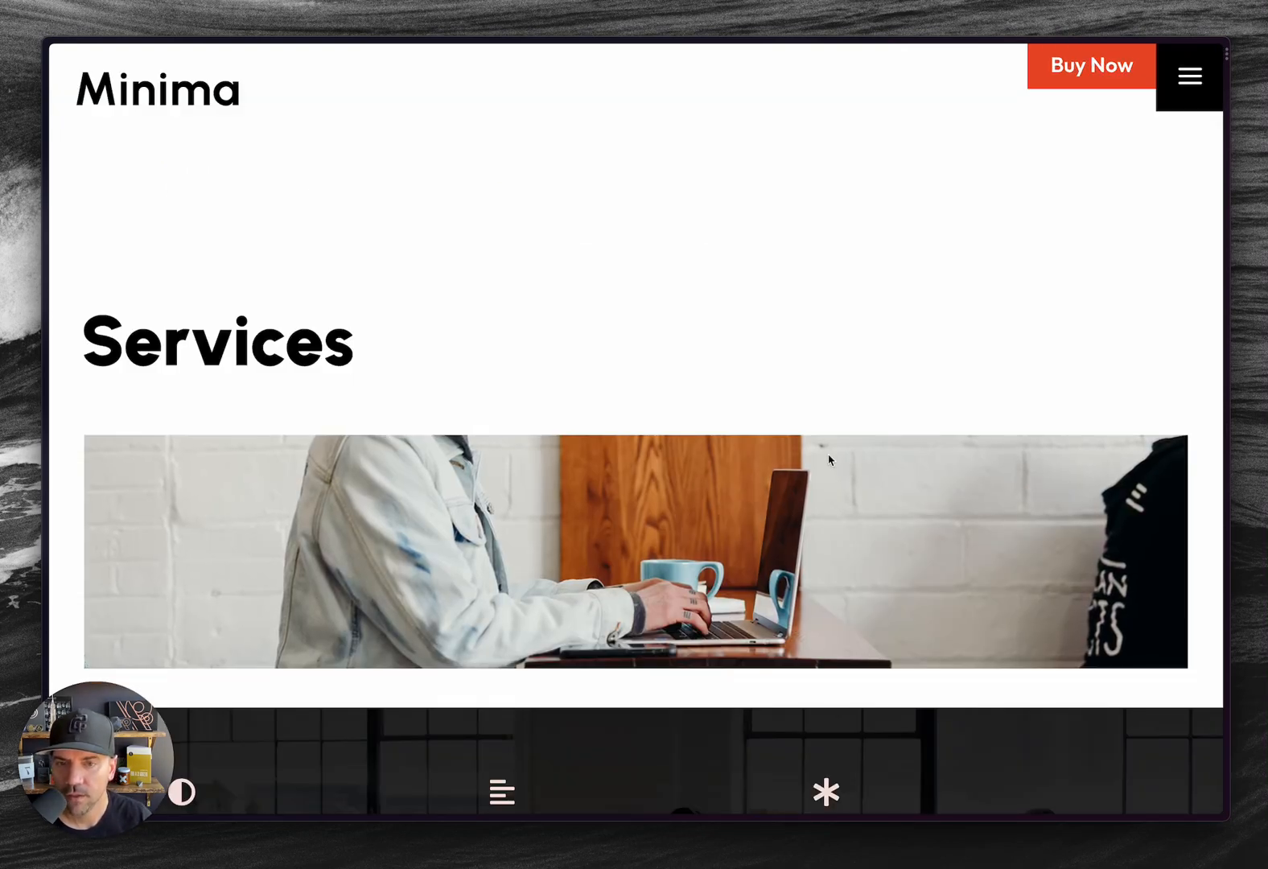
Step: Switch to the Contact page and examine the animated image below the Locations section
key(ctrl+Tab)
key(ctrl+Tab)
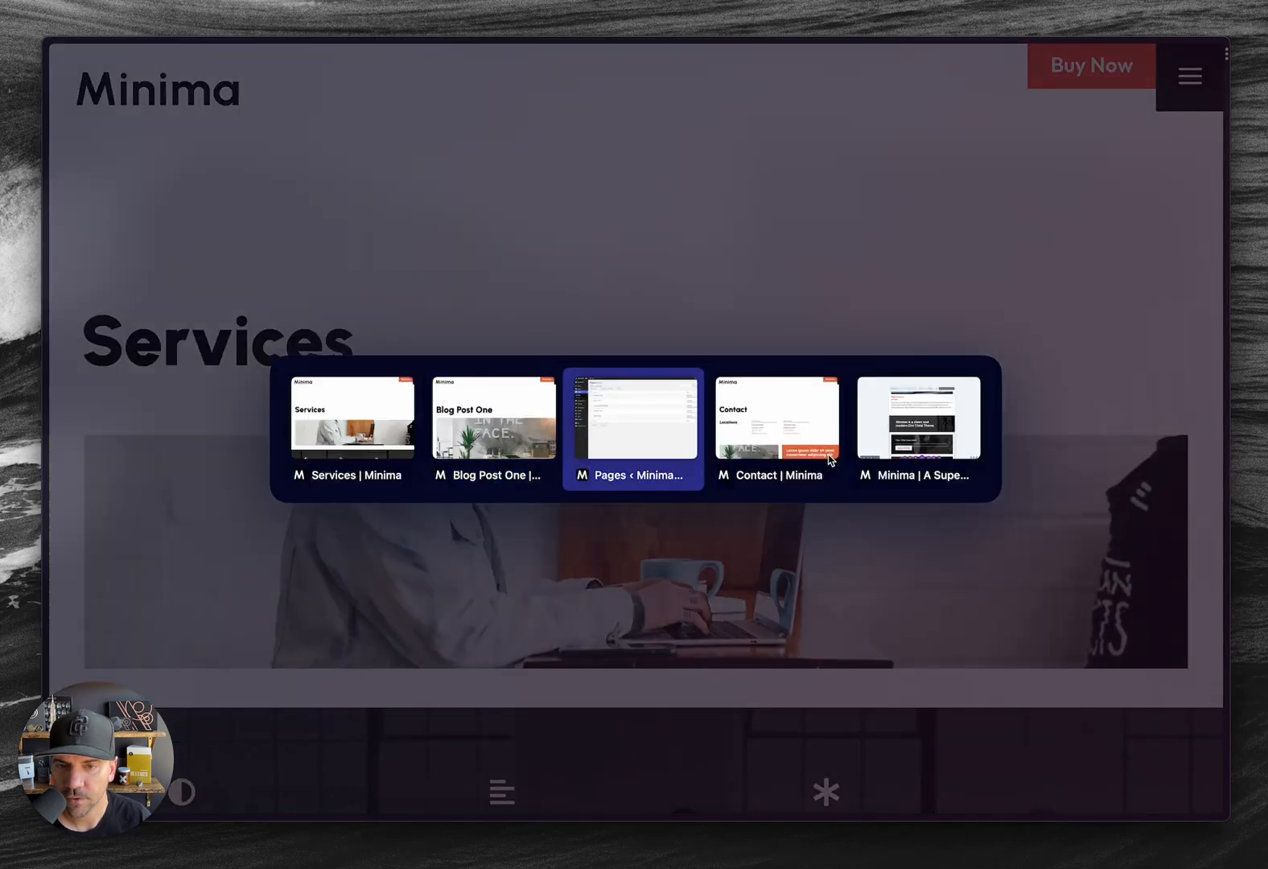
key(ctrl+Tab)
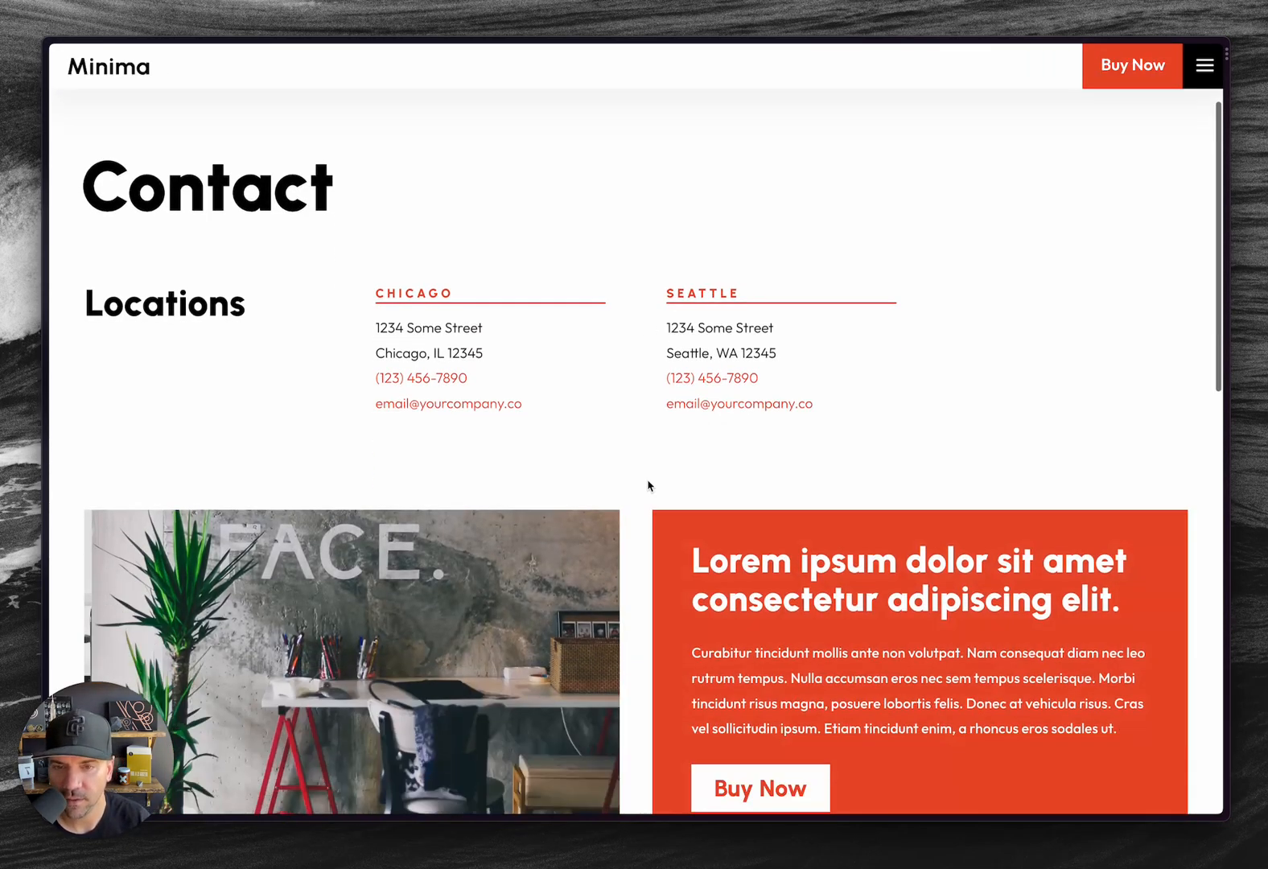
scroll(649, 486, down, 3)
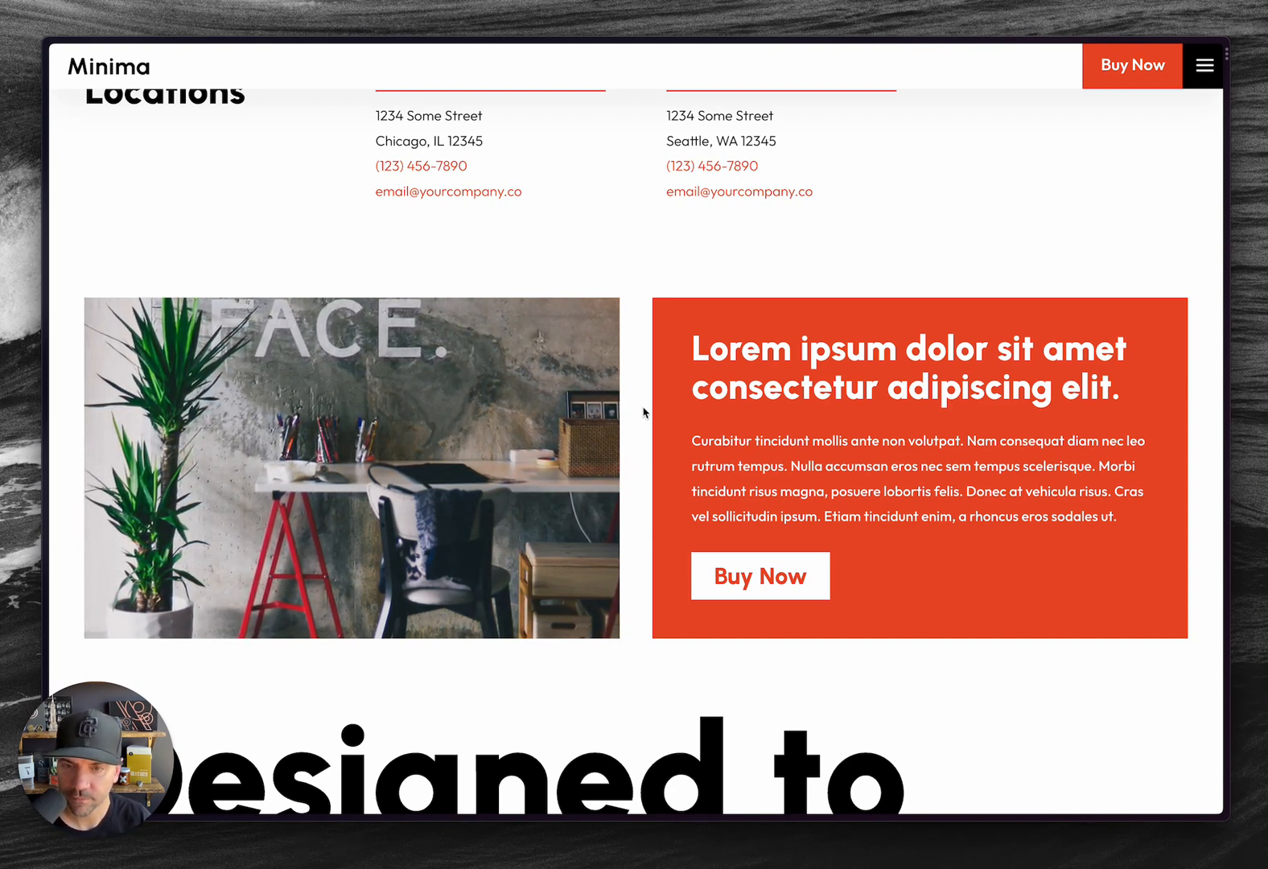
Step: Return to Blog Post One, look through its header image and body text, and close the page
key(ctrl+Tab)
key(ctrl+Tab)
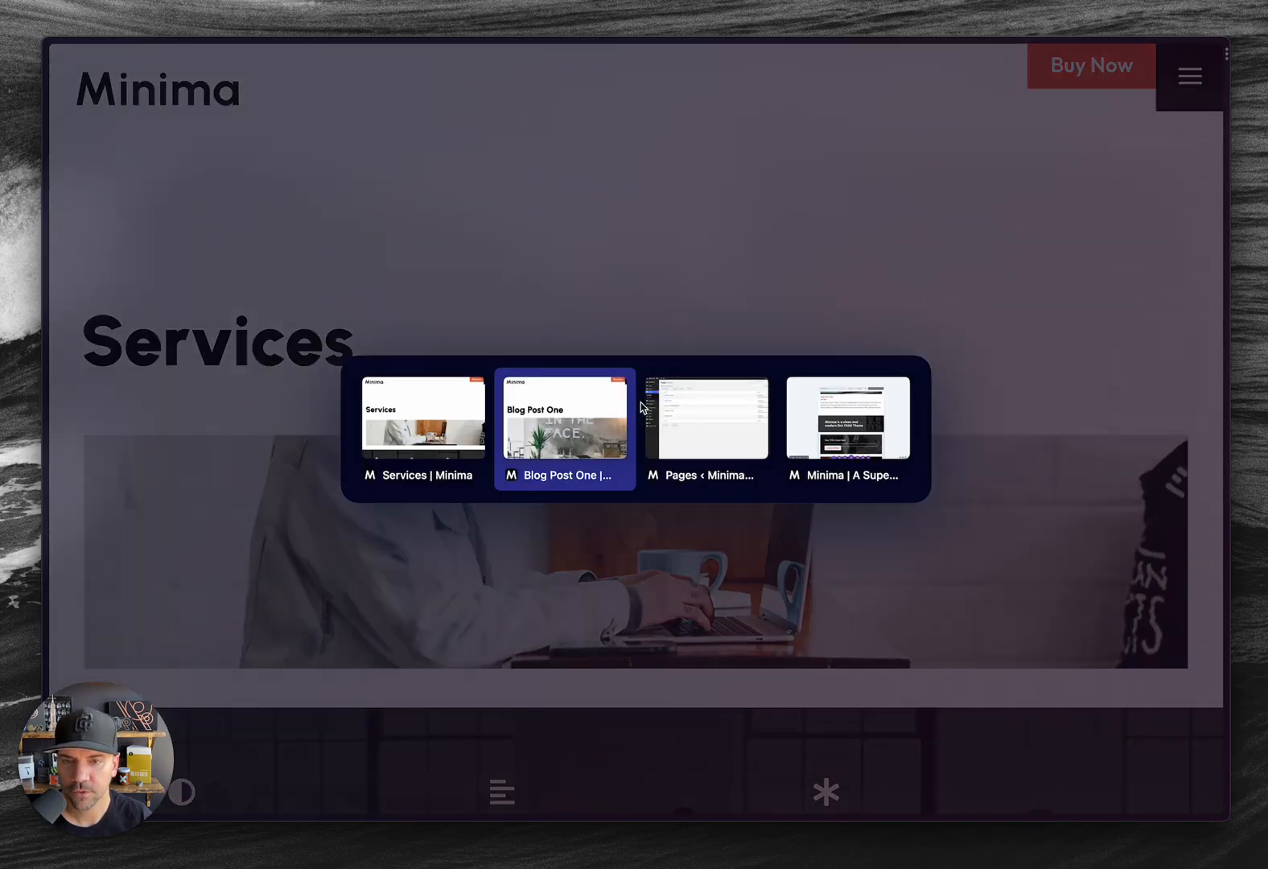
key(ctrl+Tab)
key(ctrl+Tab)
key(ctrl+Tab)
key(ctrl+Tab)
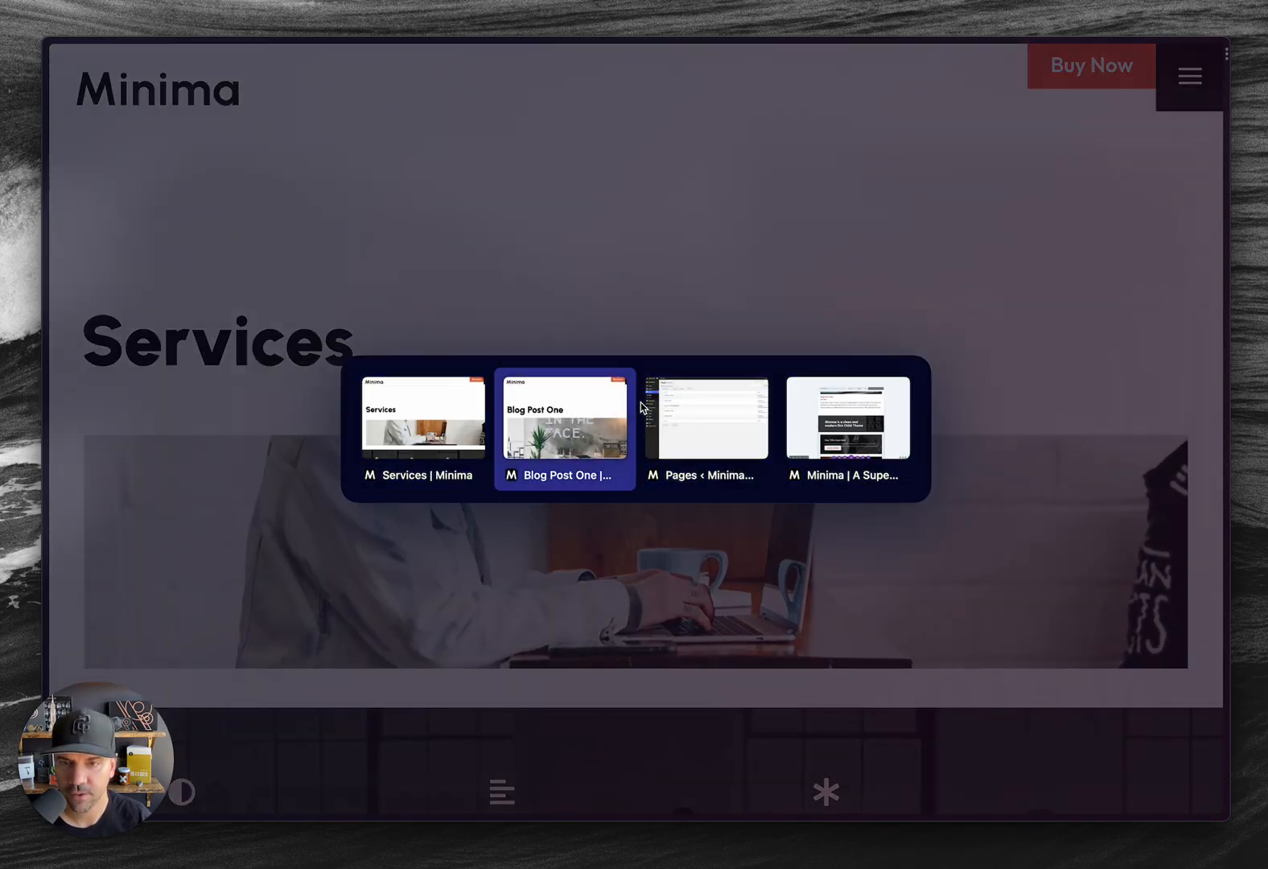
key(ctrl+Tab)
key(ctrl+shift+Tab)
key(ctrl+shift+Tab)
key(ctrl+Tab)
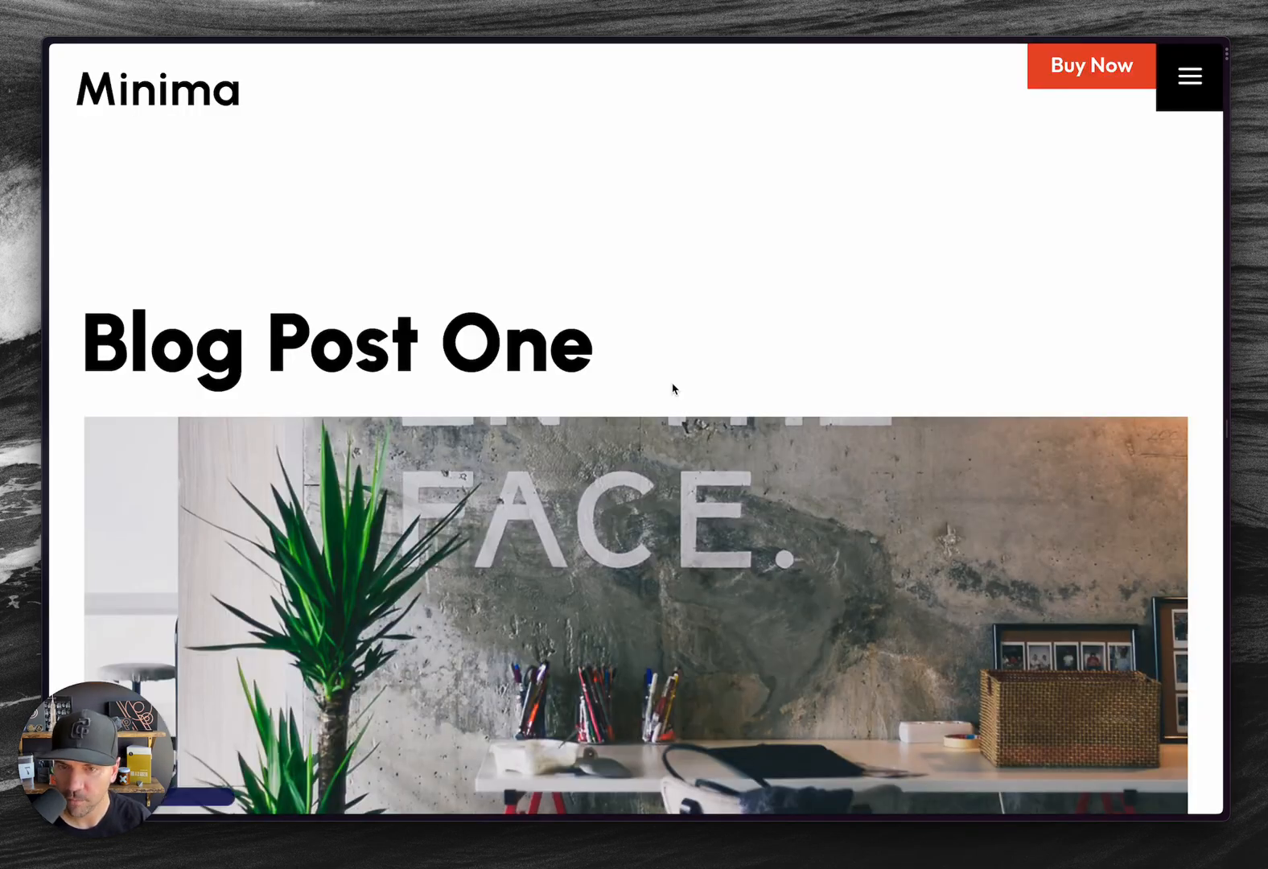
scroll(673, 388, down, 8)
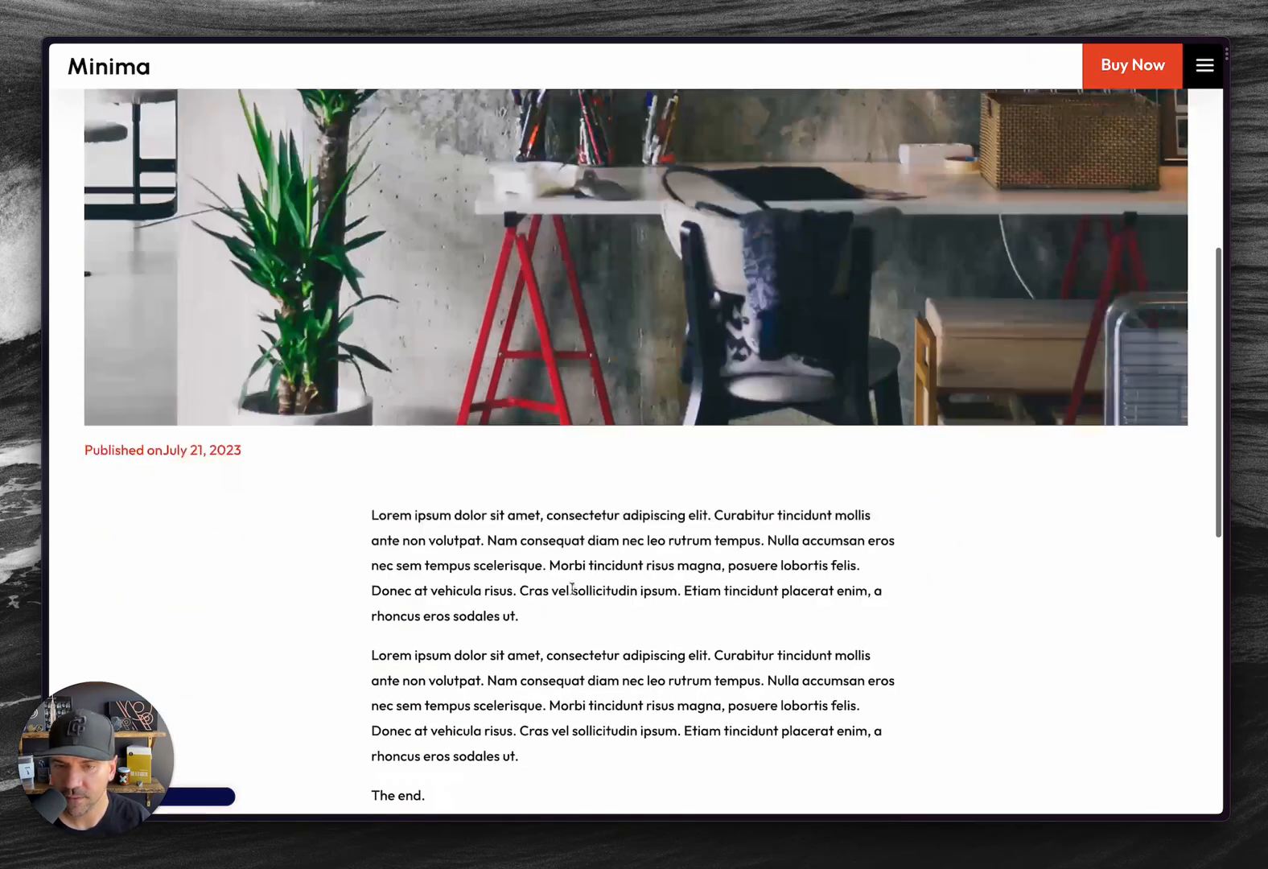
scroll(527, 519, up, 10)
scroll(527, 521, down, 20)
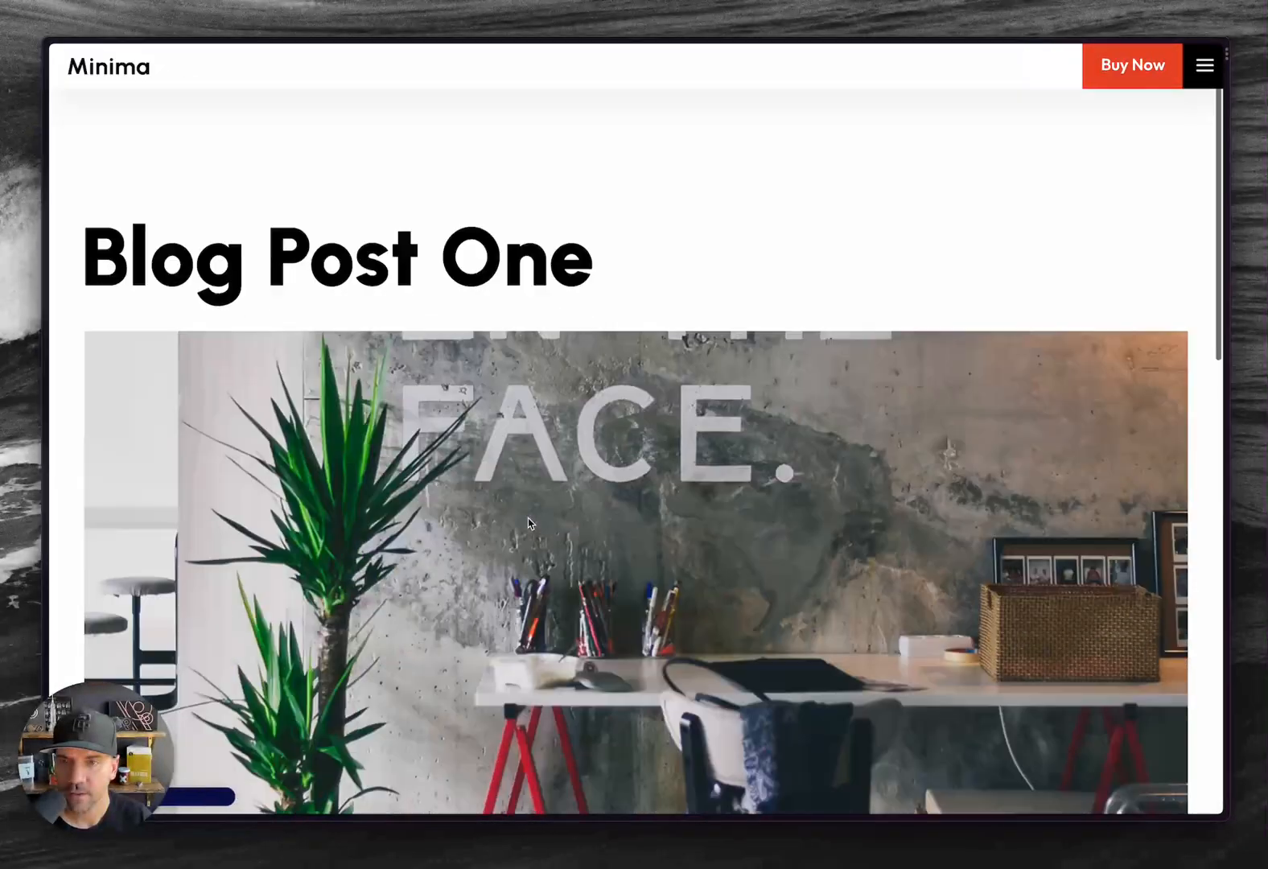
scroll(527, 523, up, 20)
key(super+w)
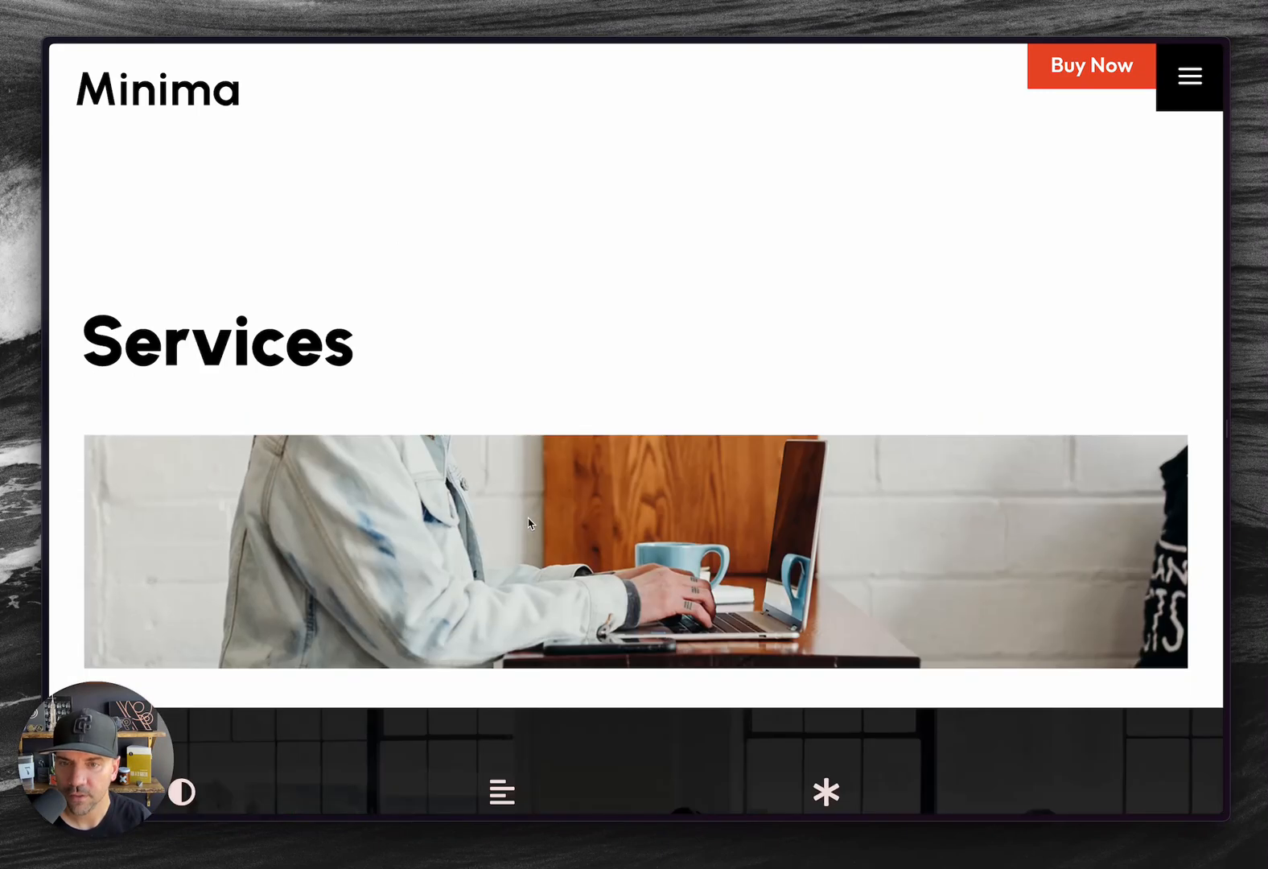
Step: From the WordPress Pages list, open the Services page for editing with Divi in a separate tab and switch to it
key(ctrl+Tab)
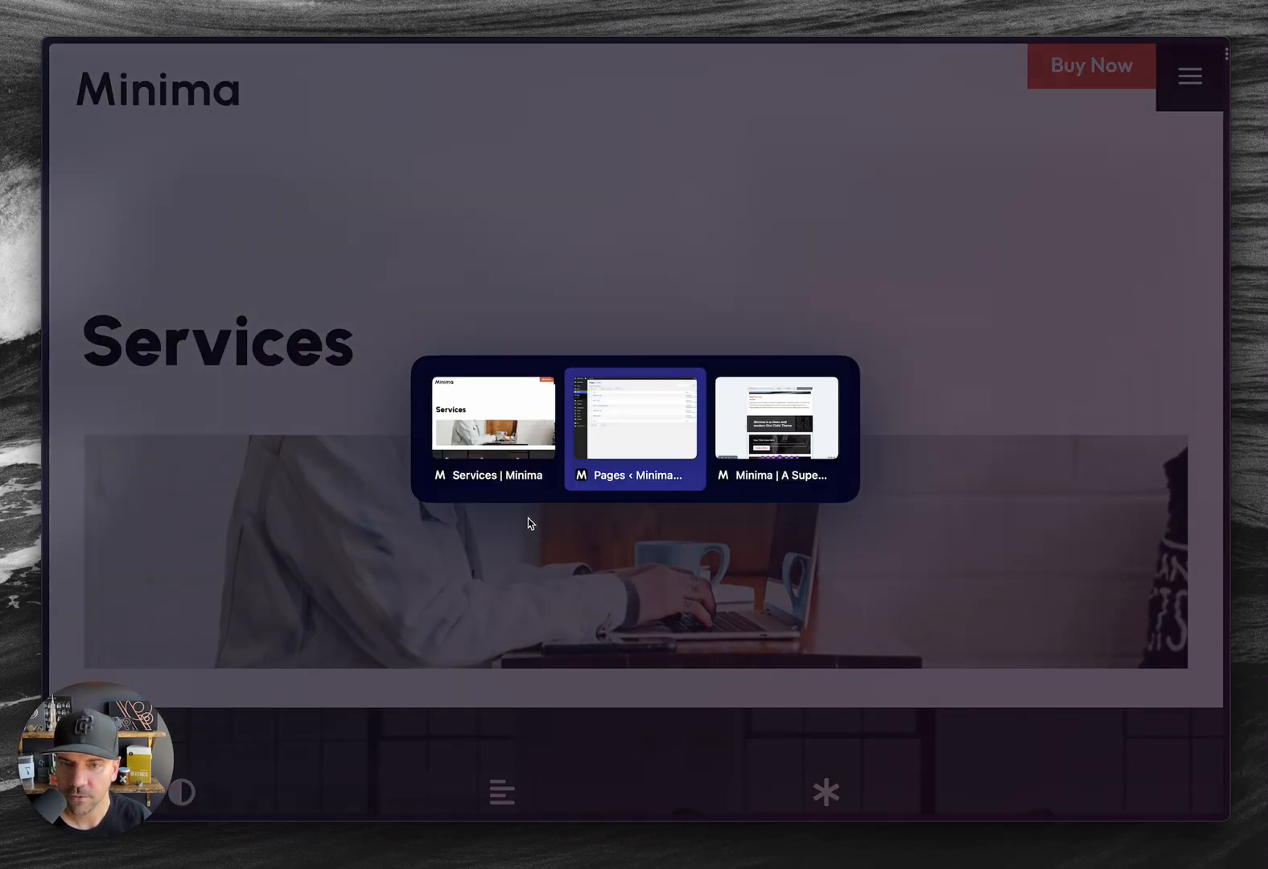
key(ctrl+Tab)
key(ctrl+Tab)
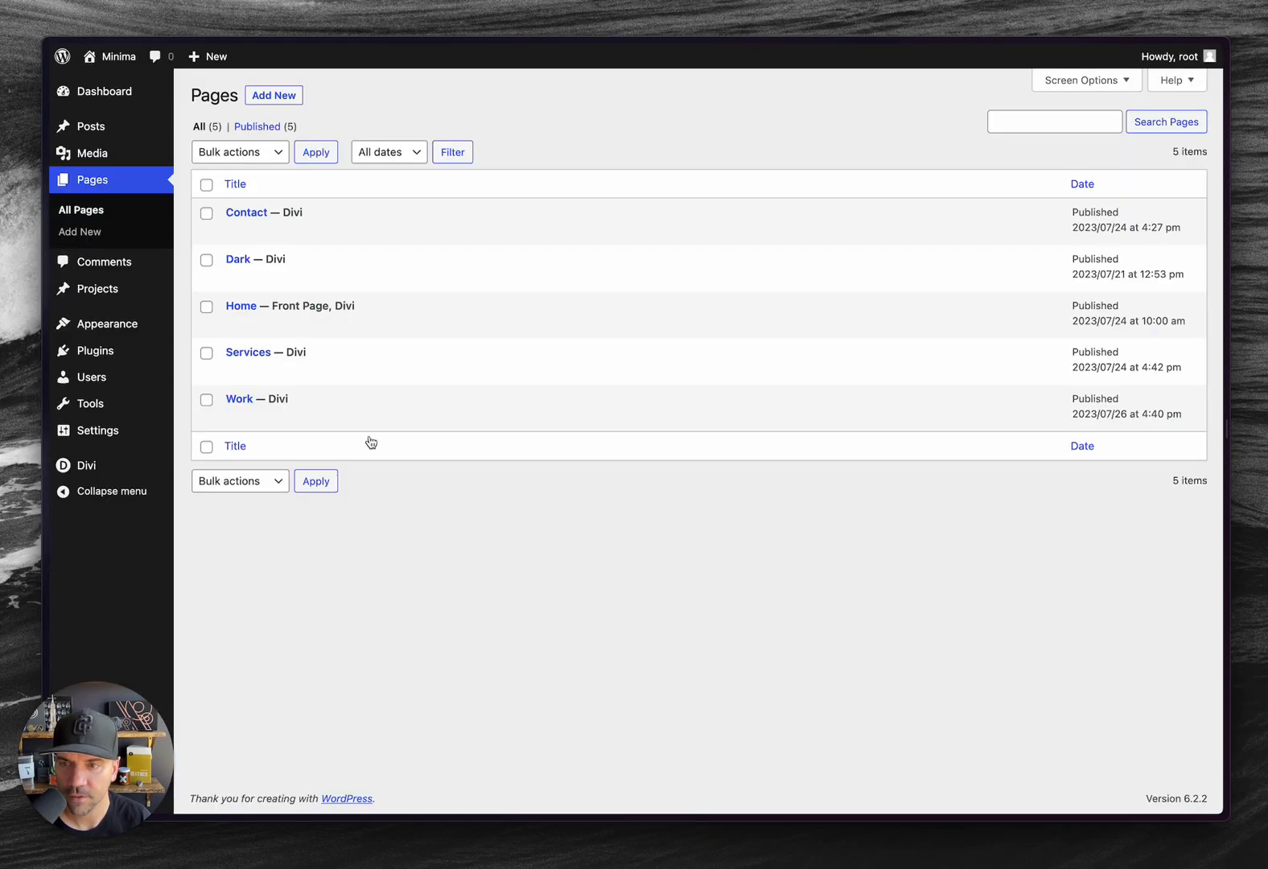
right_click(385, 373)
click(406, 378)
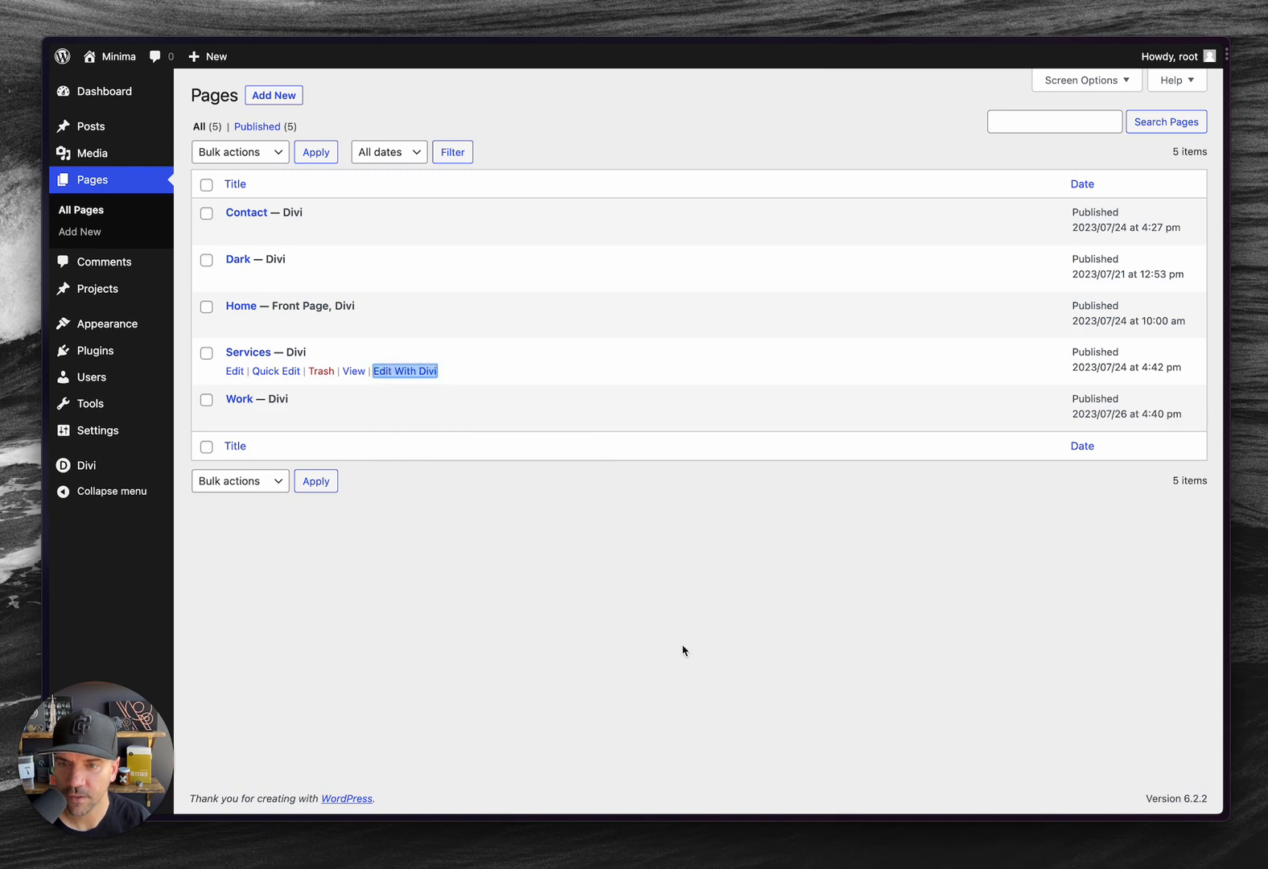
key(ctrl+Tab)
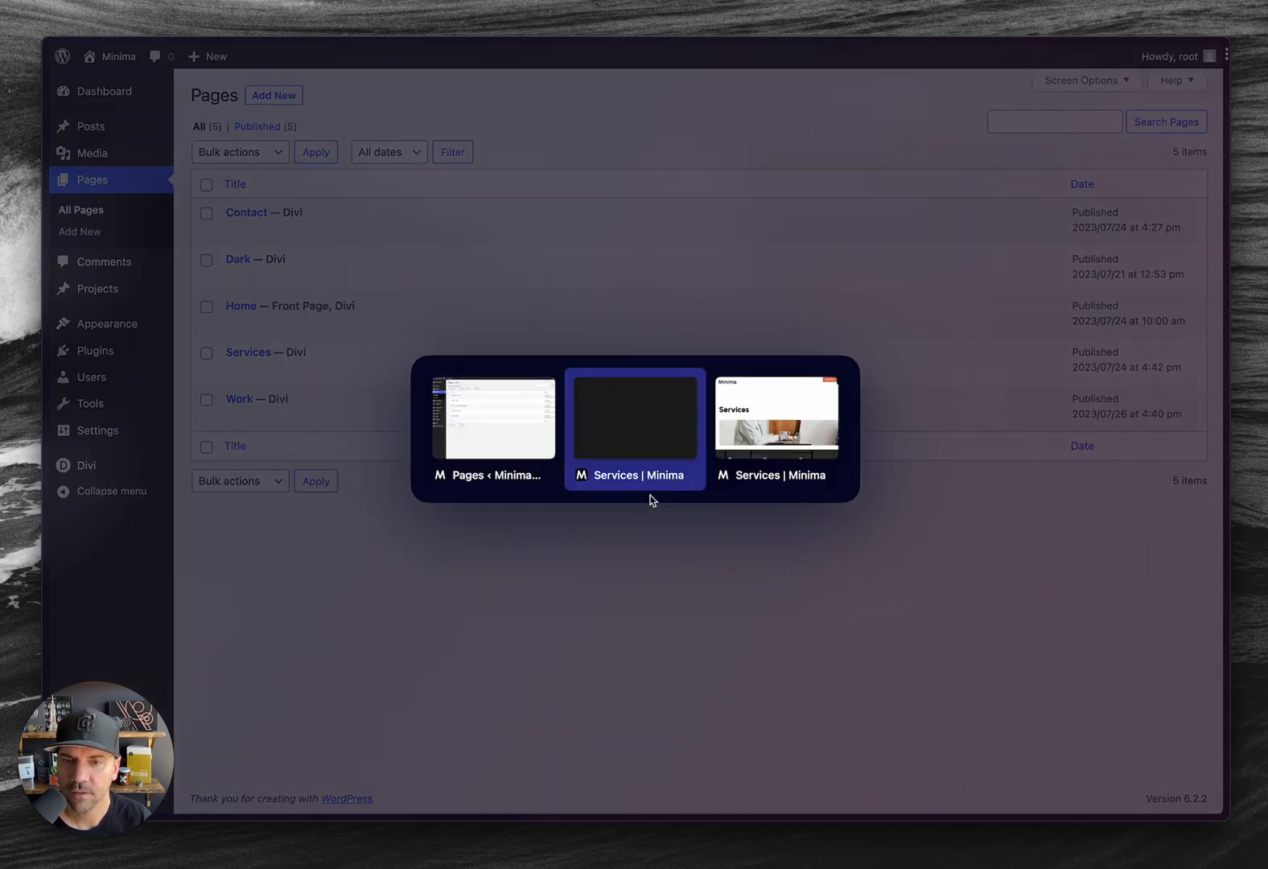
key(ctrl+Tab)
key(ctrl+Tab)
key(ctrl+Tab)
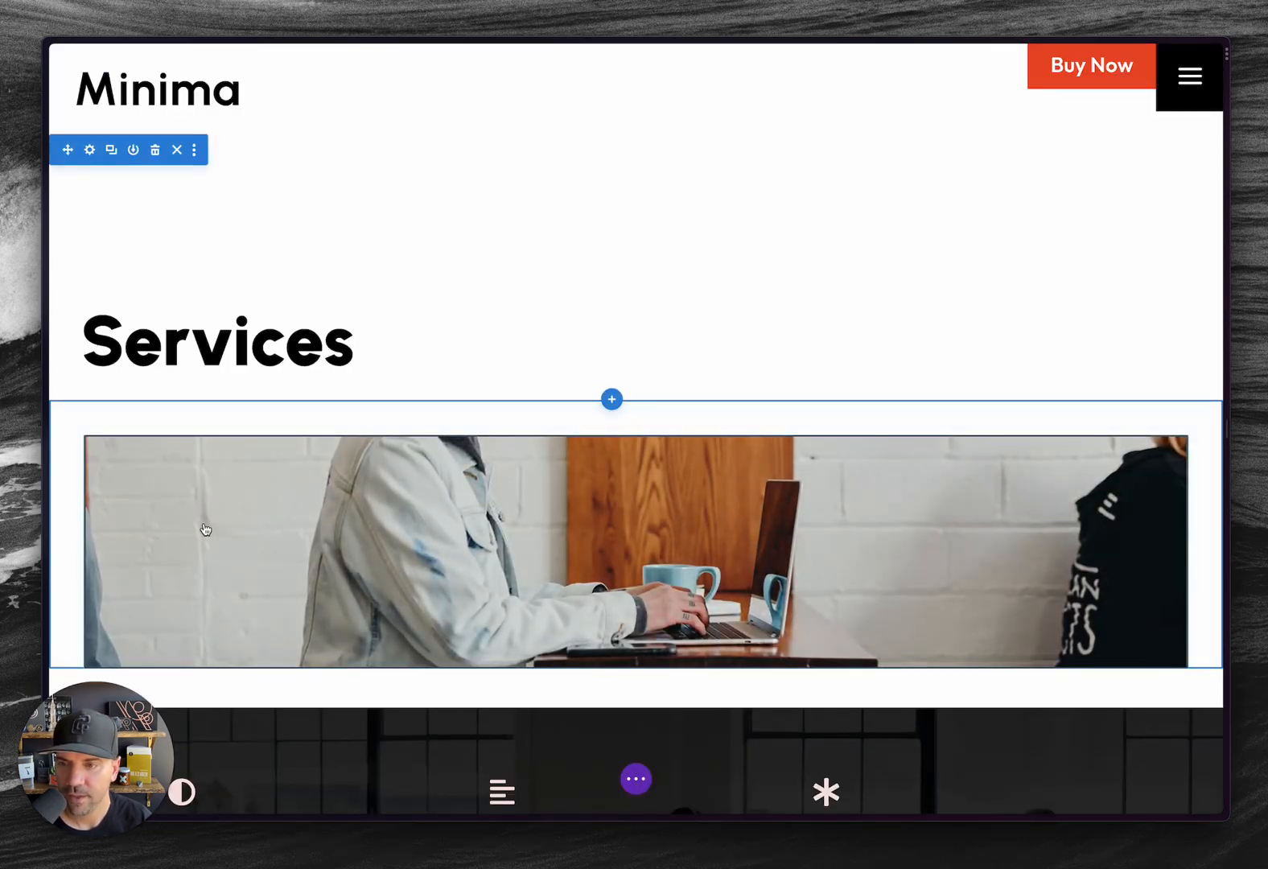
Step: Open the settings of the Services header image row and inspect its parallax background image and its CSS class
click(119, 449)
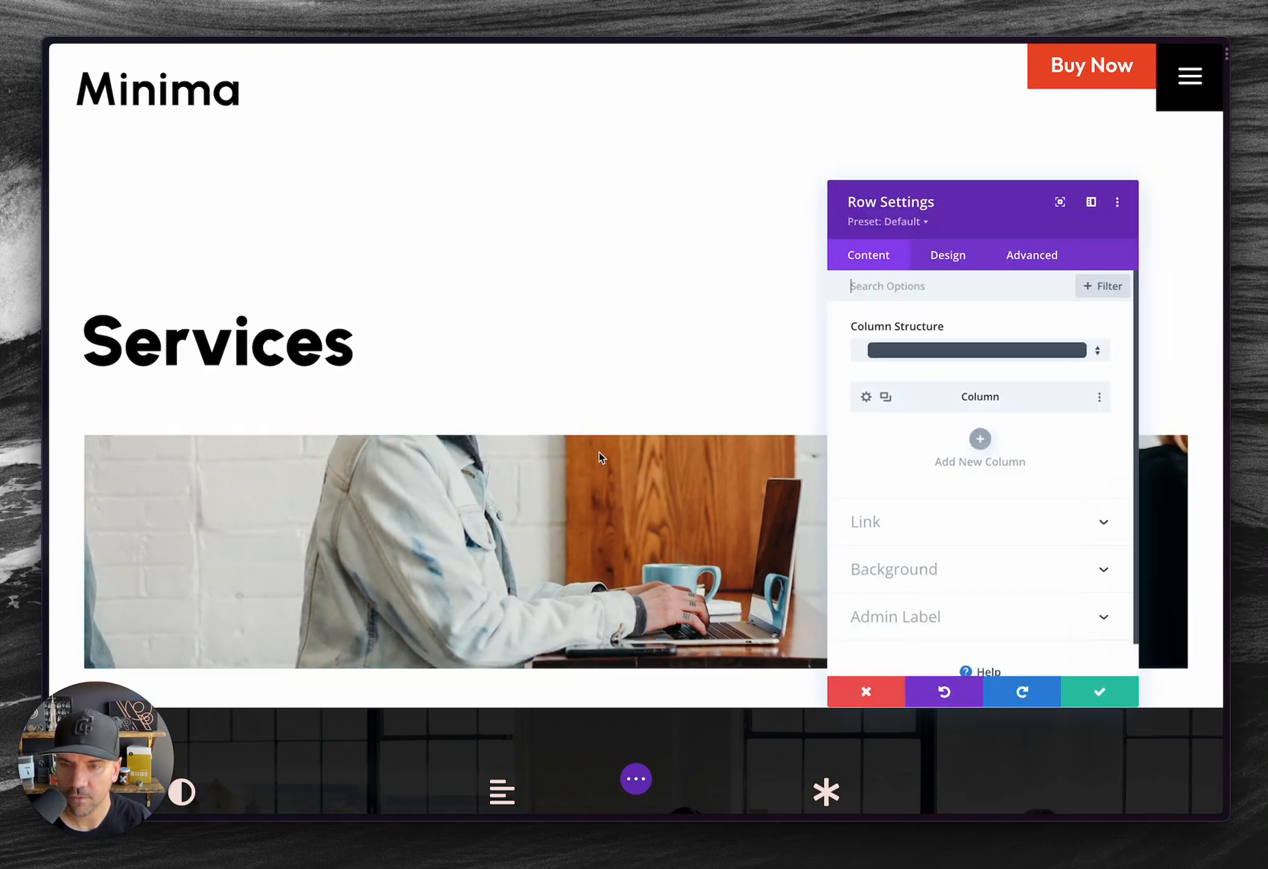
click(881, 569)
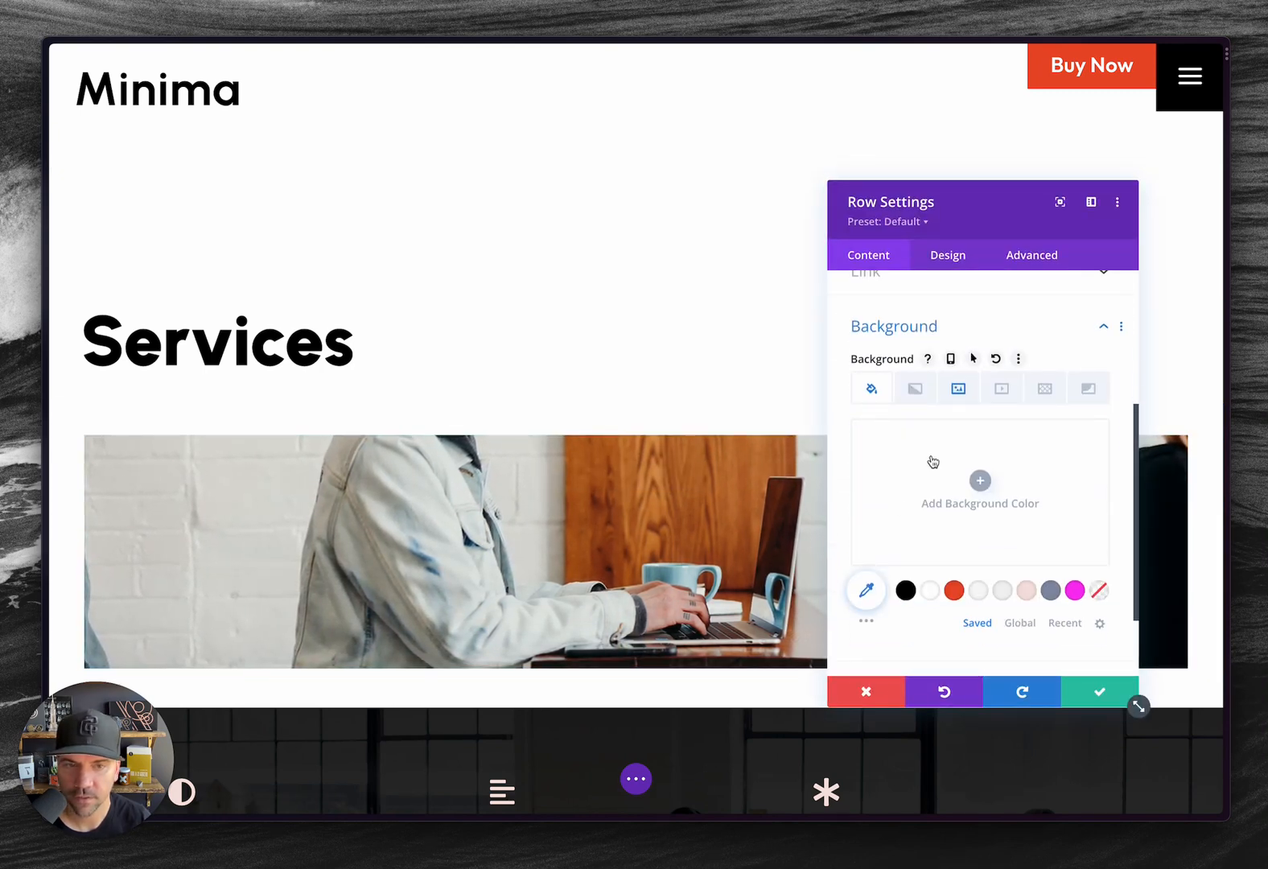
click(959, 400)
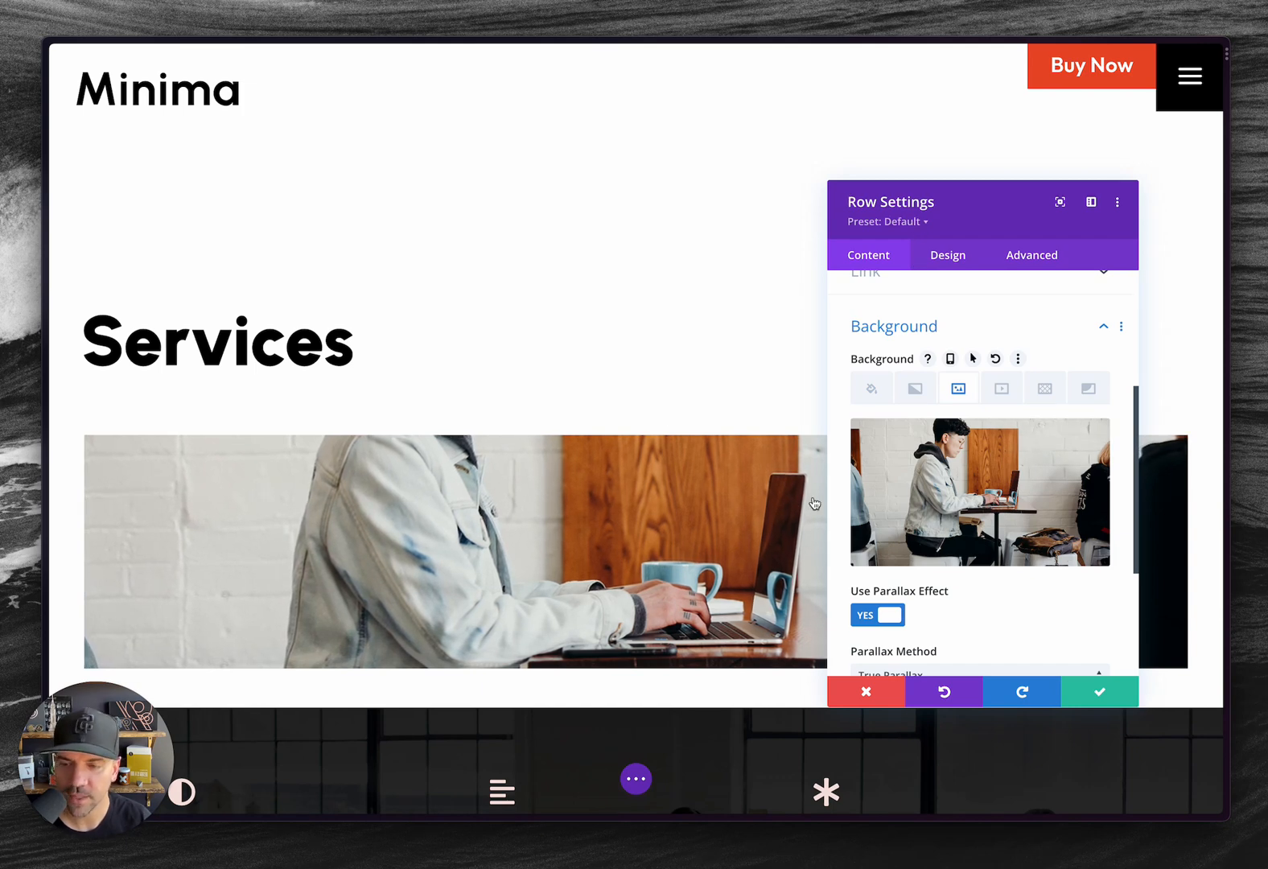
click(1024, 264)
click(947, 336)
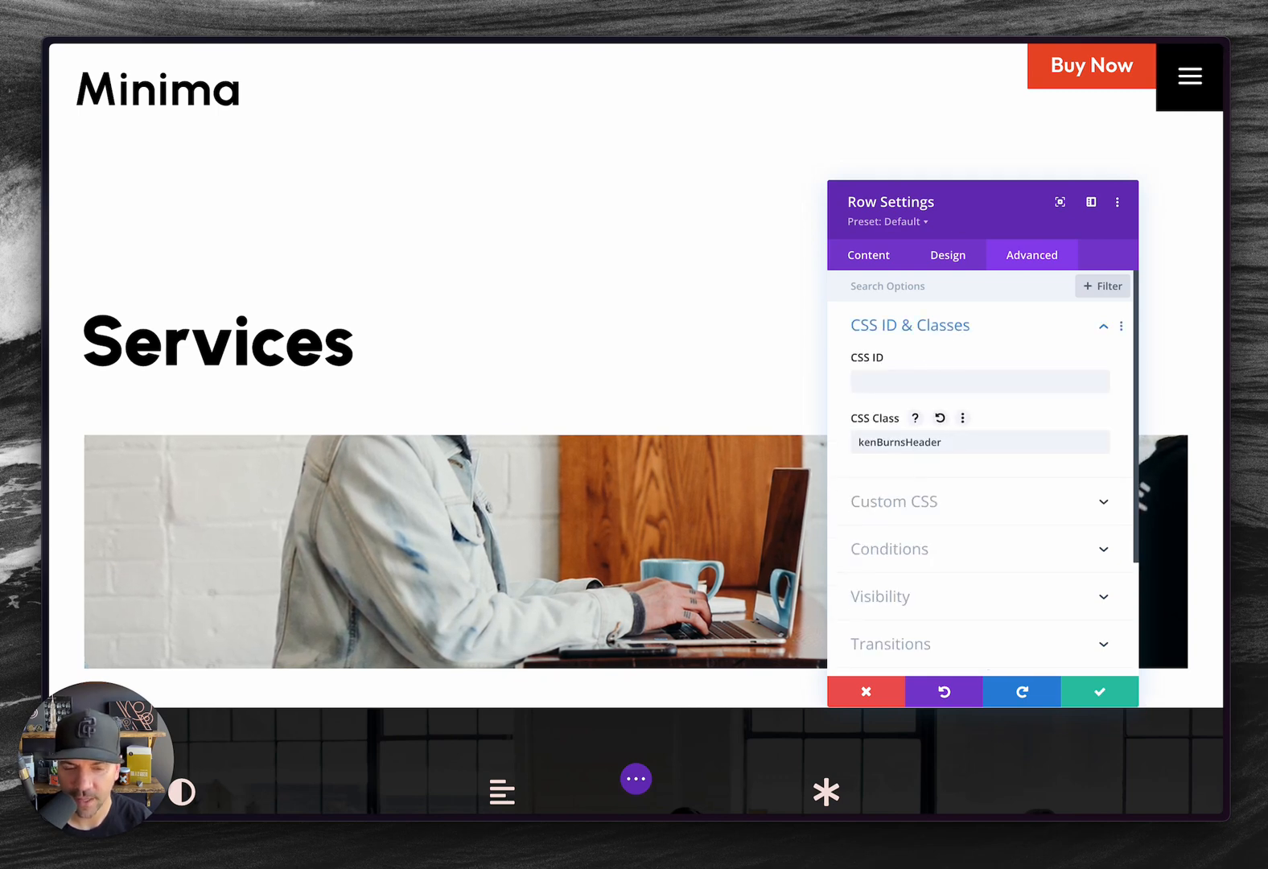
Step: Switch to style.css in Nova and examine the kenBurnsHeader and kenBurnsSection rules, including their animation durations and the forwards and infinite values
key(super+Tab)
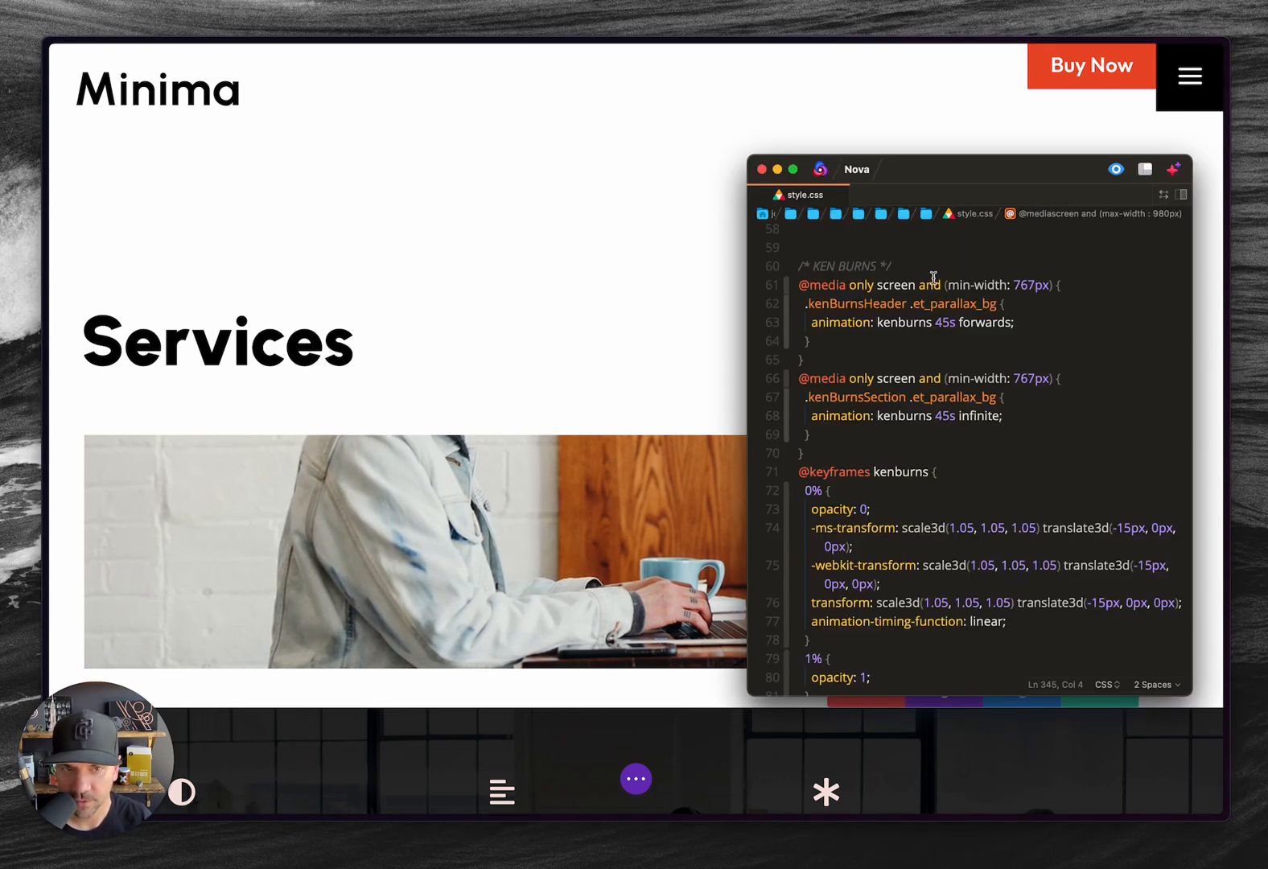
click(809, 302)
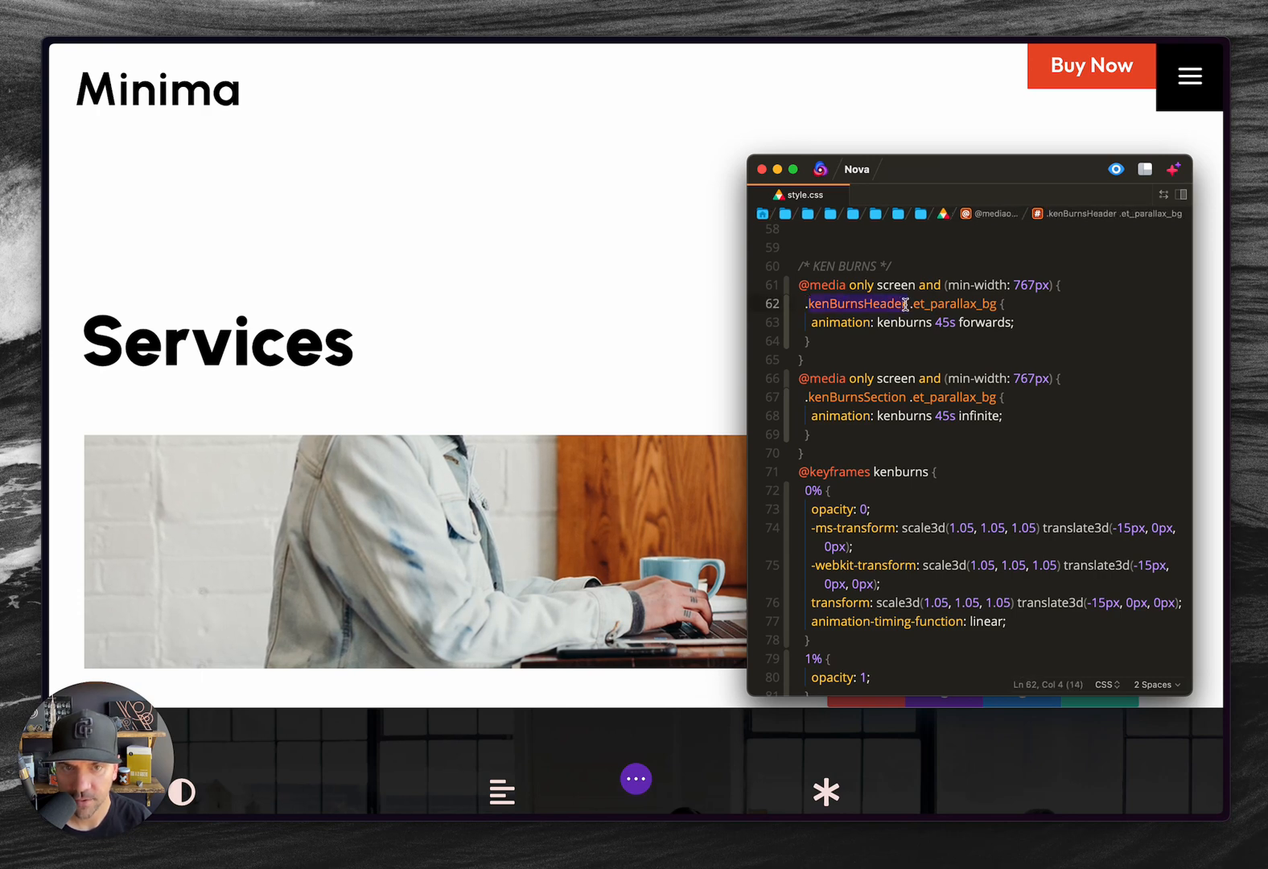
drag(935, 322, 955, 323)
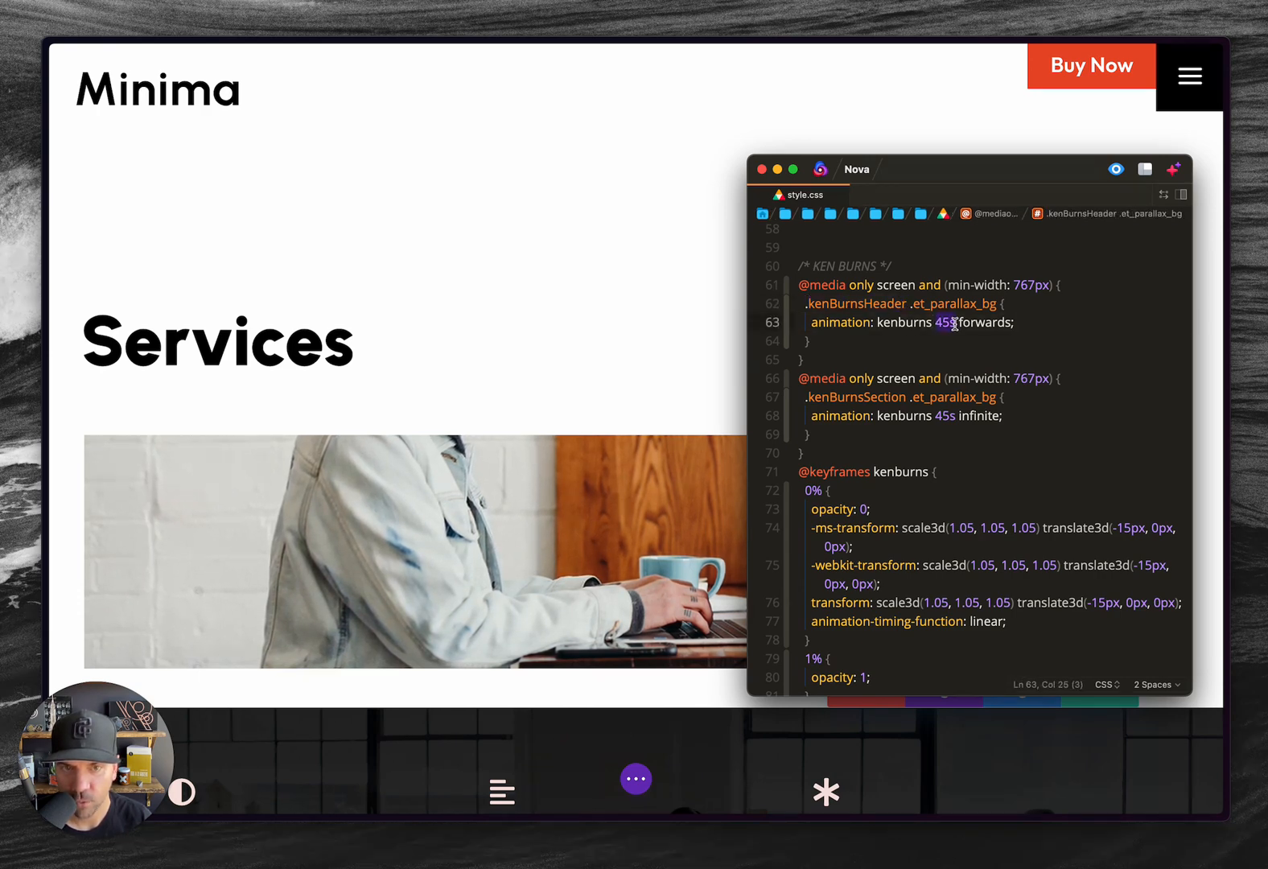
double_click(992, 323)
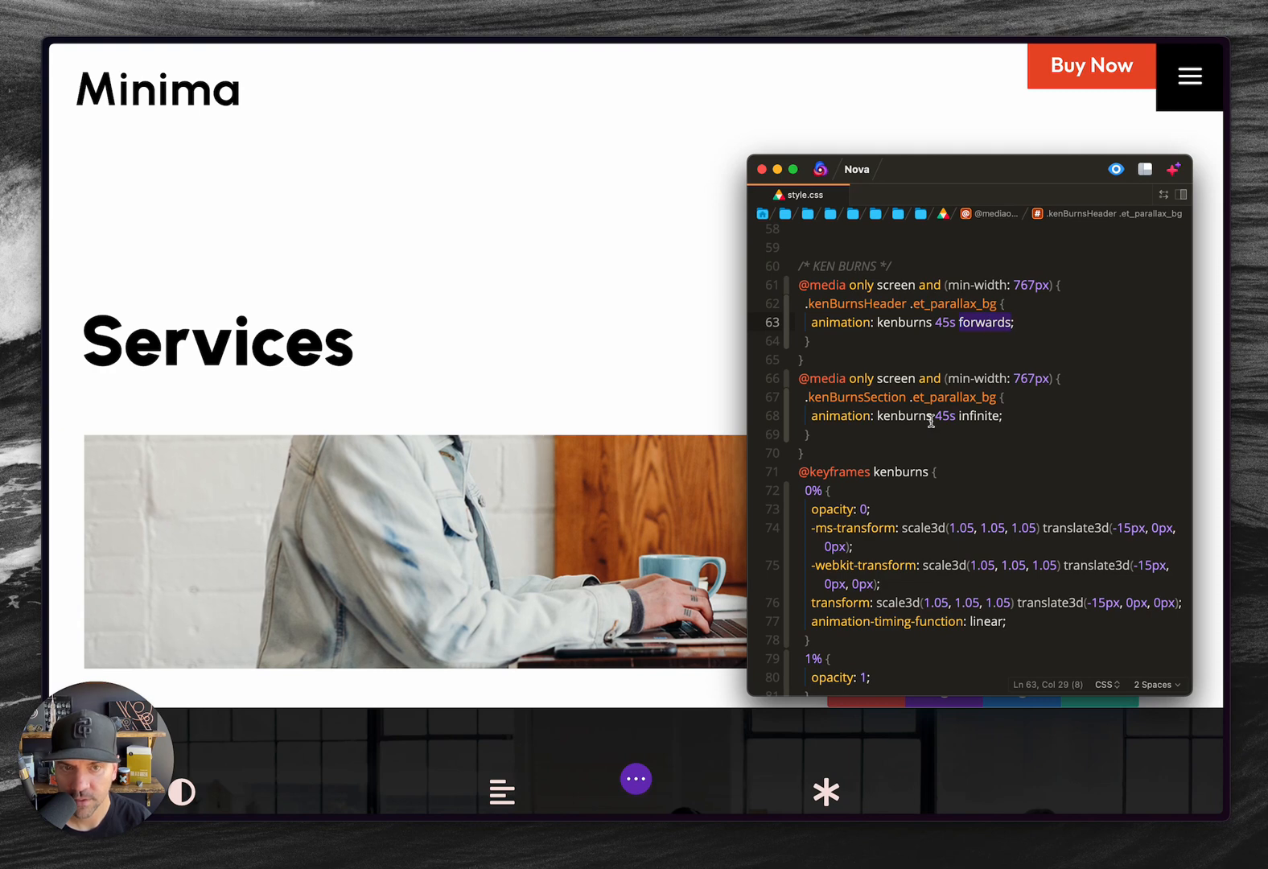
click(876, 414)
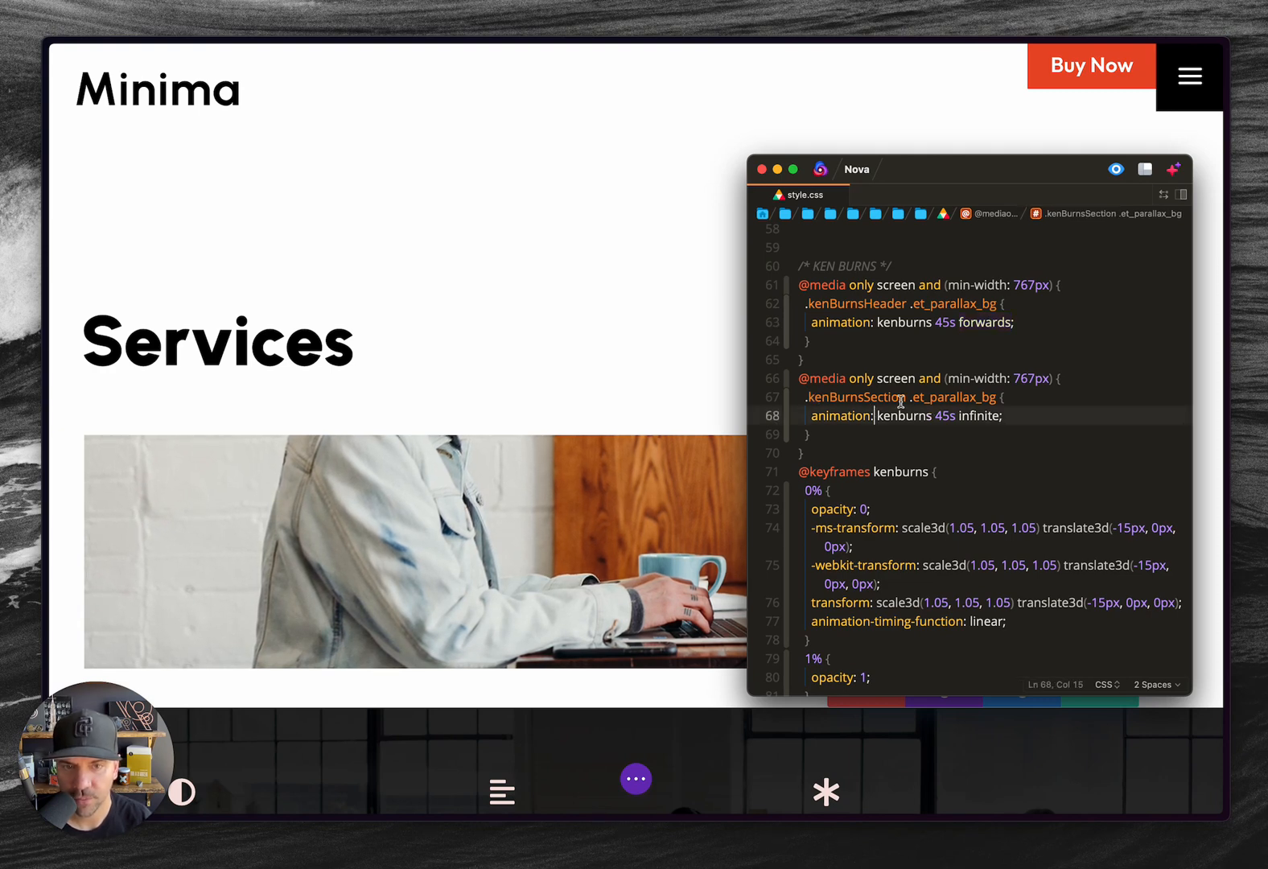
double_click(985, 416)
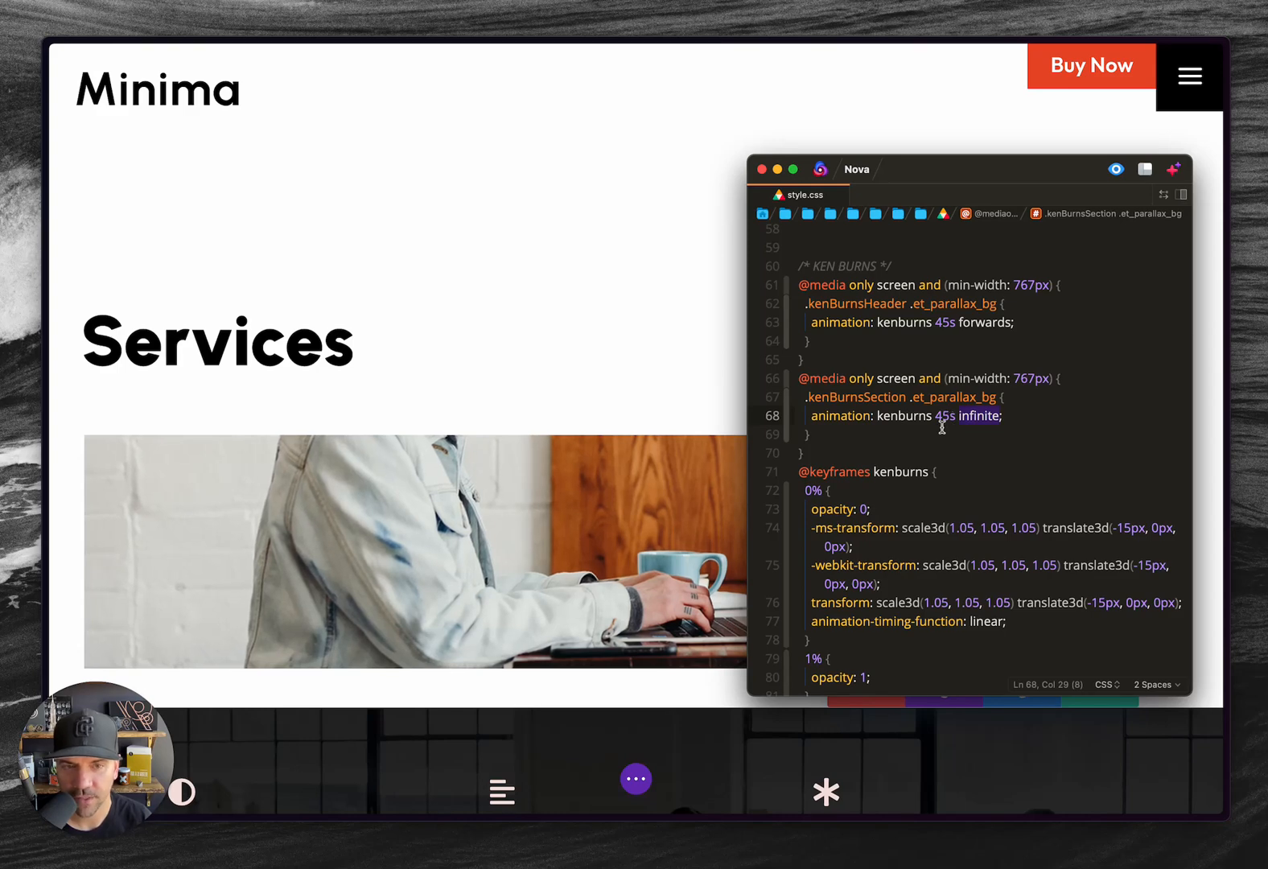
click(885, 441)
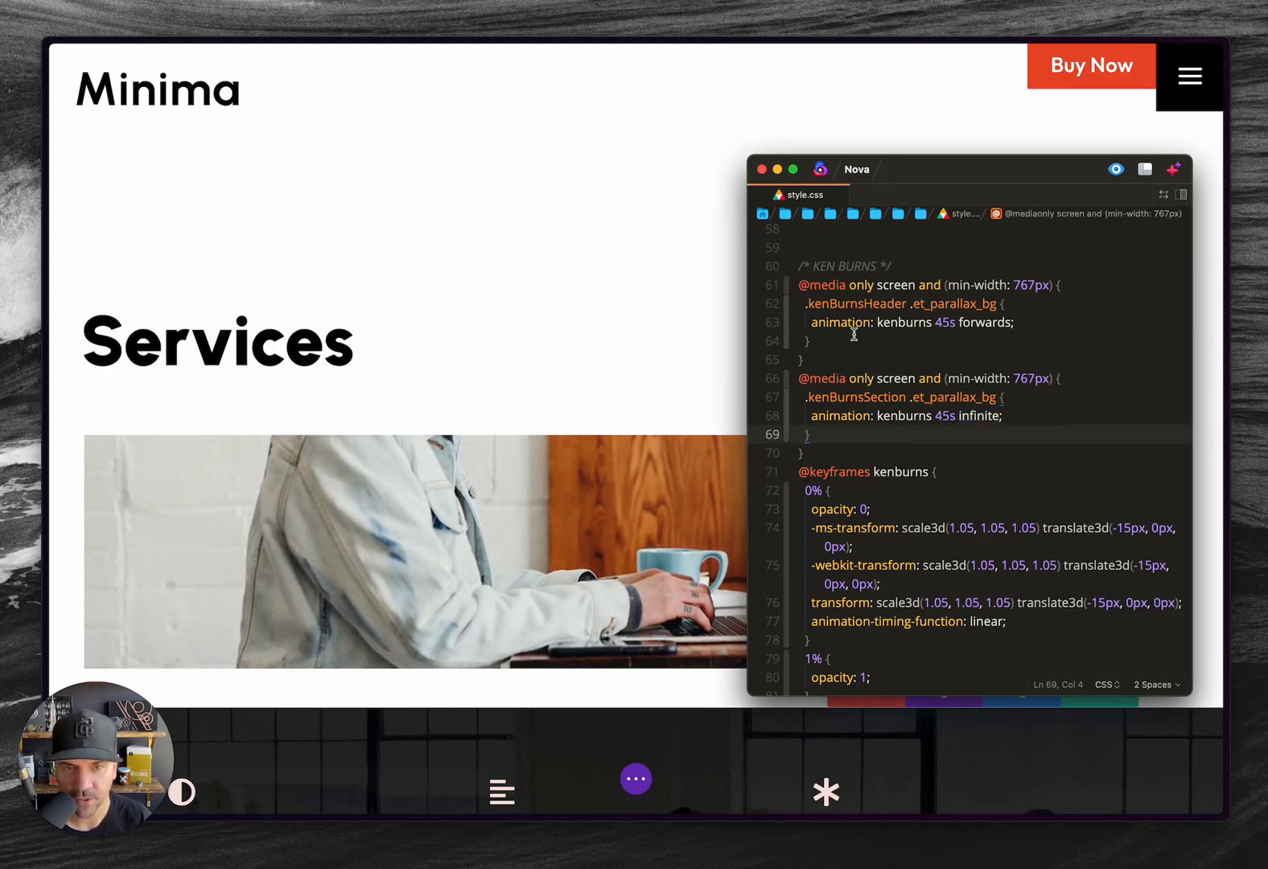
Step: Select the kenBurnsHeader name in style.css and, back in the browser, re-enter kenBurnsHeader as the Services header row's CSS class
drag(853, 337, 873, 306)
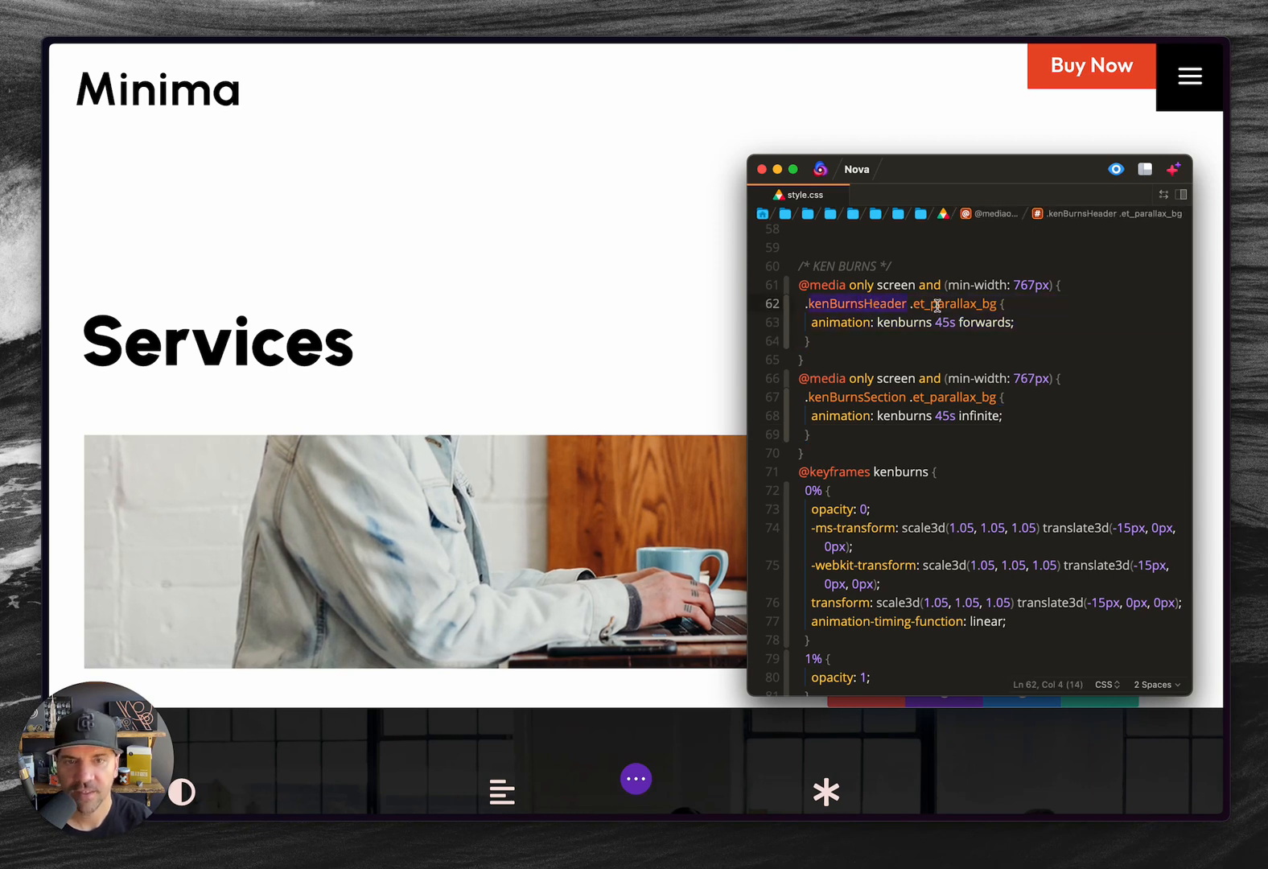
click(570, 325)
key(ctrl+Tab)
key(ctrl+Tab)
key(ctrl+Tab)
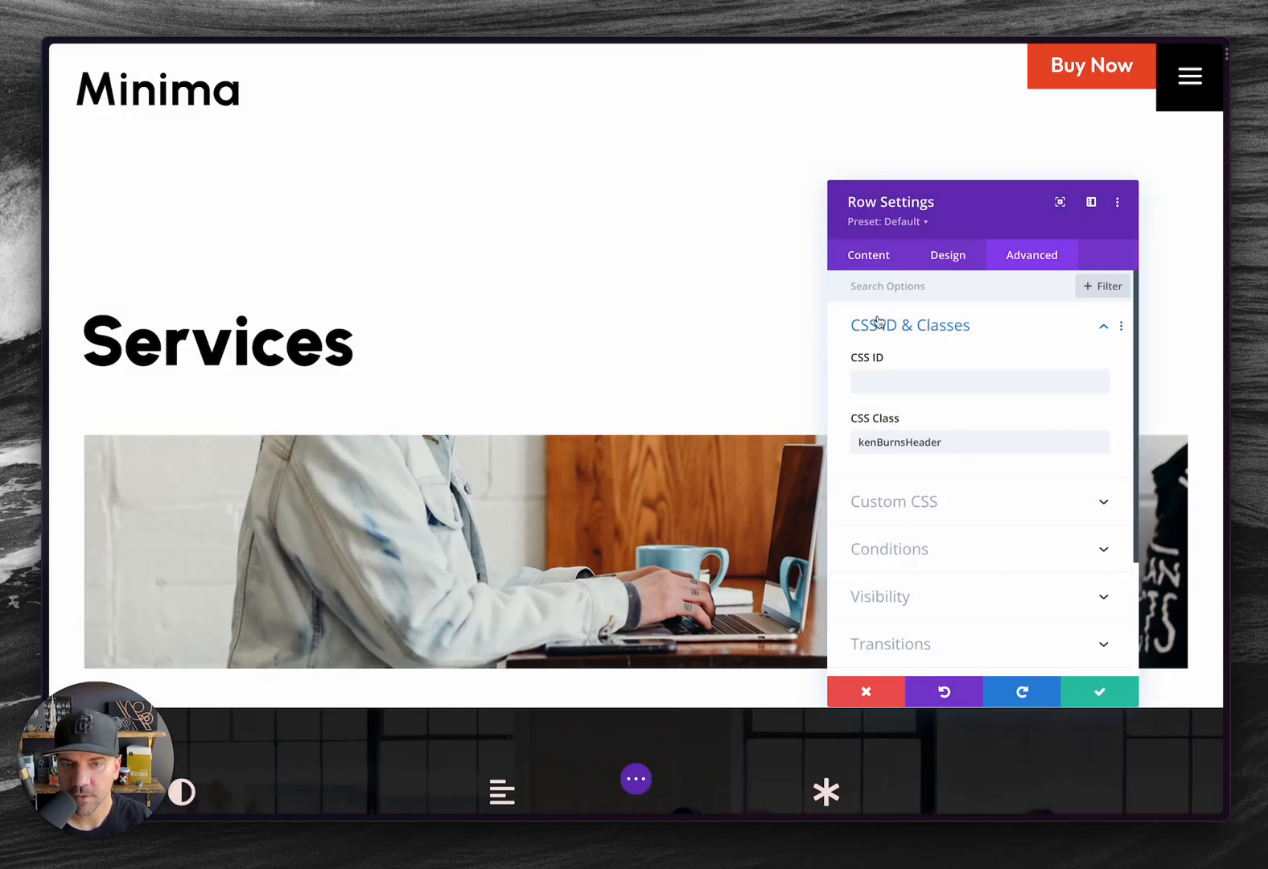
double_click(923, 441)
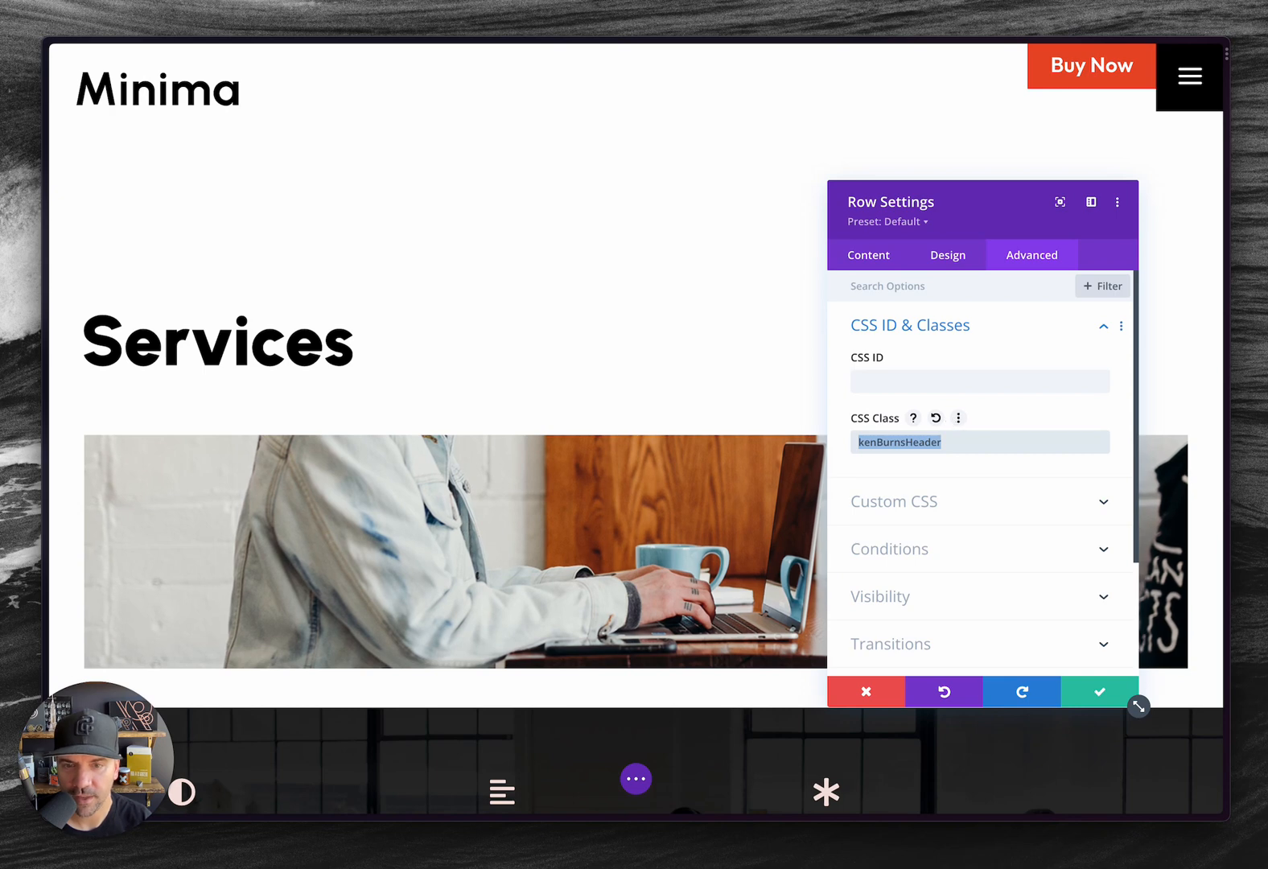
key(BackSpace)
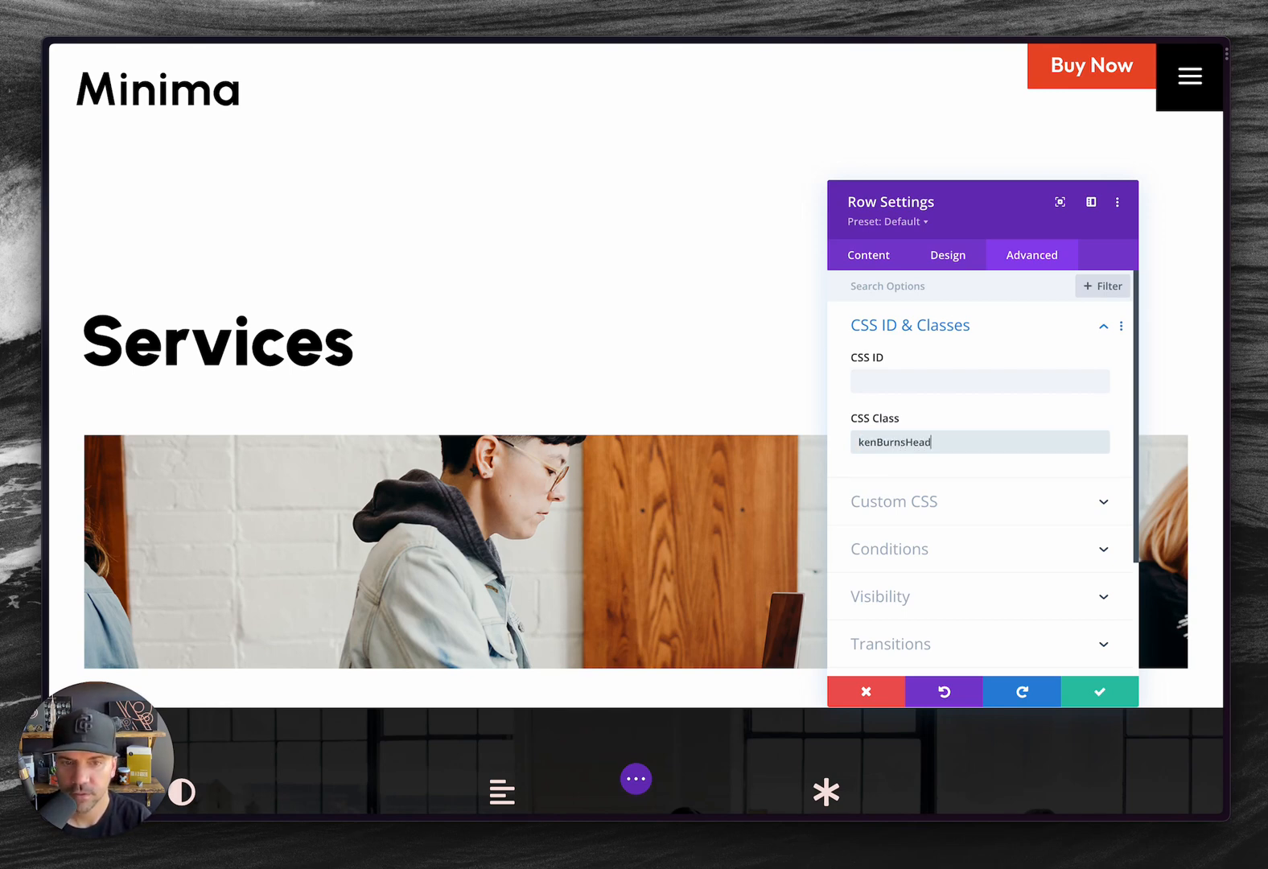
text(er)
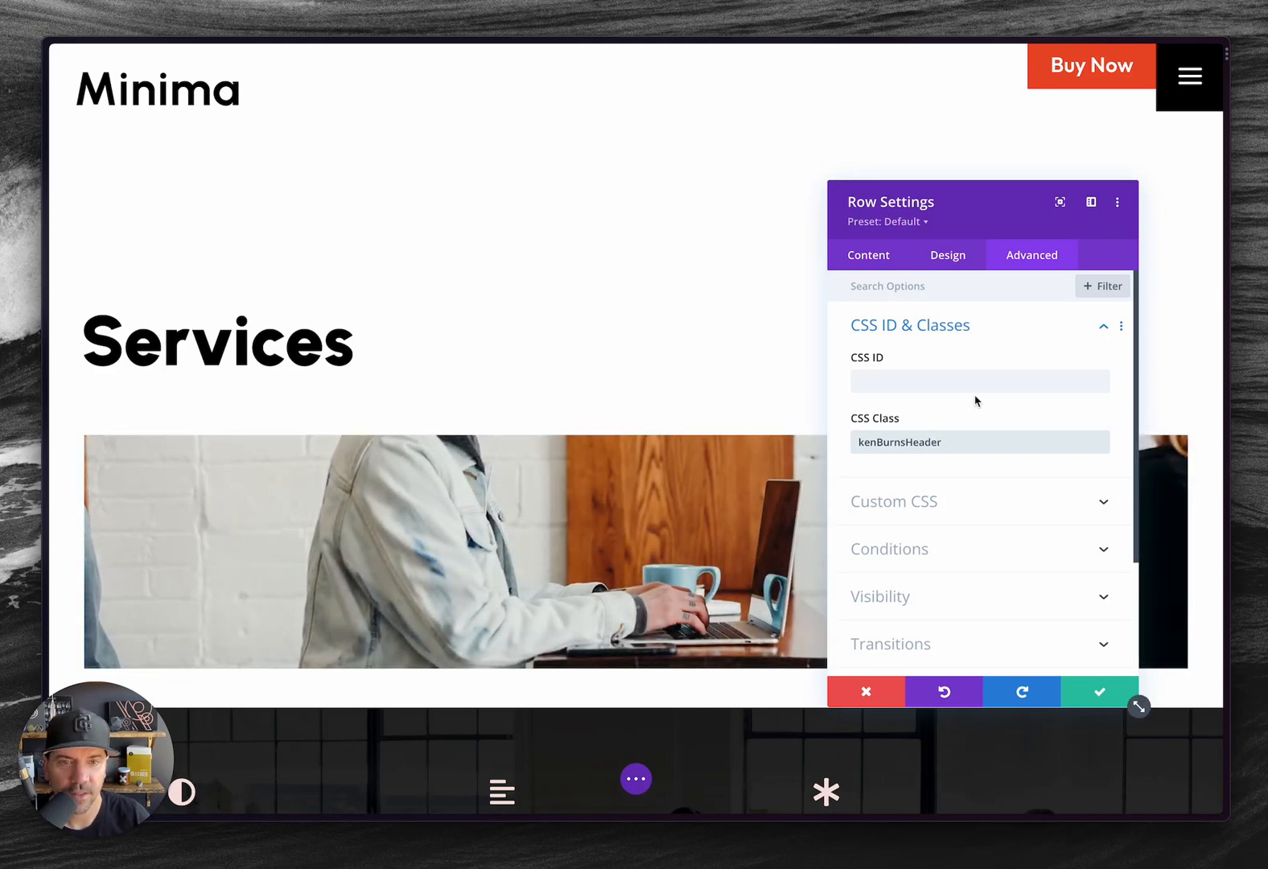
Step: Open the header row's background image settings and turn the parallax effect off and on again
click(869, 256)
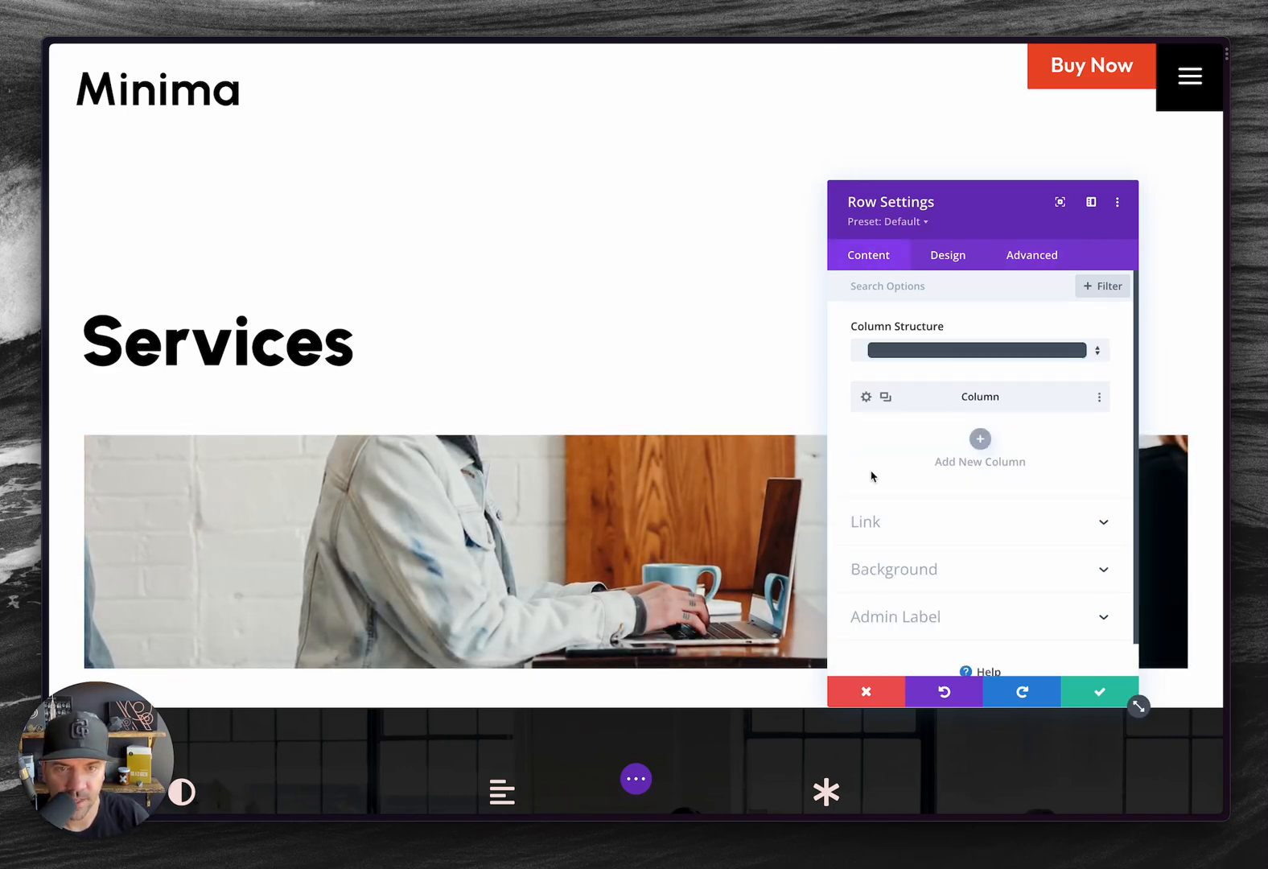
click(885, 579)
click(960, 388)
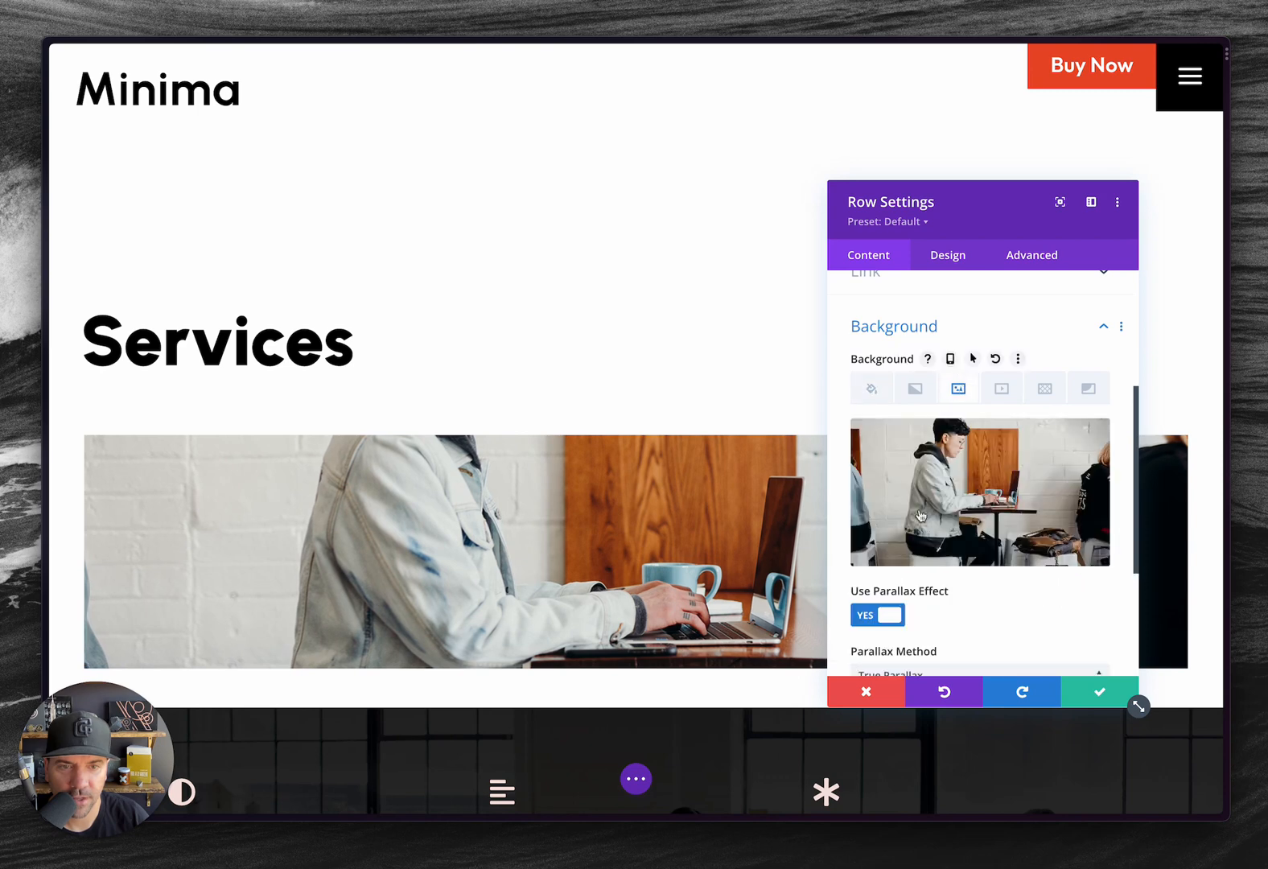
scroll(907, 562, down, 3)
click(893, 465)
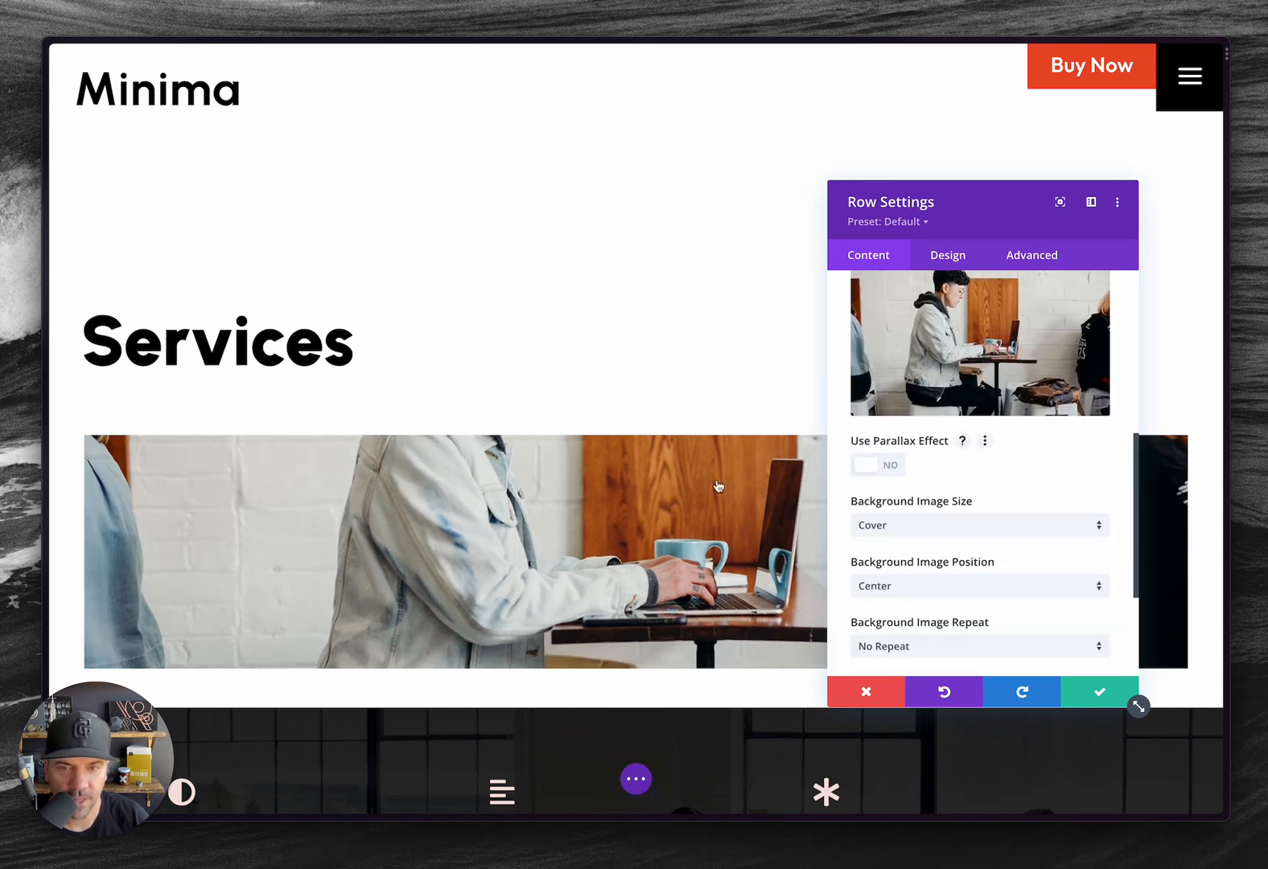
click(875, 466)
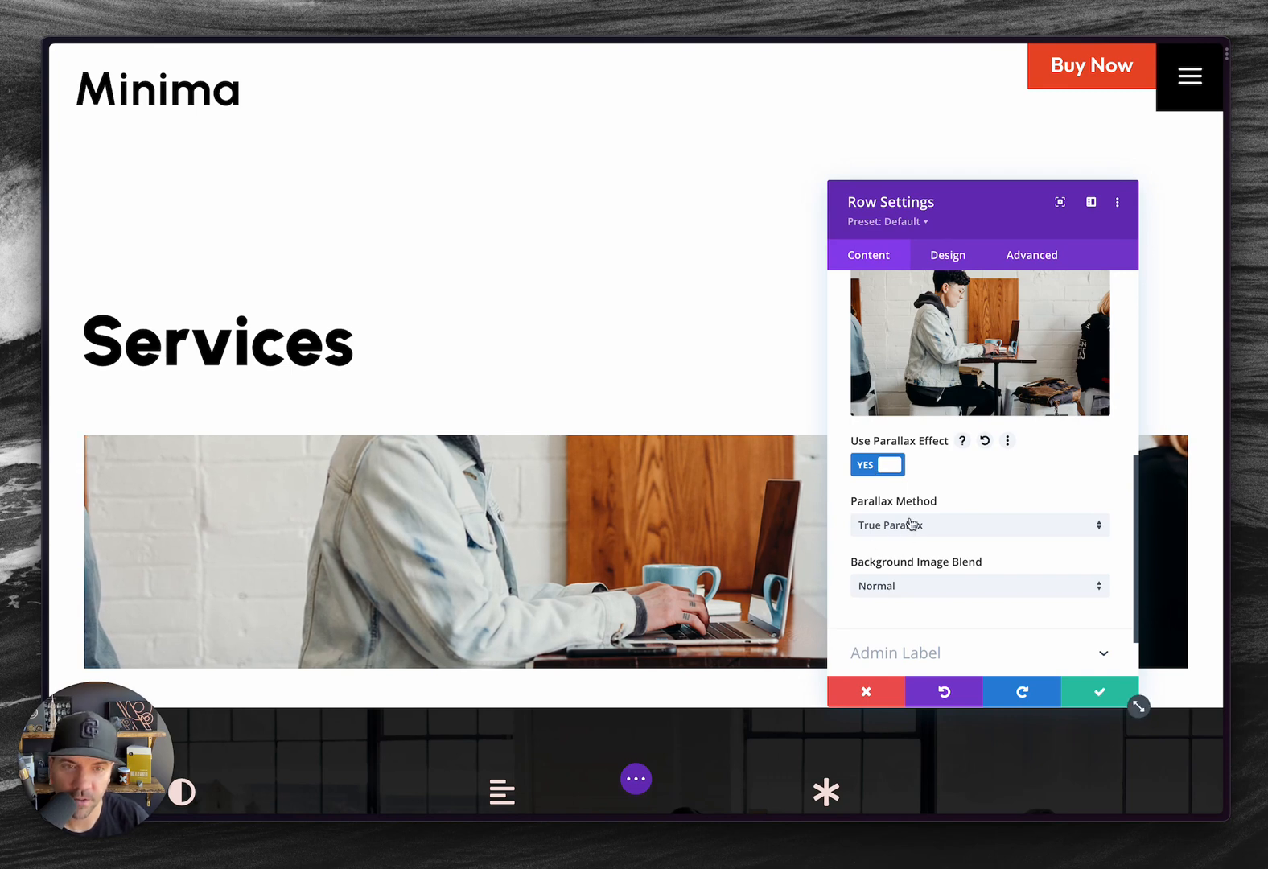
Step: Try the CSS parallax method on the header row's background image and check how the image looks on the page
scroll(988, 378, up, 2)
scroll(989, 378, down, 1)
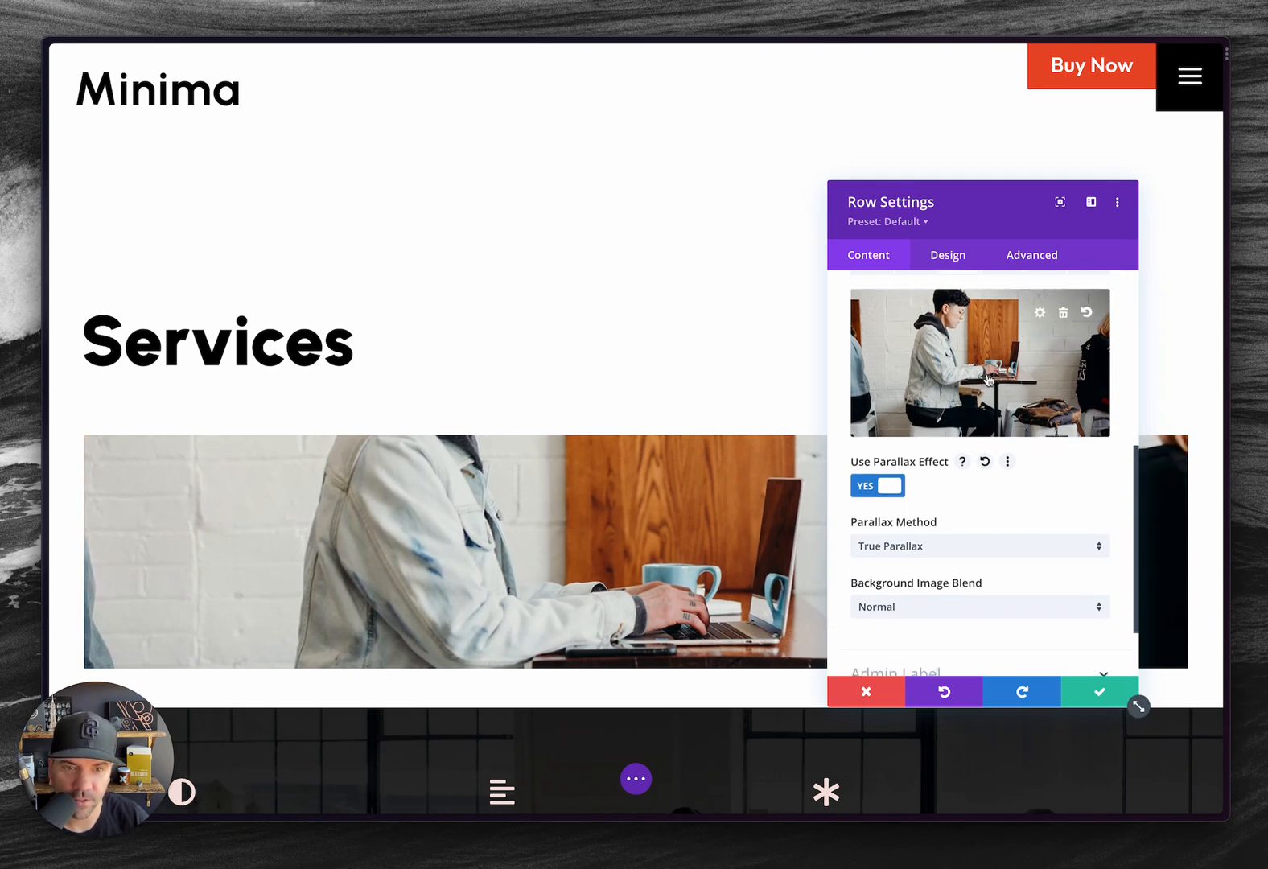
click(913, 547)
click(913, 585)
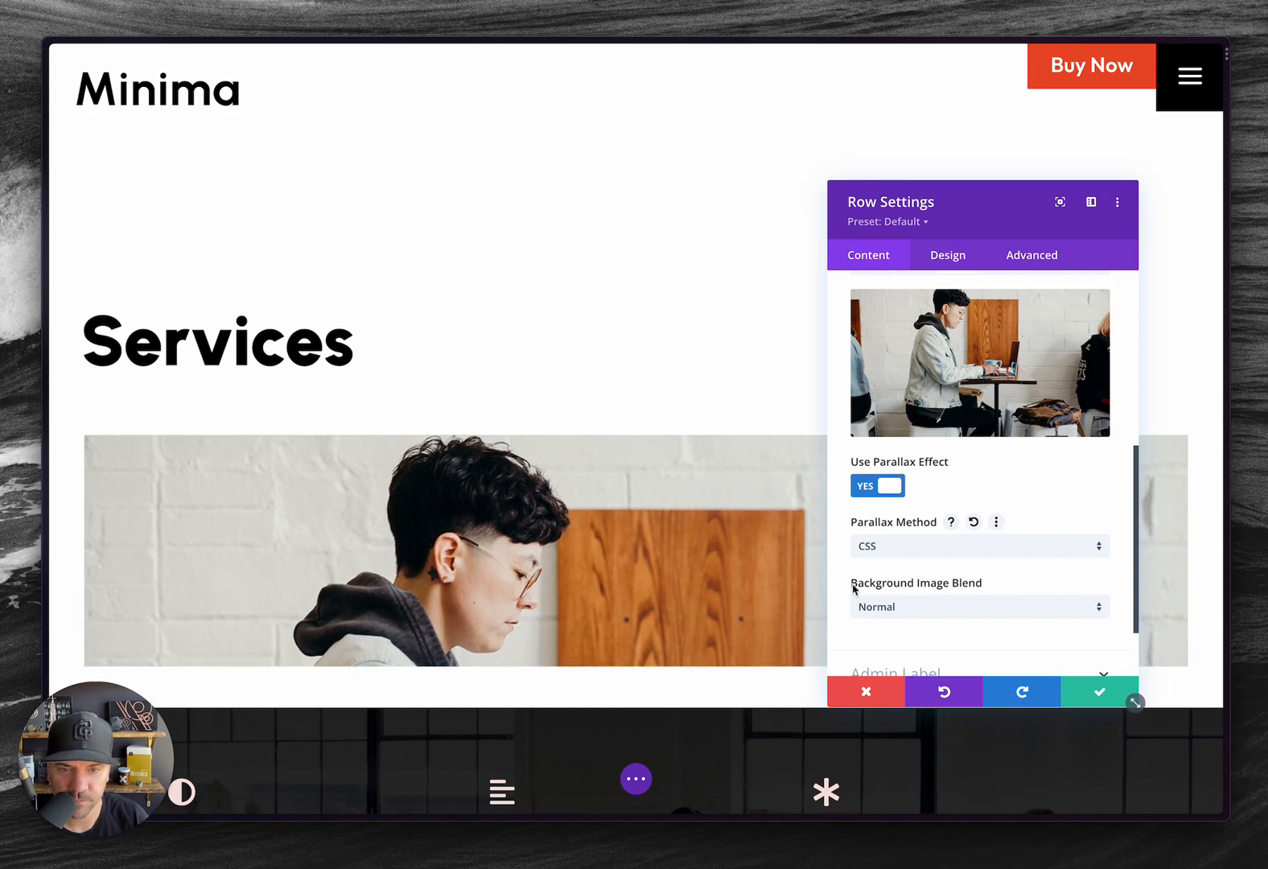
scroll(619, 526, down, 3)
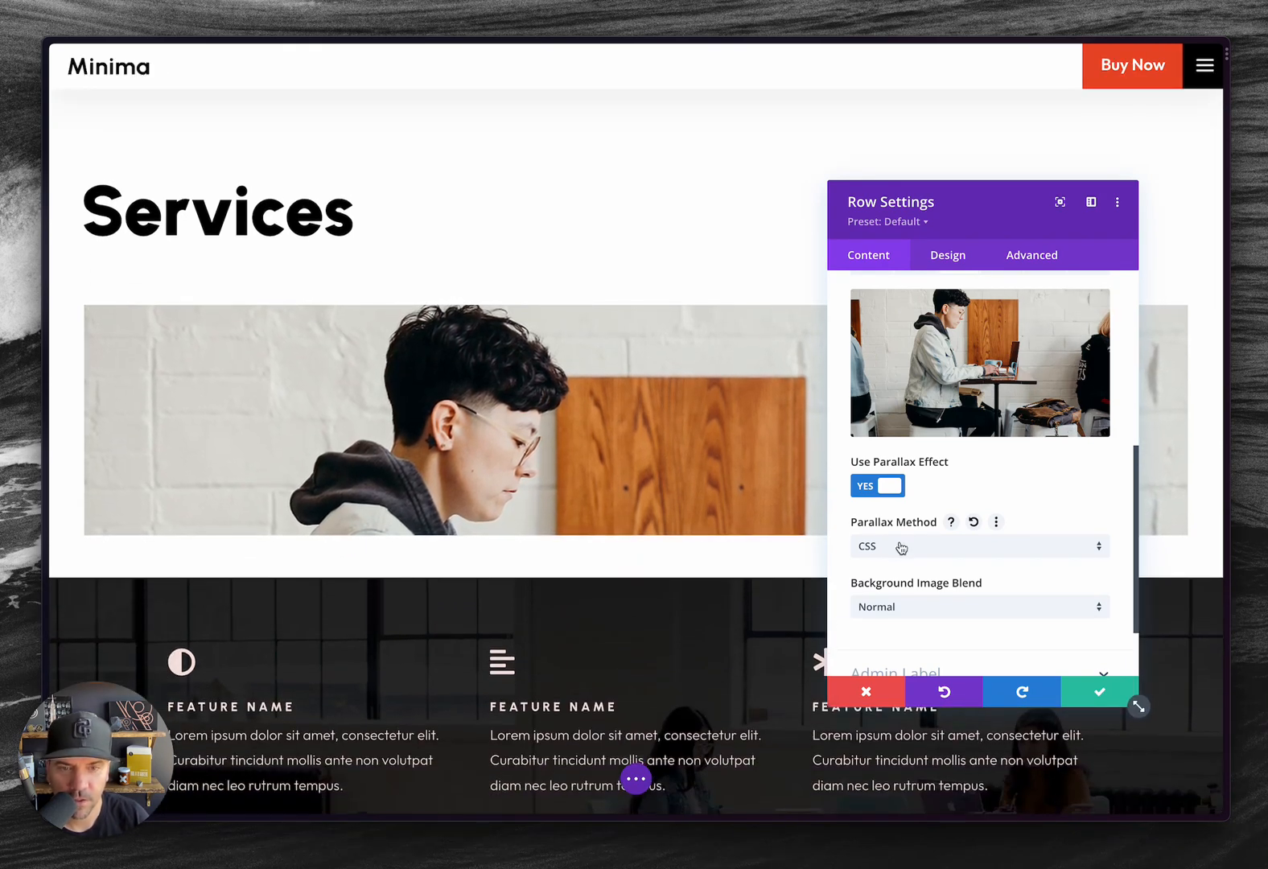
Step: Set the parallax method back to True Parallax, save the row settings and look through the Services page
click(901, 547)
click(903, 560)
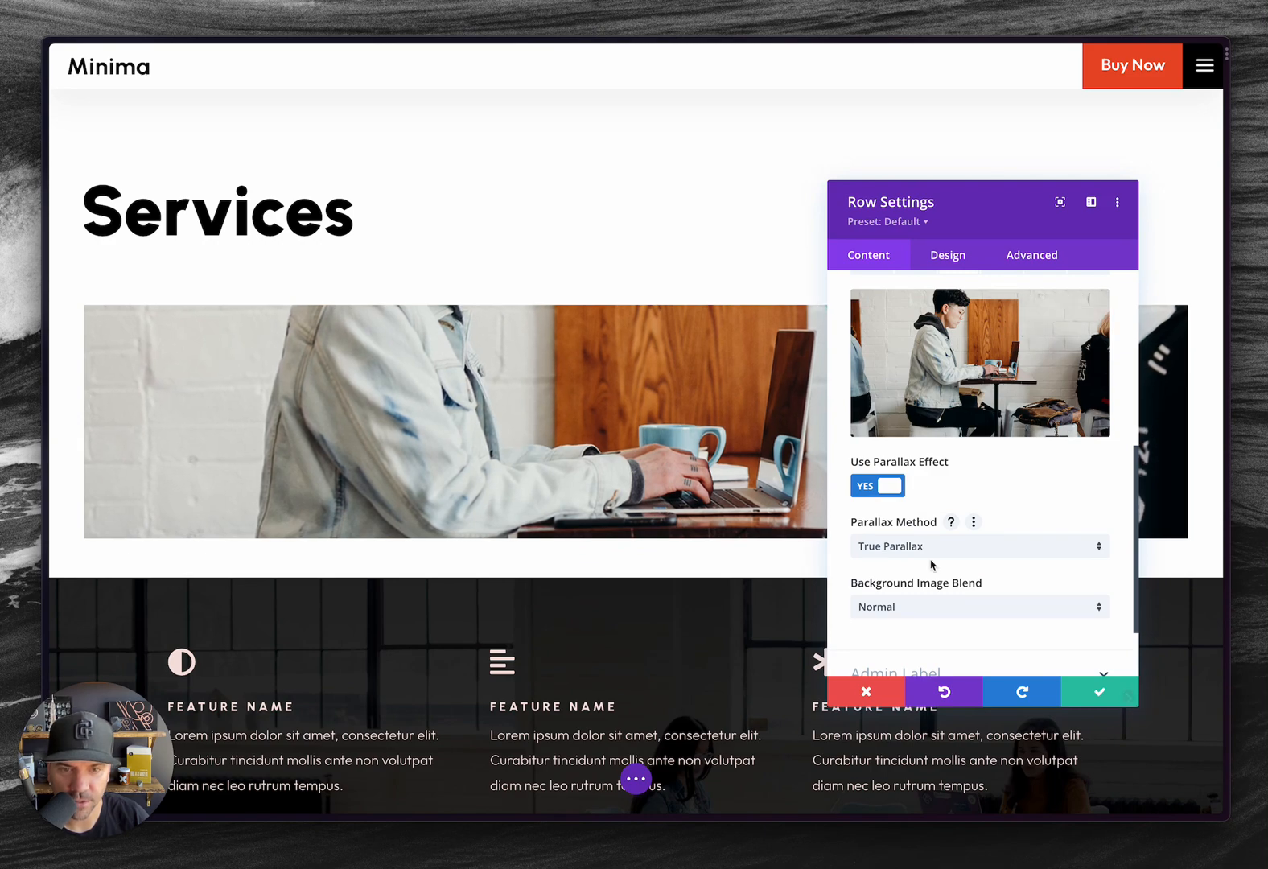
click(1092, 696)
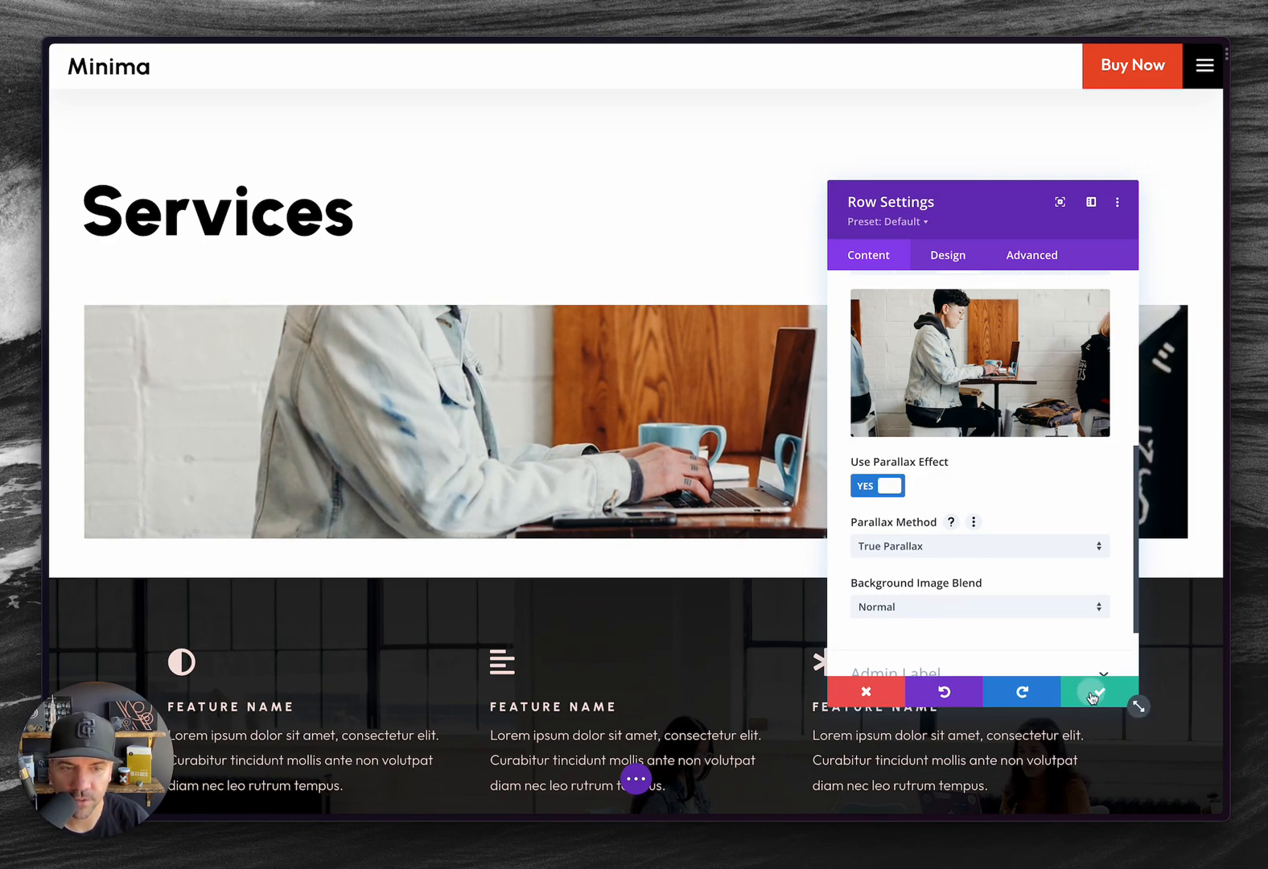
scroll(637, 481, down, 8)
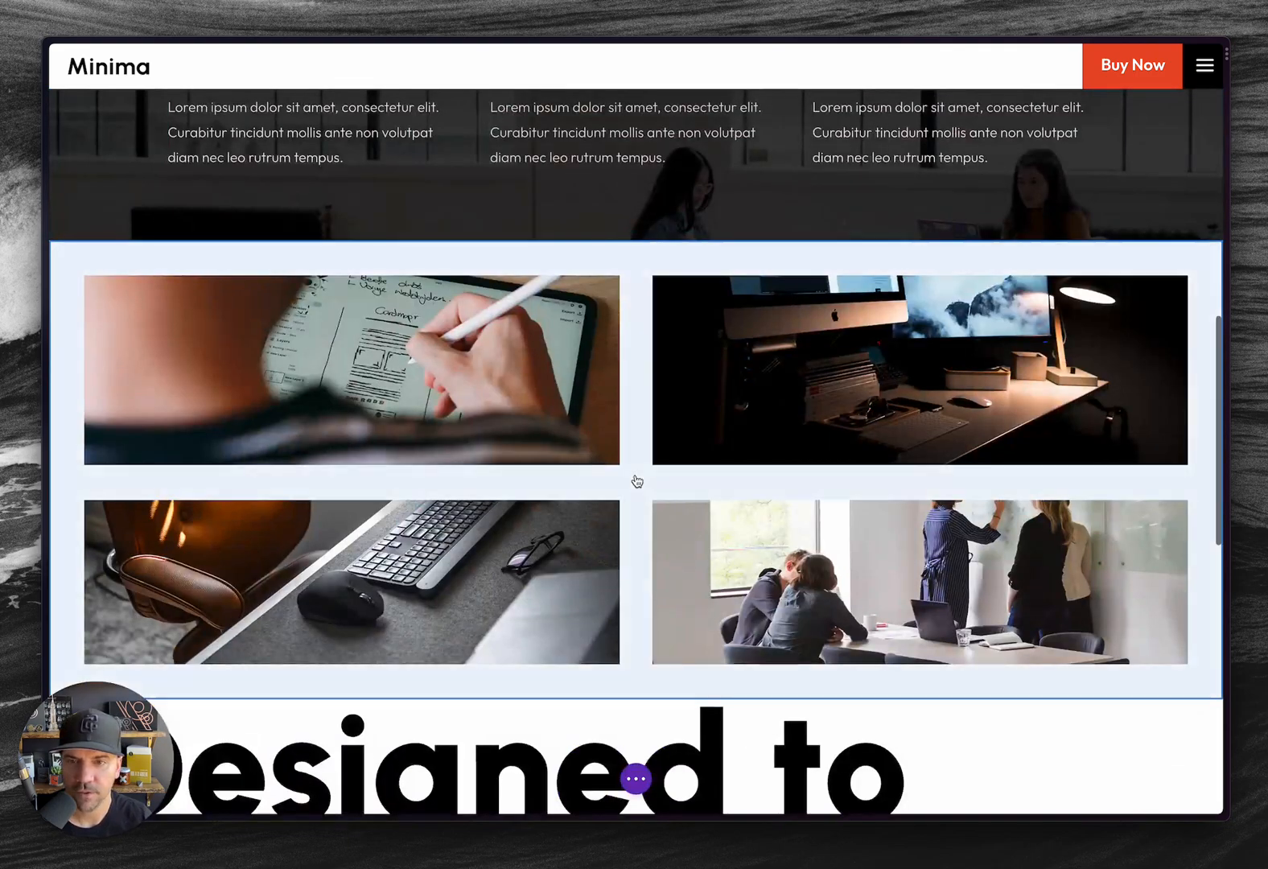
scroll(637, 481, down, 8)
scroll(637, 481, up, 12)
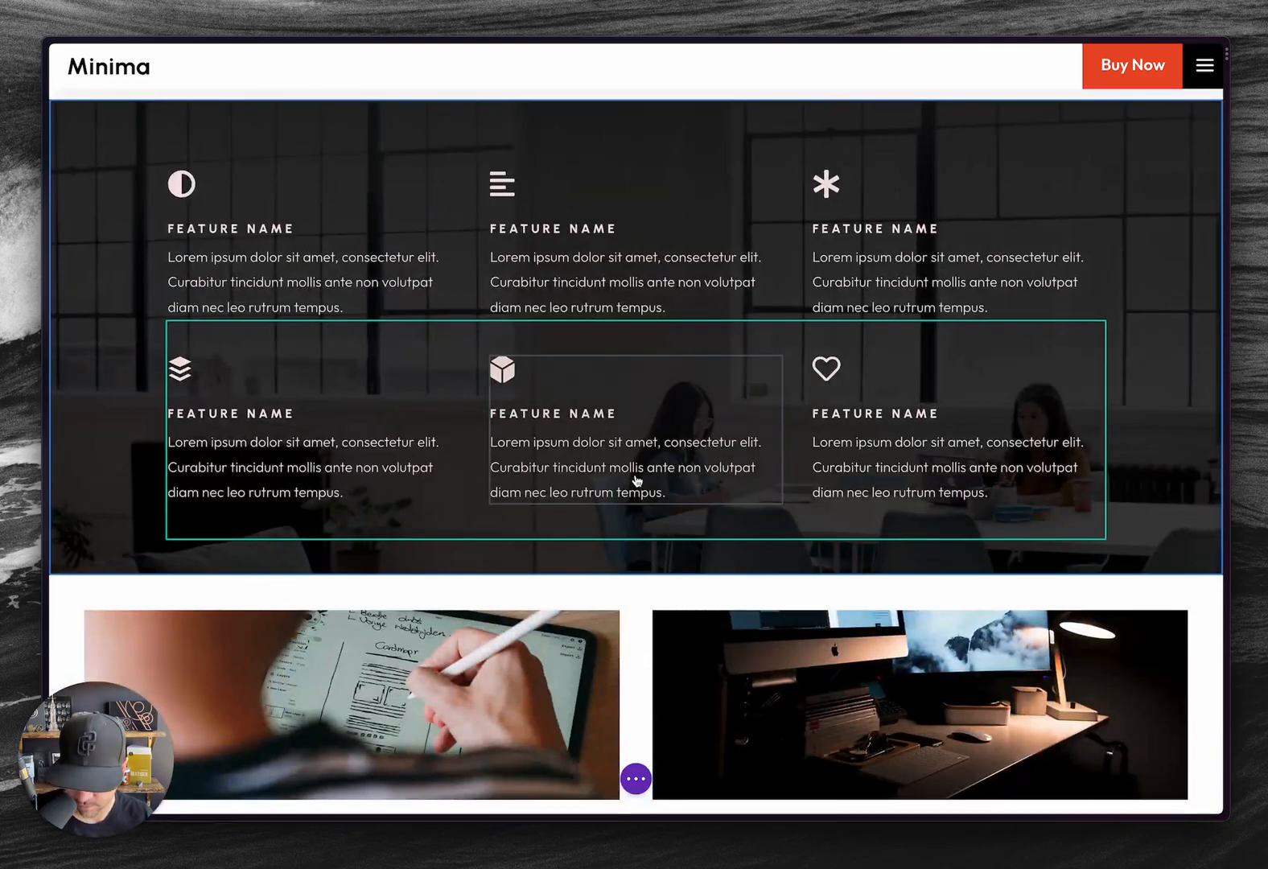
scroll(637, 481, up, 8)
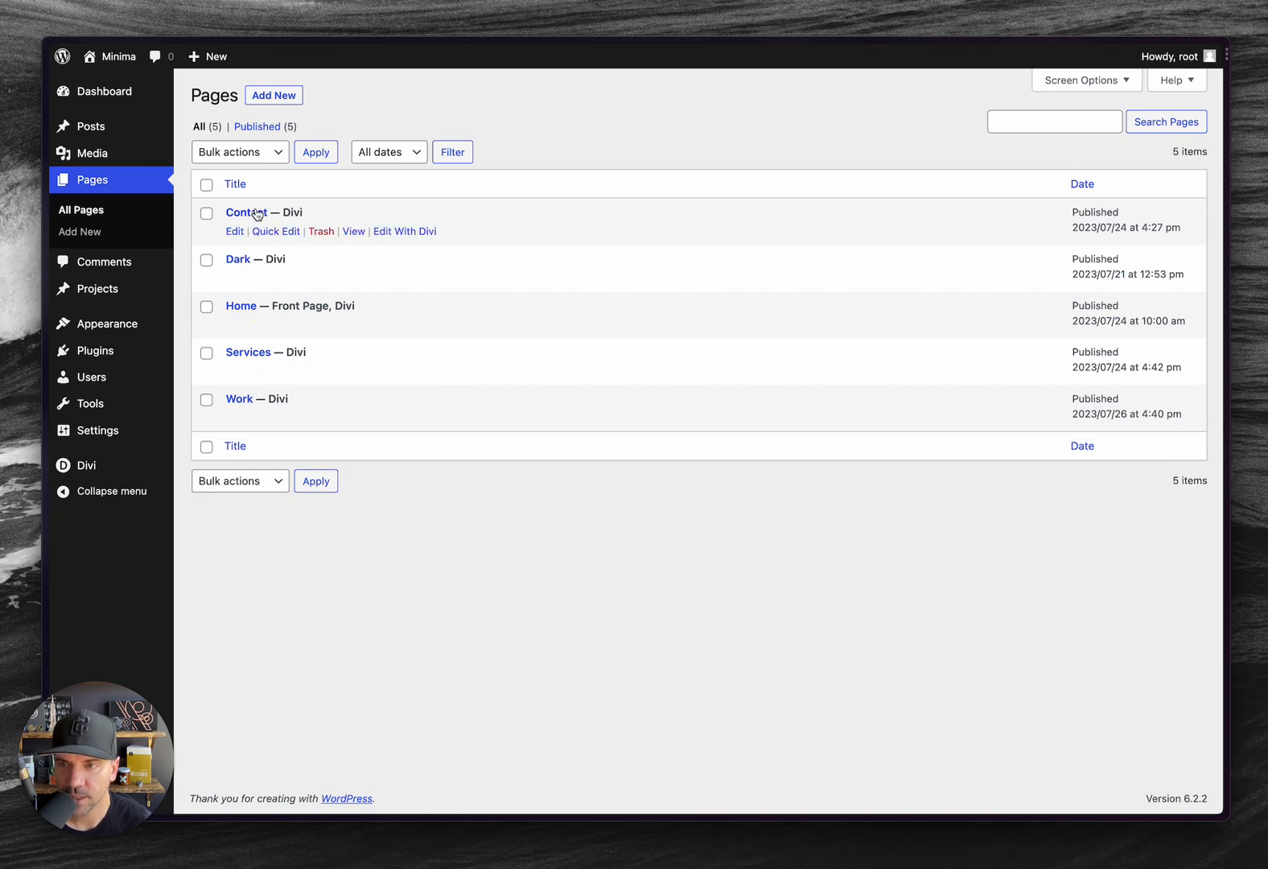
Step: From the WordPress Pages list, open the Contact page for editing with Divi in a separate tab and return to the live Services page
right_click(386, 233)
click(418, 238)
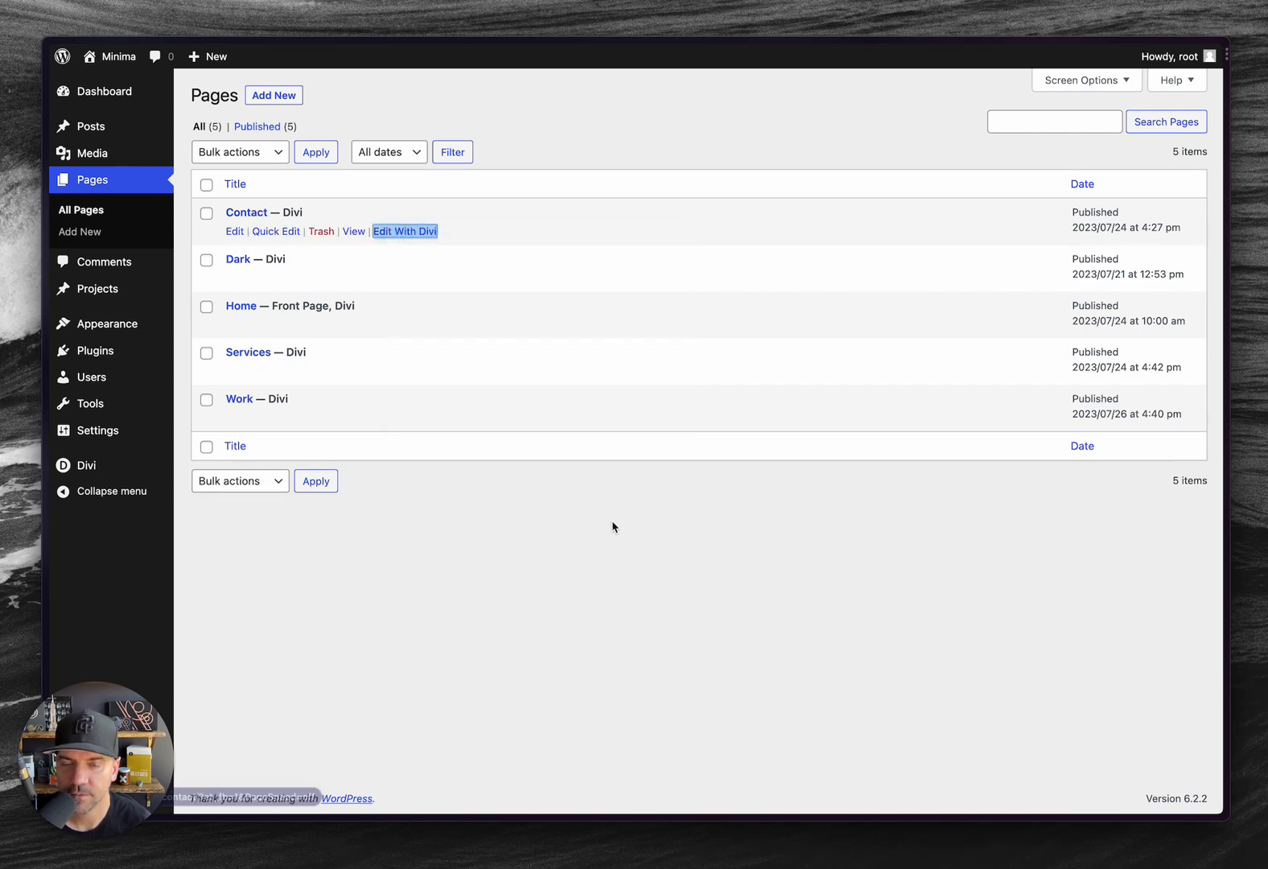
key(ctrl+Tab)
key(ctrl+Tab)
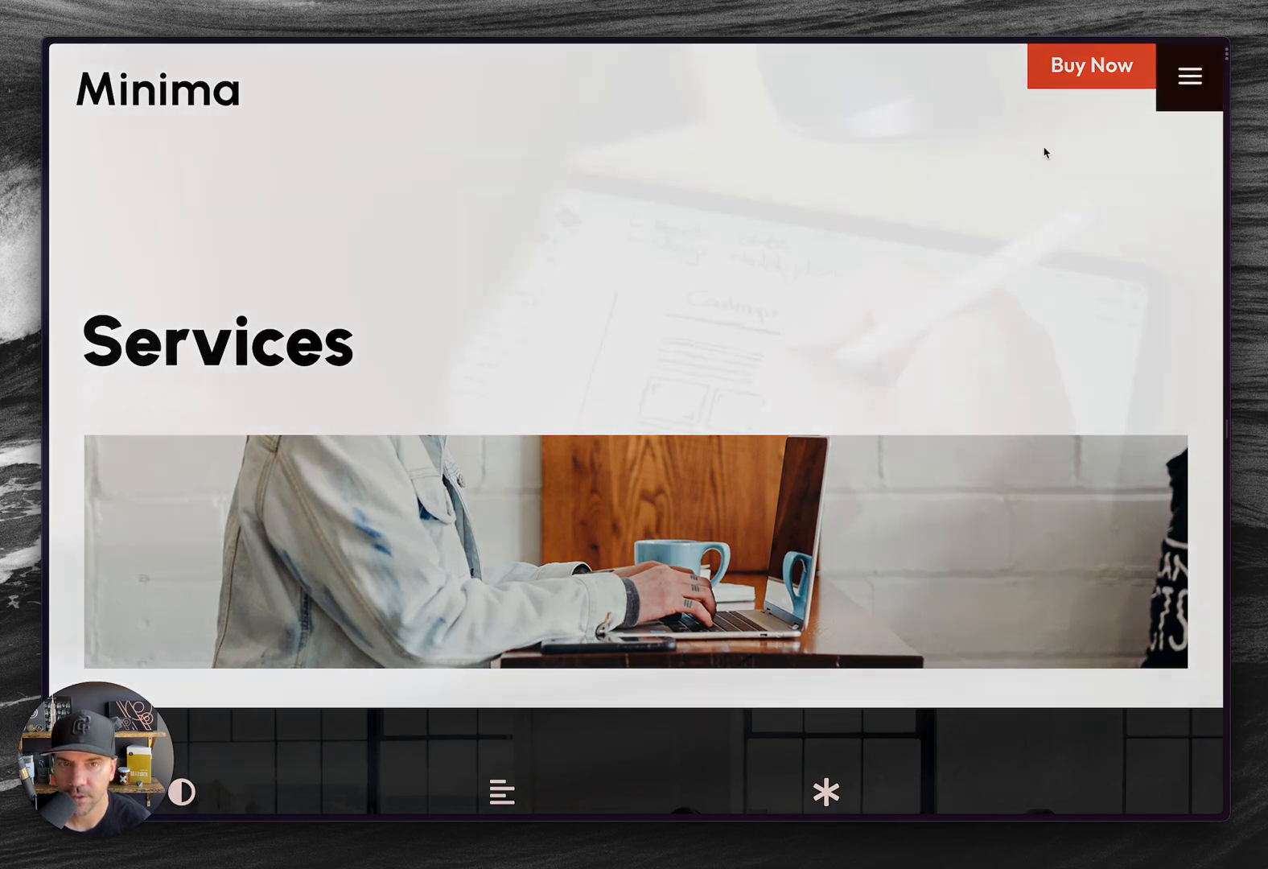
Step: Go to the Contact page through the site's navigation and look further down its content
click(1190, 75)
click(169, 391)
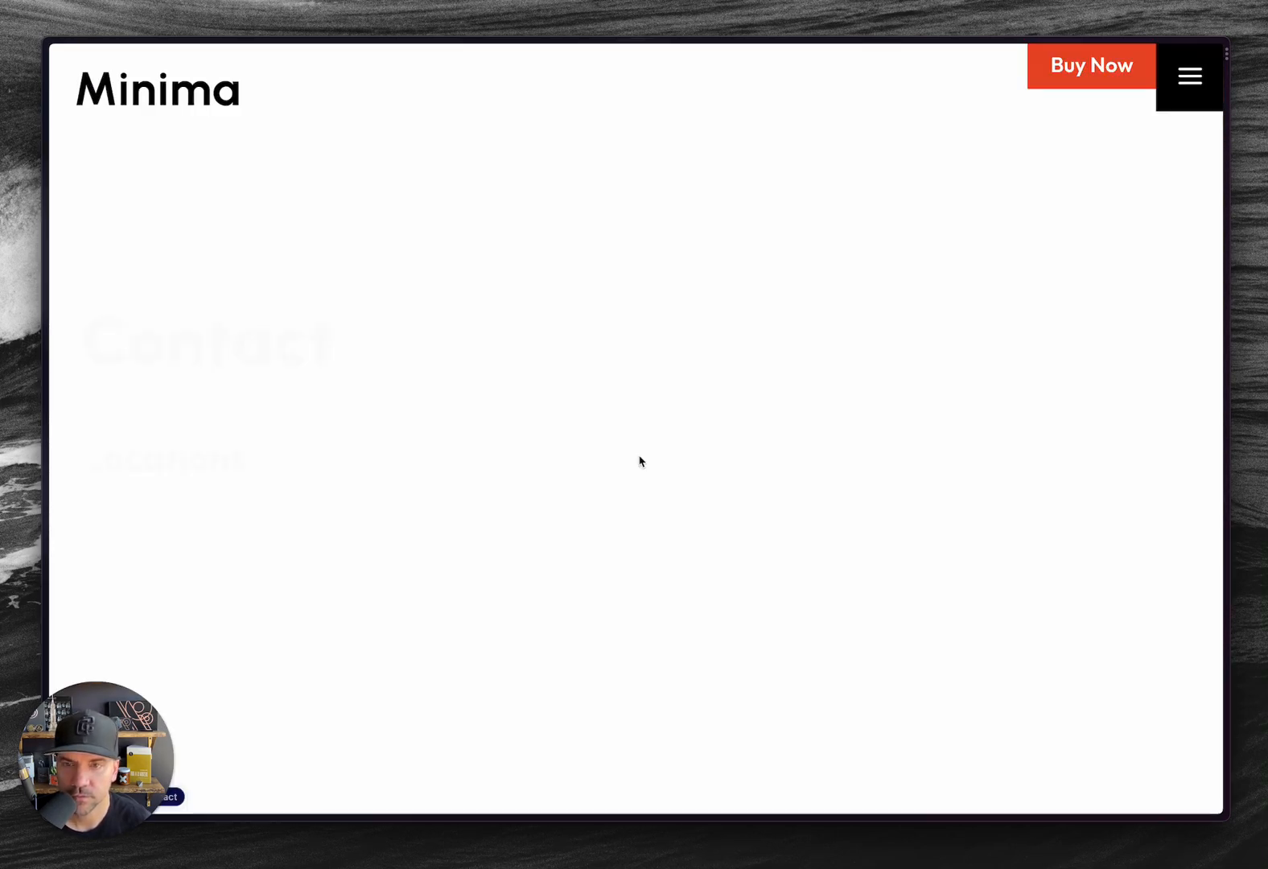
scroll(593, 524, down, 6)
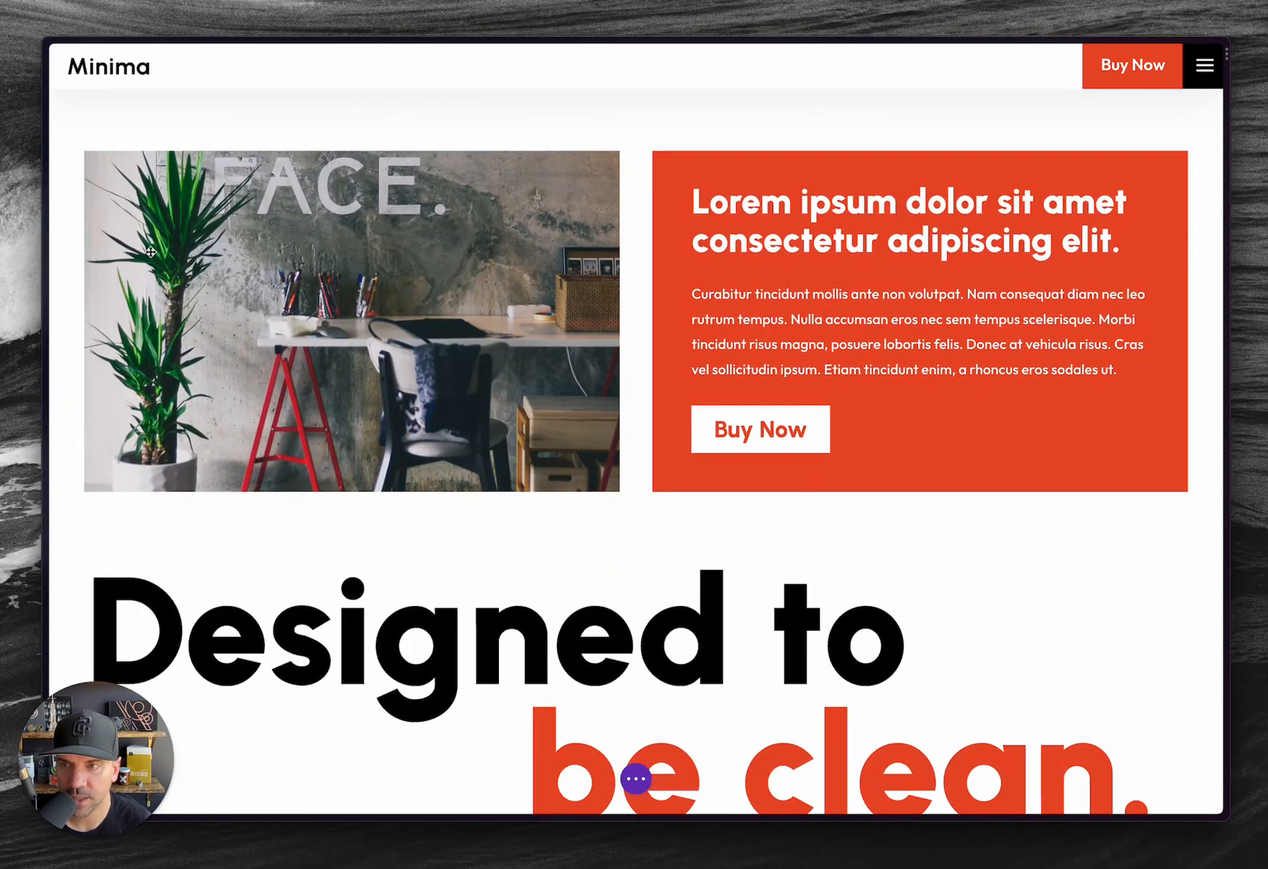
Step: Duplicate the Contact page row with the plant image and red text block, and set the copy's top margin to 45px
scroll(241, 266, up, 1)
click(147, 211)
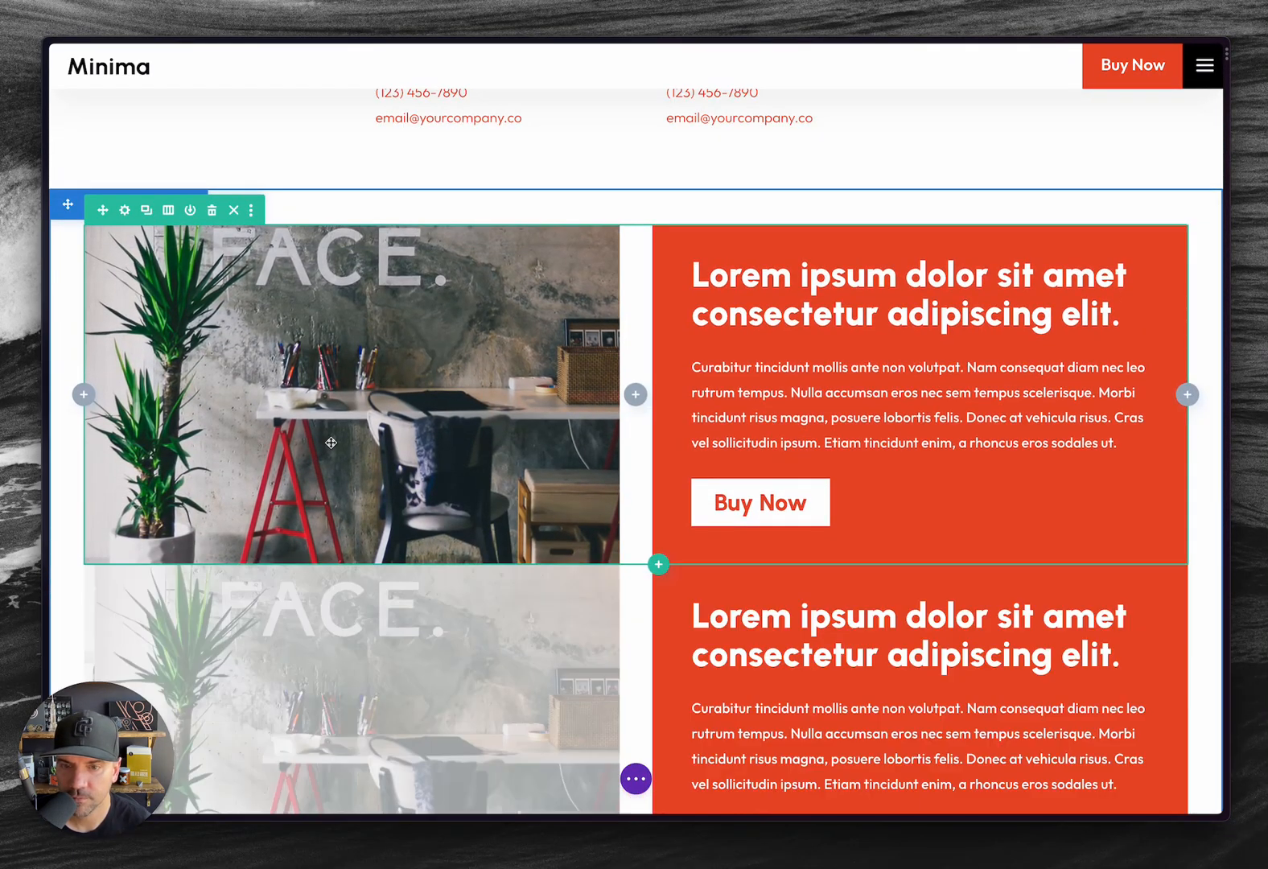
scroll(107, 381, down, 3)
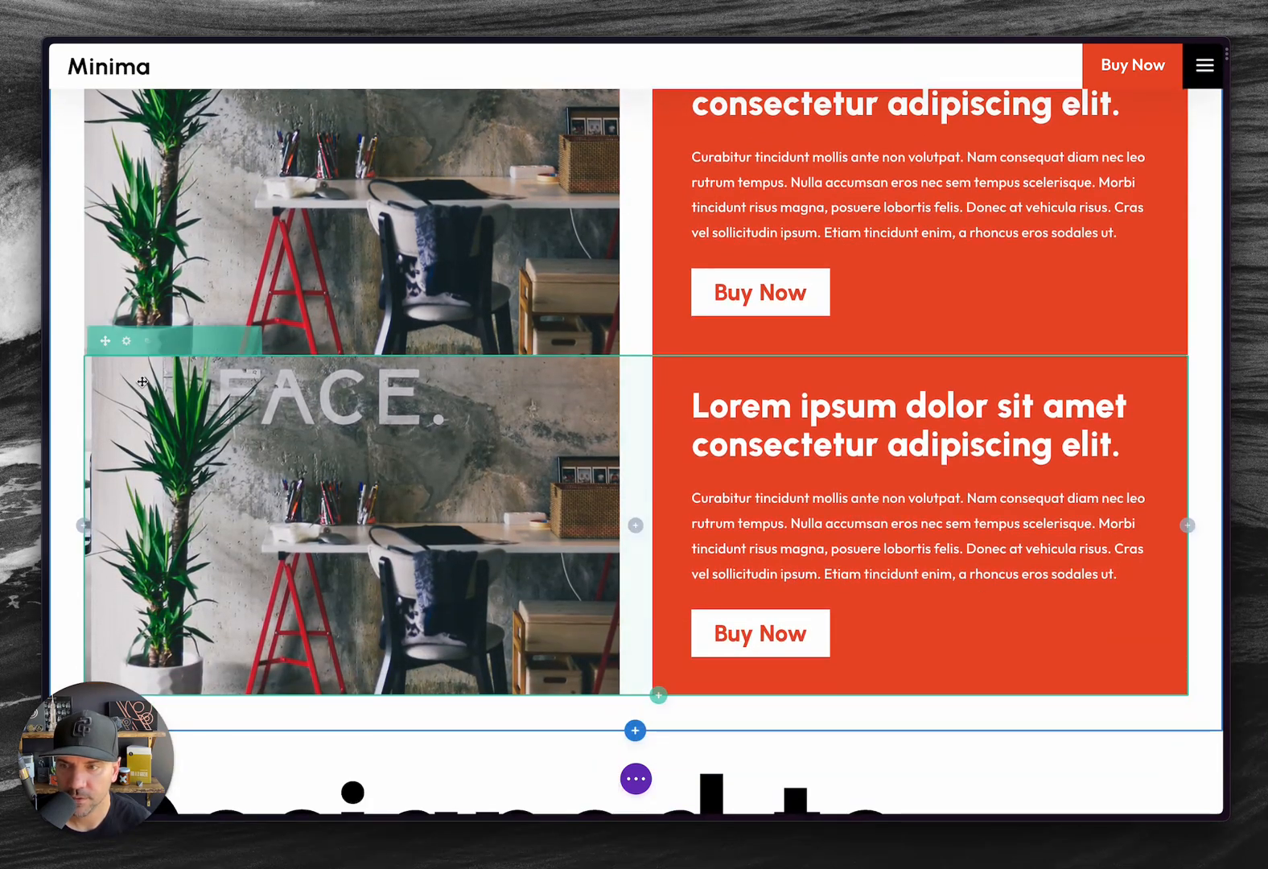
click(121, 337)
click(948, 255)
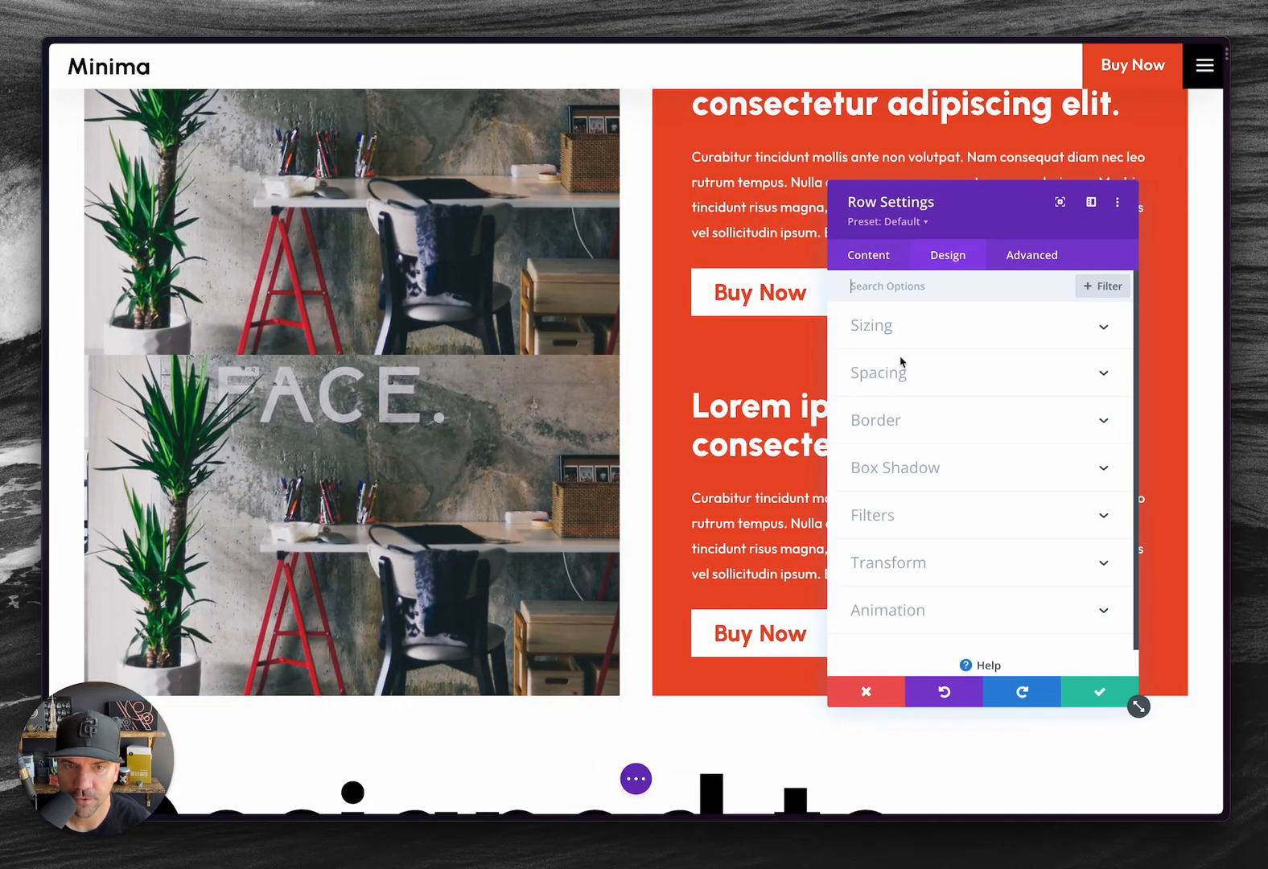
click(895, 378)
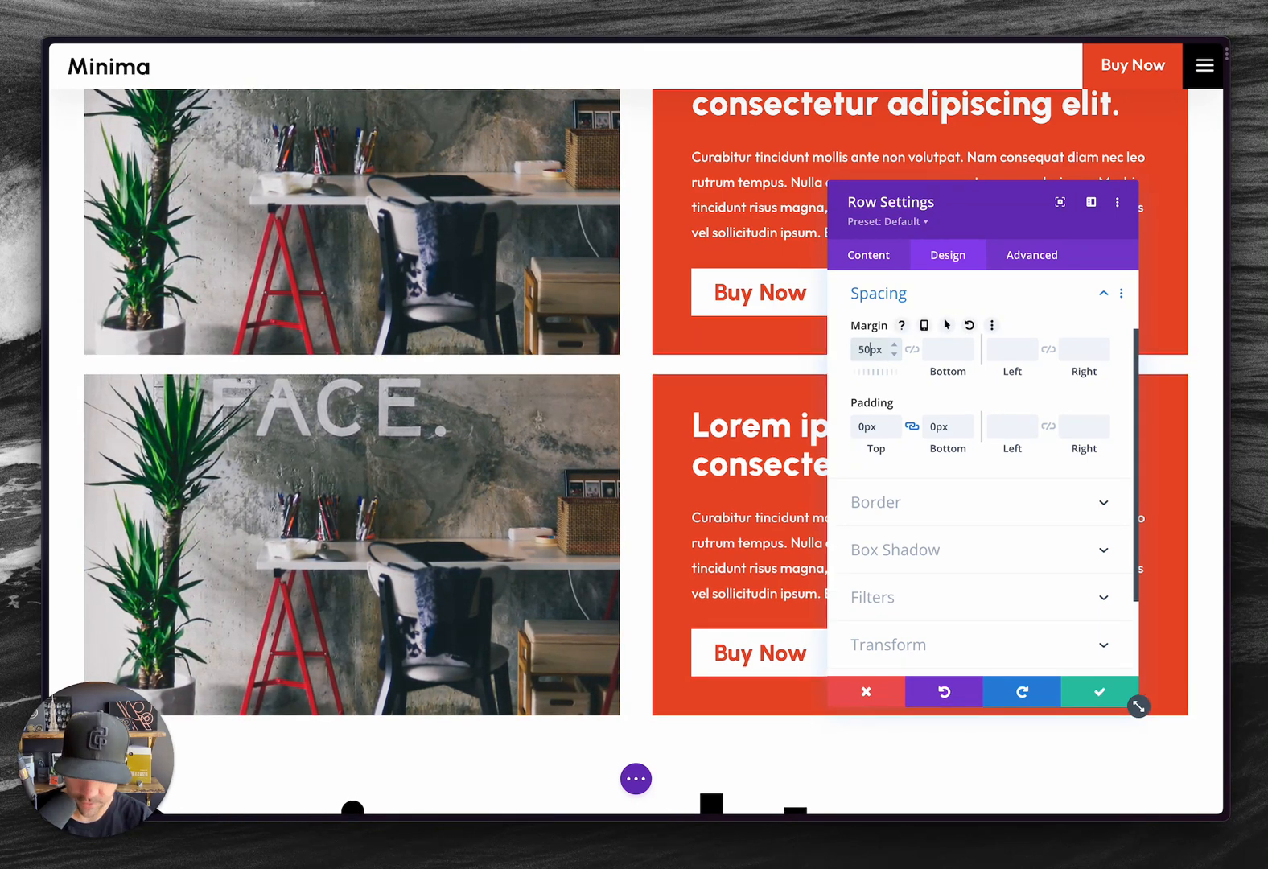
key(Down)
key(Down)
key(Down)
key(Down)
key(Down)
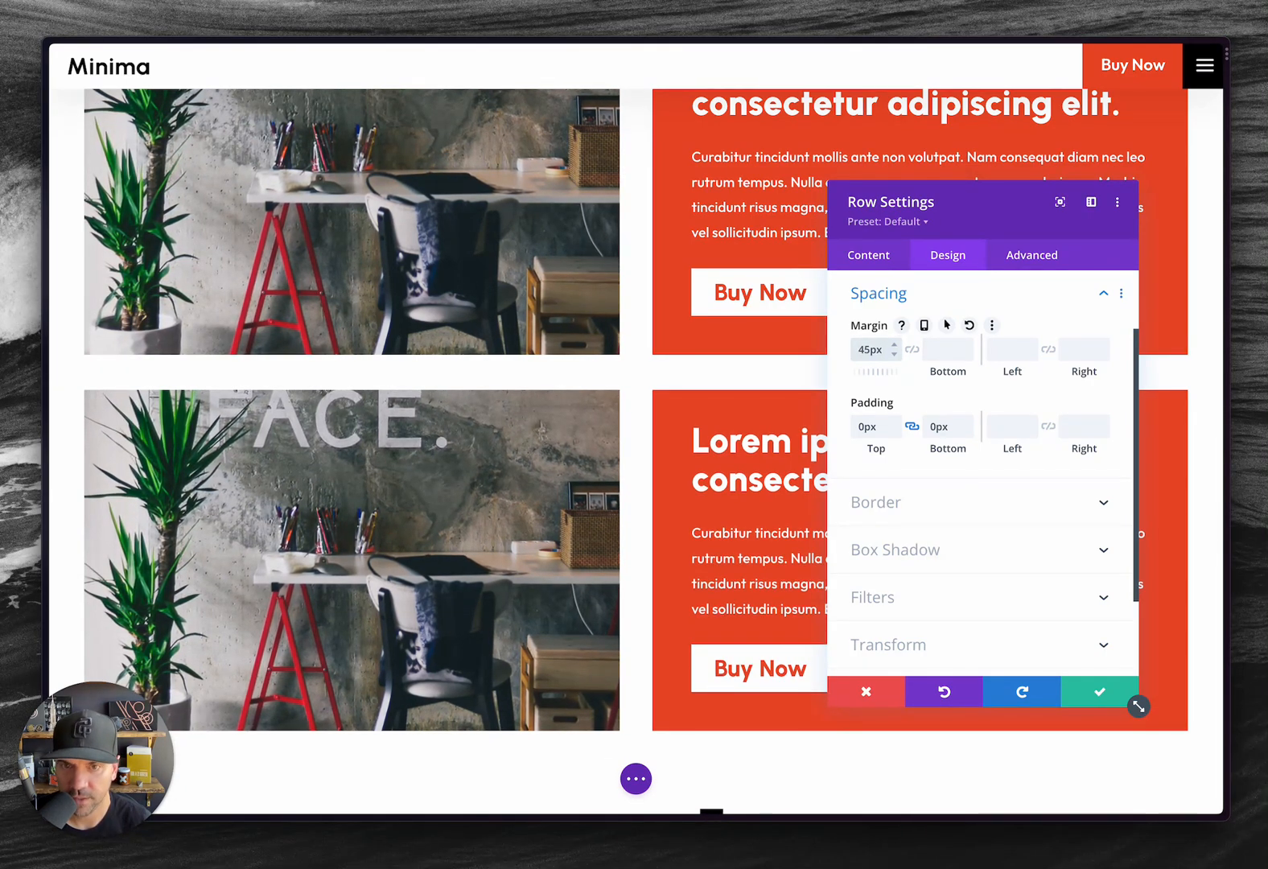
Step: Reorder the duplicated row's two columns so the red text column comes before the image column
click(868, 255)
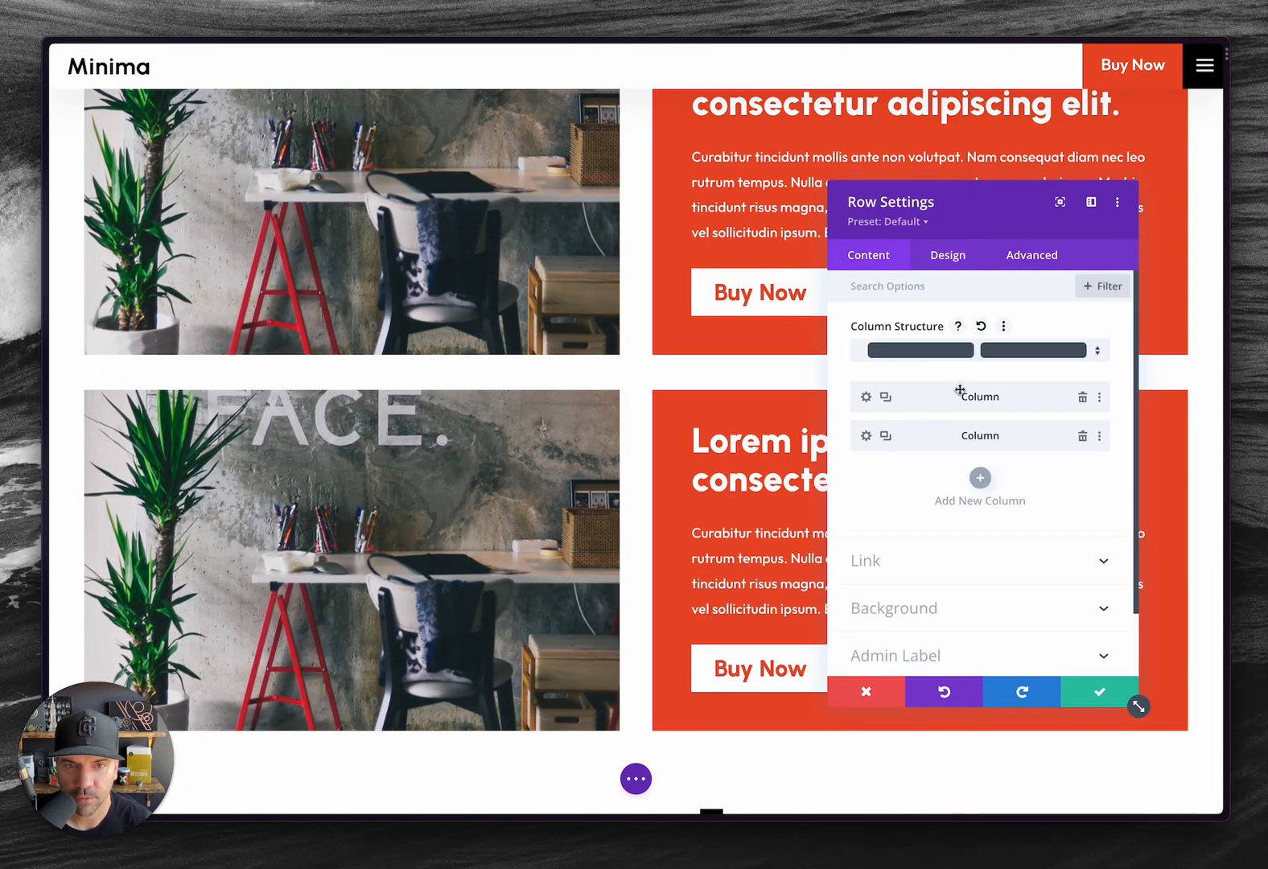
drag(957, 394, 959, 444)
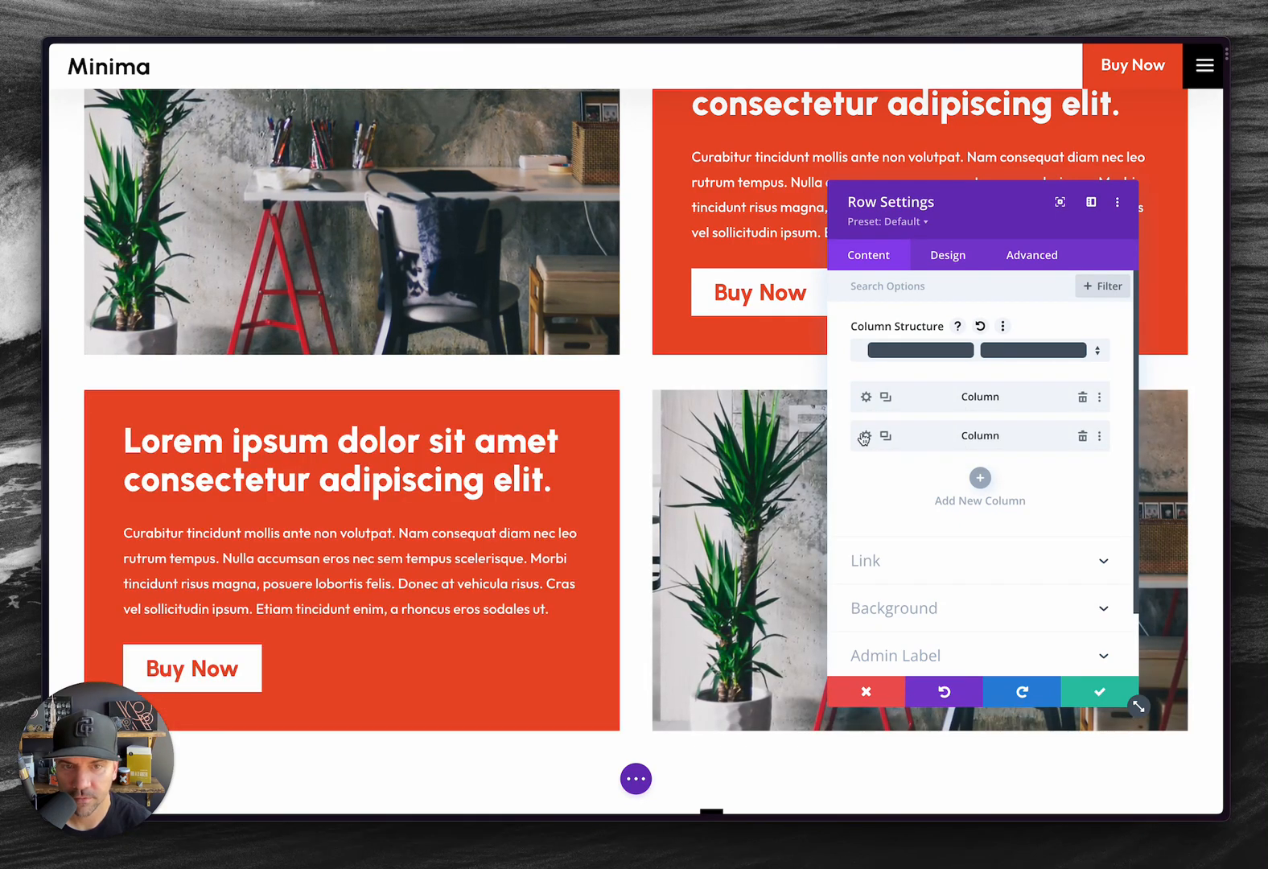
Step: Inspect the settings of the duplicated row and its image column to find the CSS class used for the Ken Burns effect
click(865, 436)
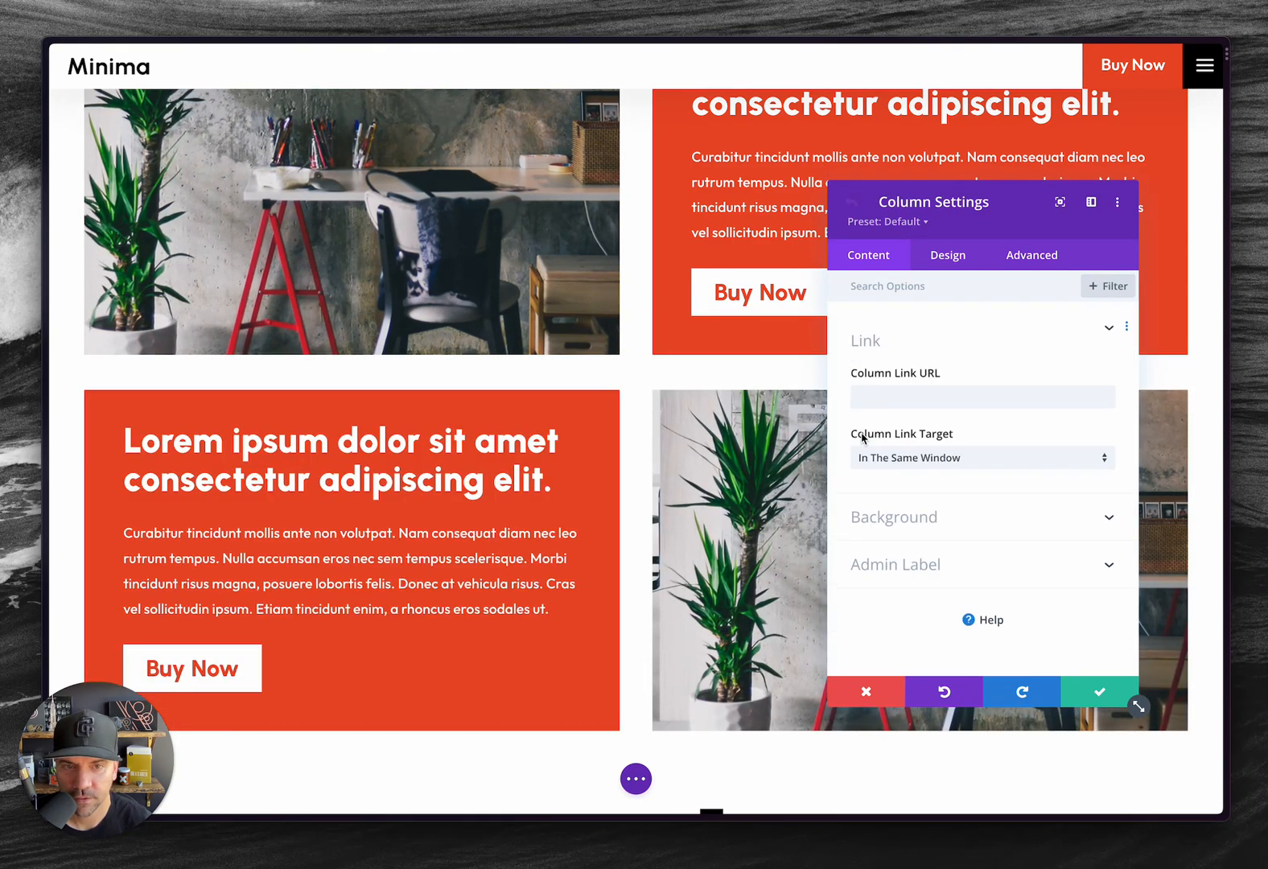
click(859, 203)
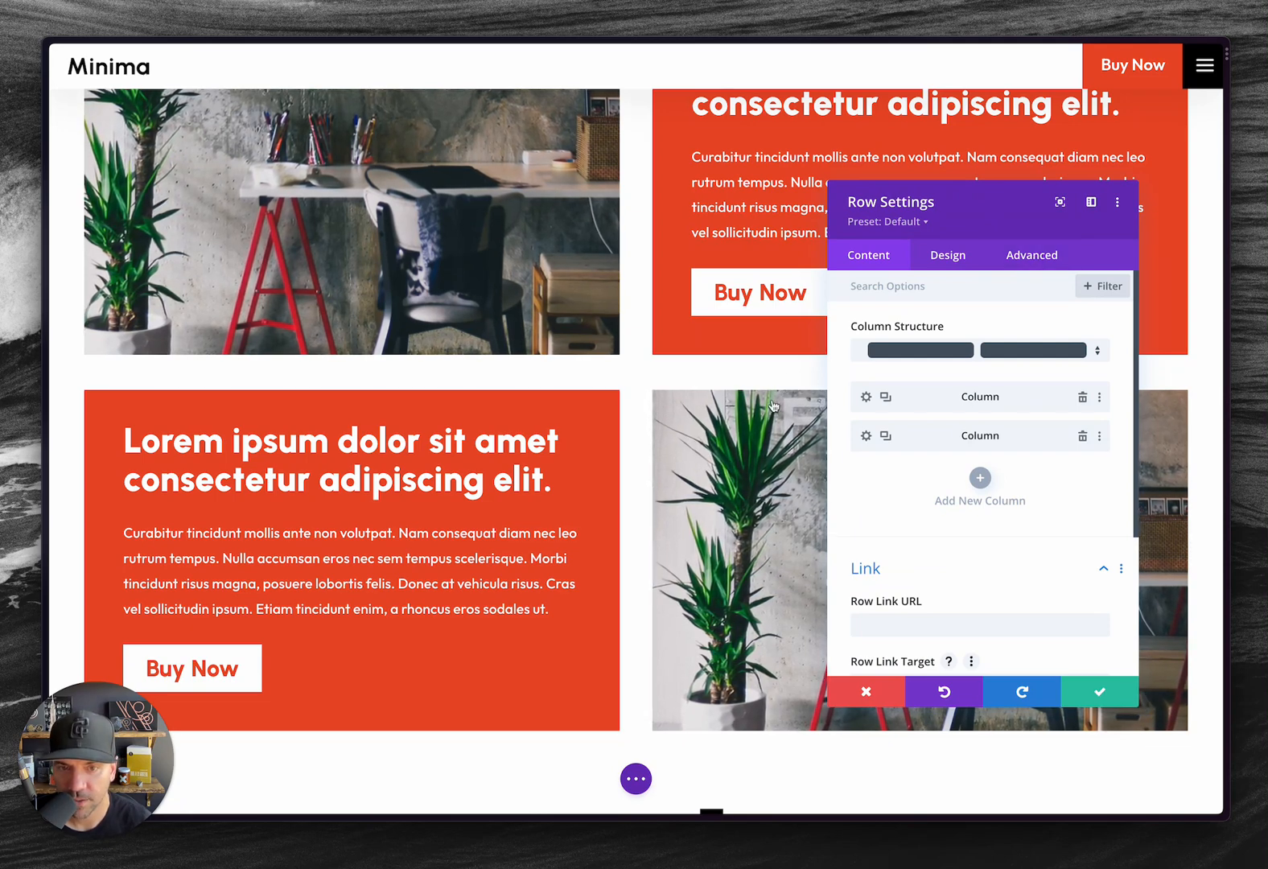
scroll(890, 585, down, 1)
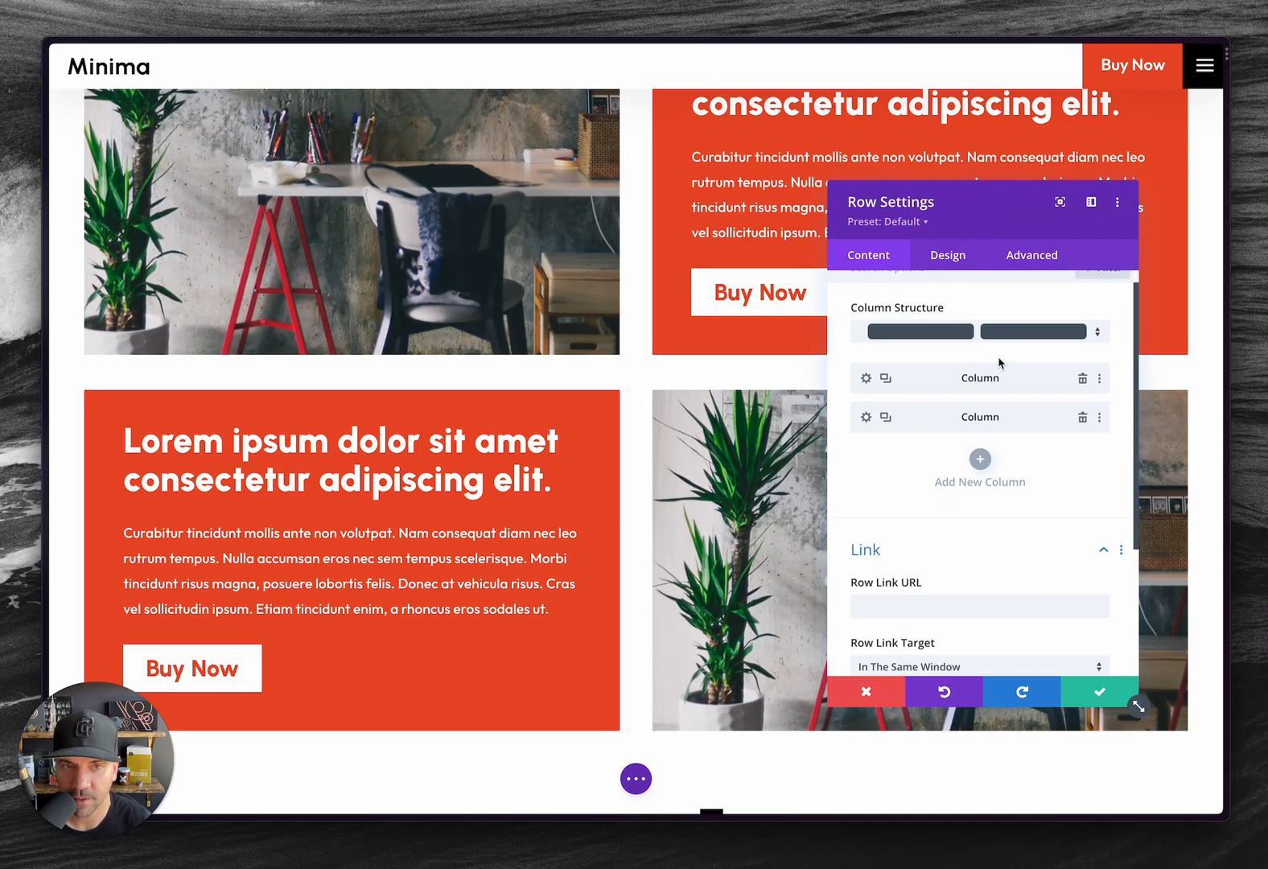
click(1029, 257)
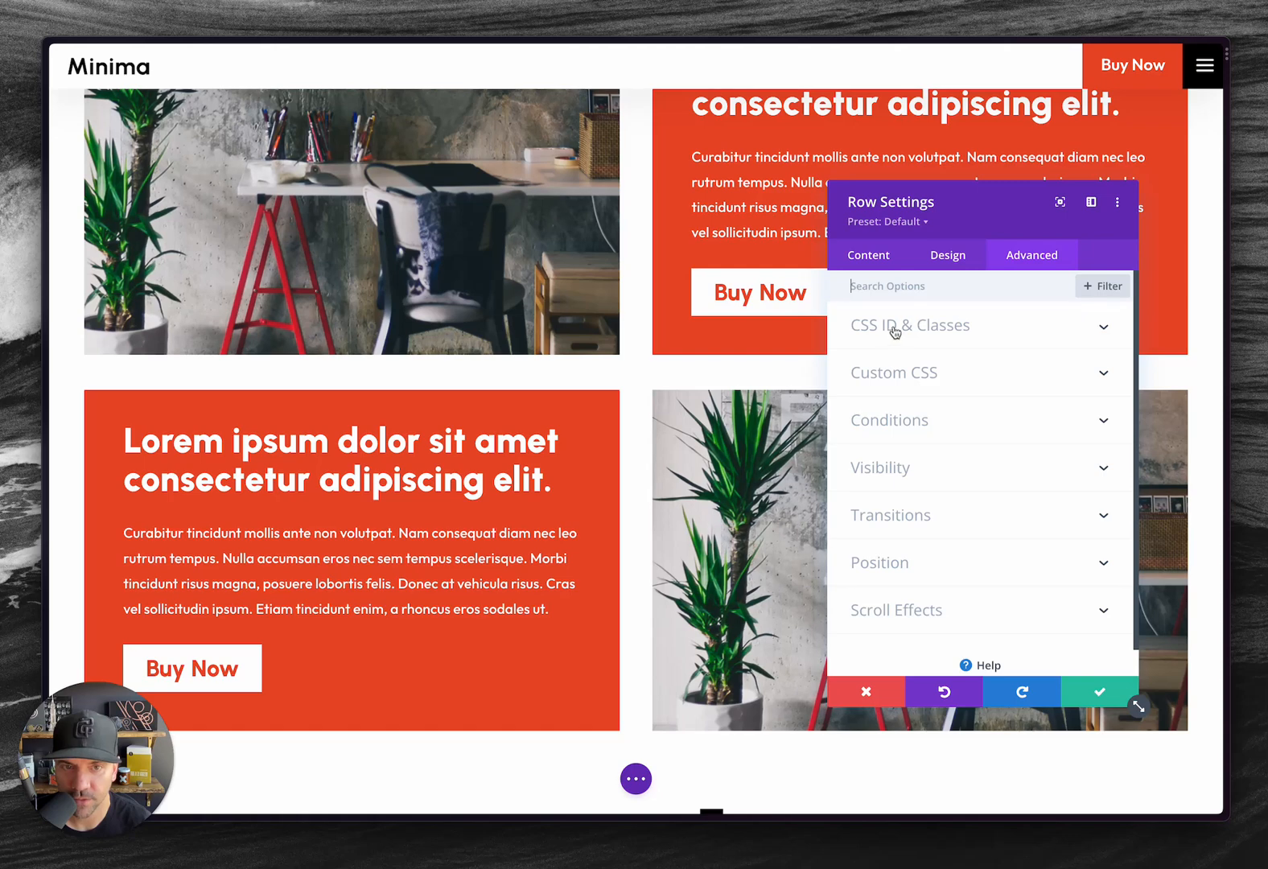
click(885, 256)
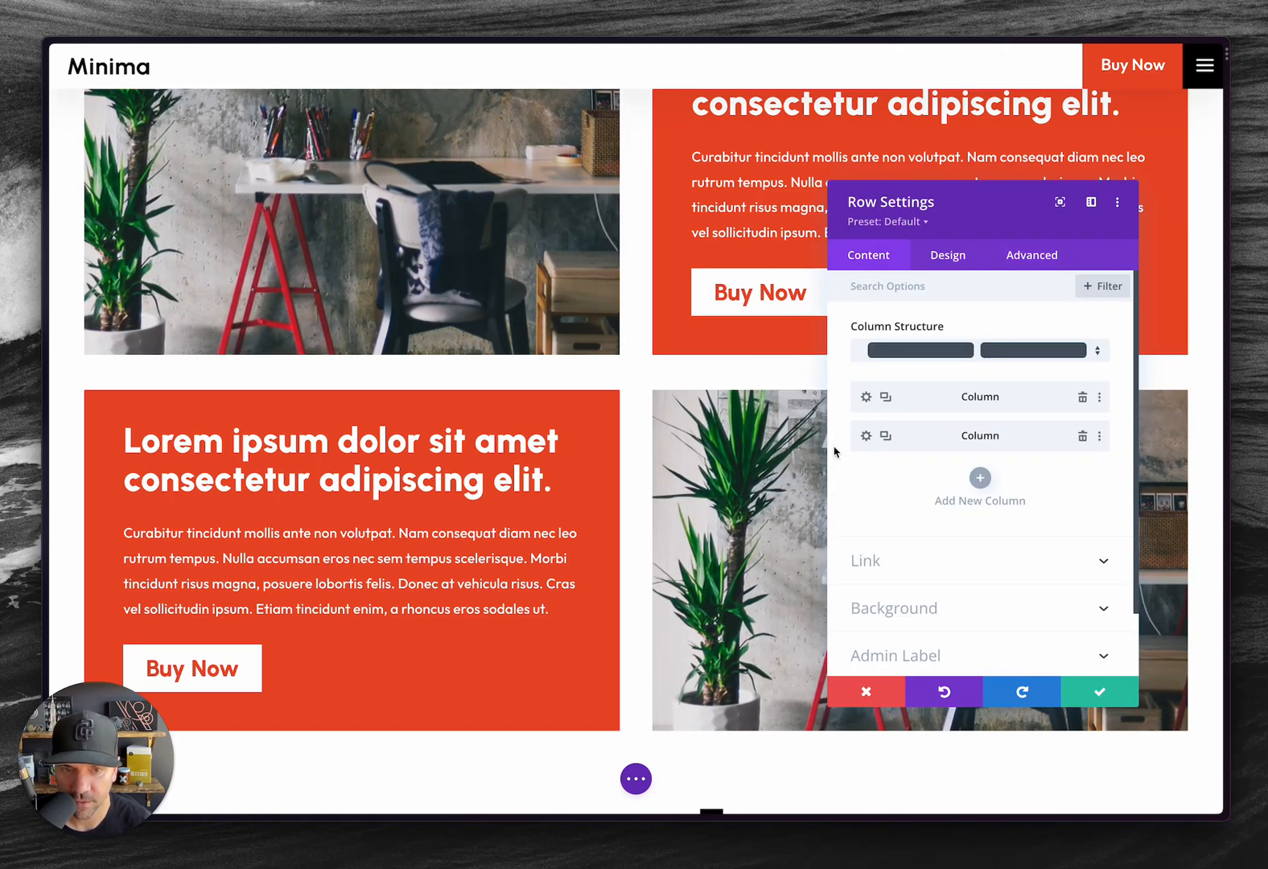
click(867, 436)
click(1029, 259)
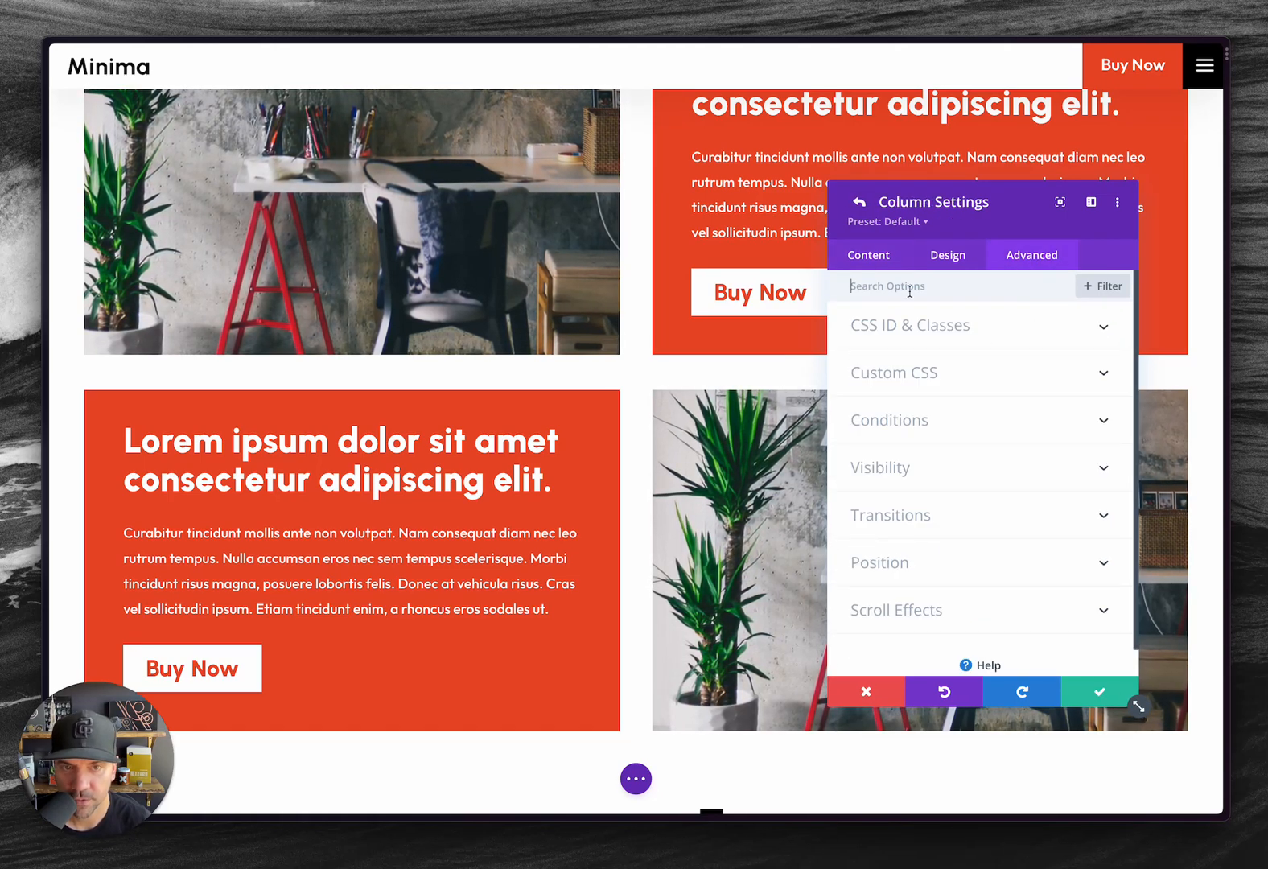
click(926, 326)
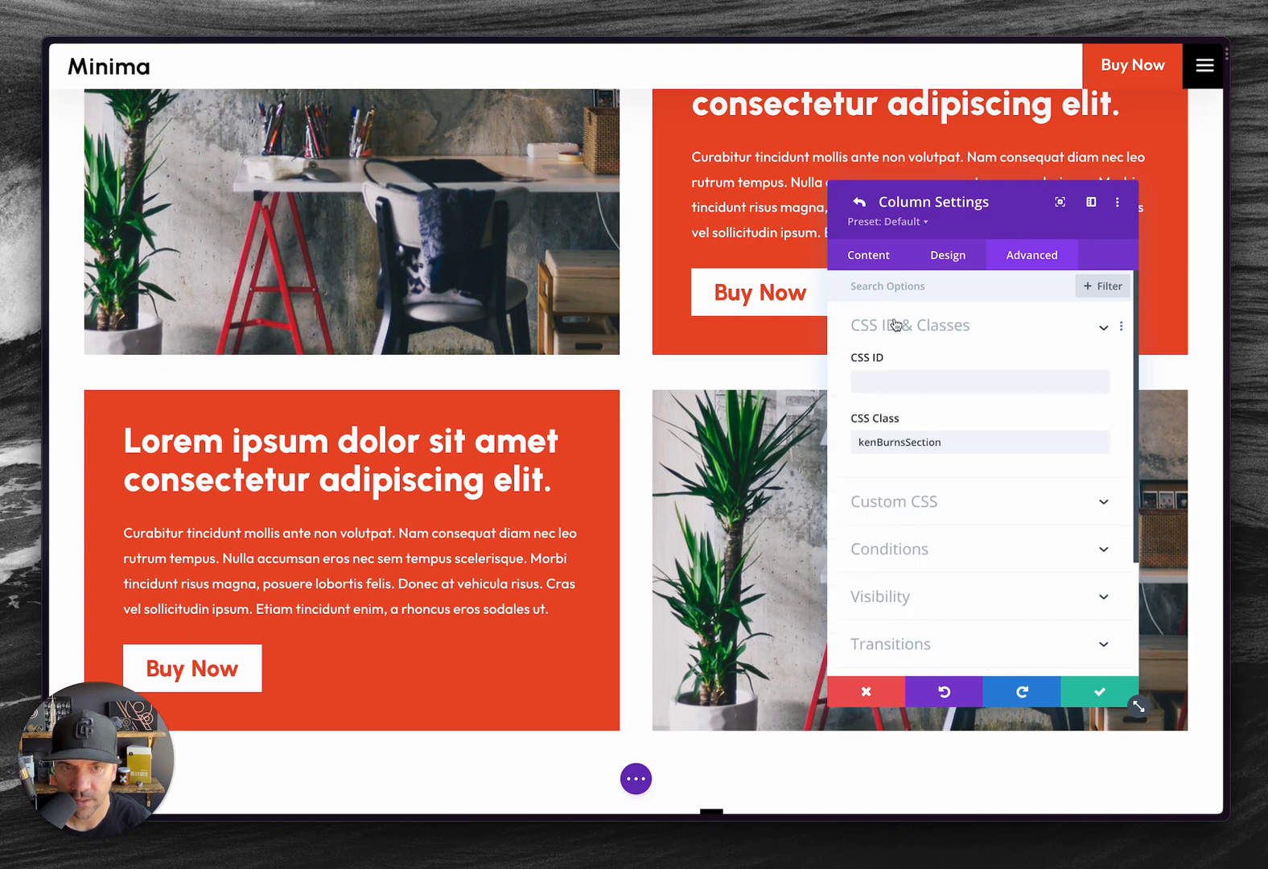
Step: Cut the kenBurnsSection CSS class from the duplicated row's image column, keeping that column in view
double_click(953, 441)
key(ctrl+c)
key(BackSpace)
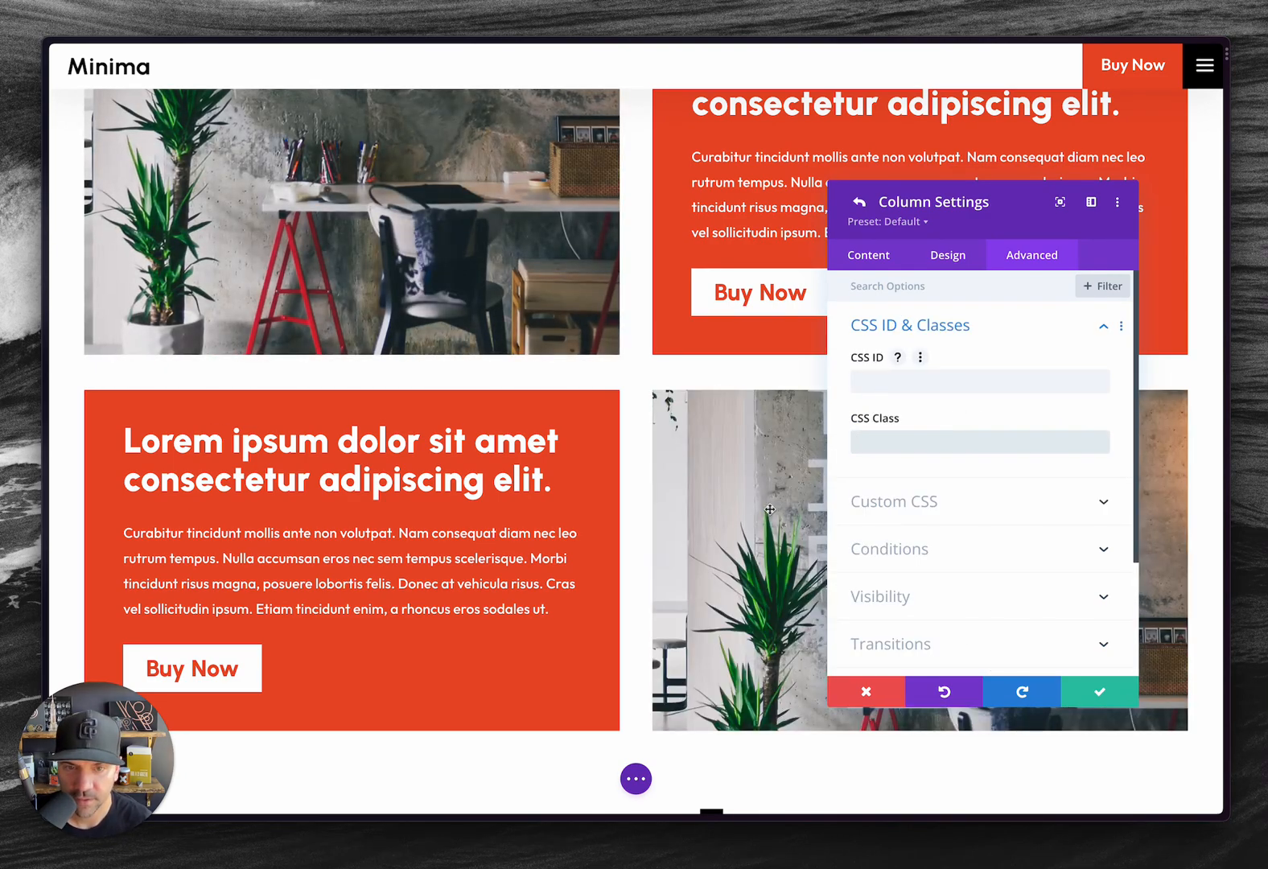
drag(1017, 195, 529, 223)
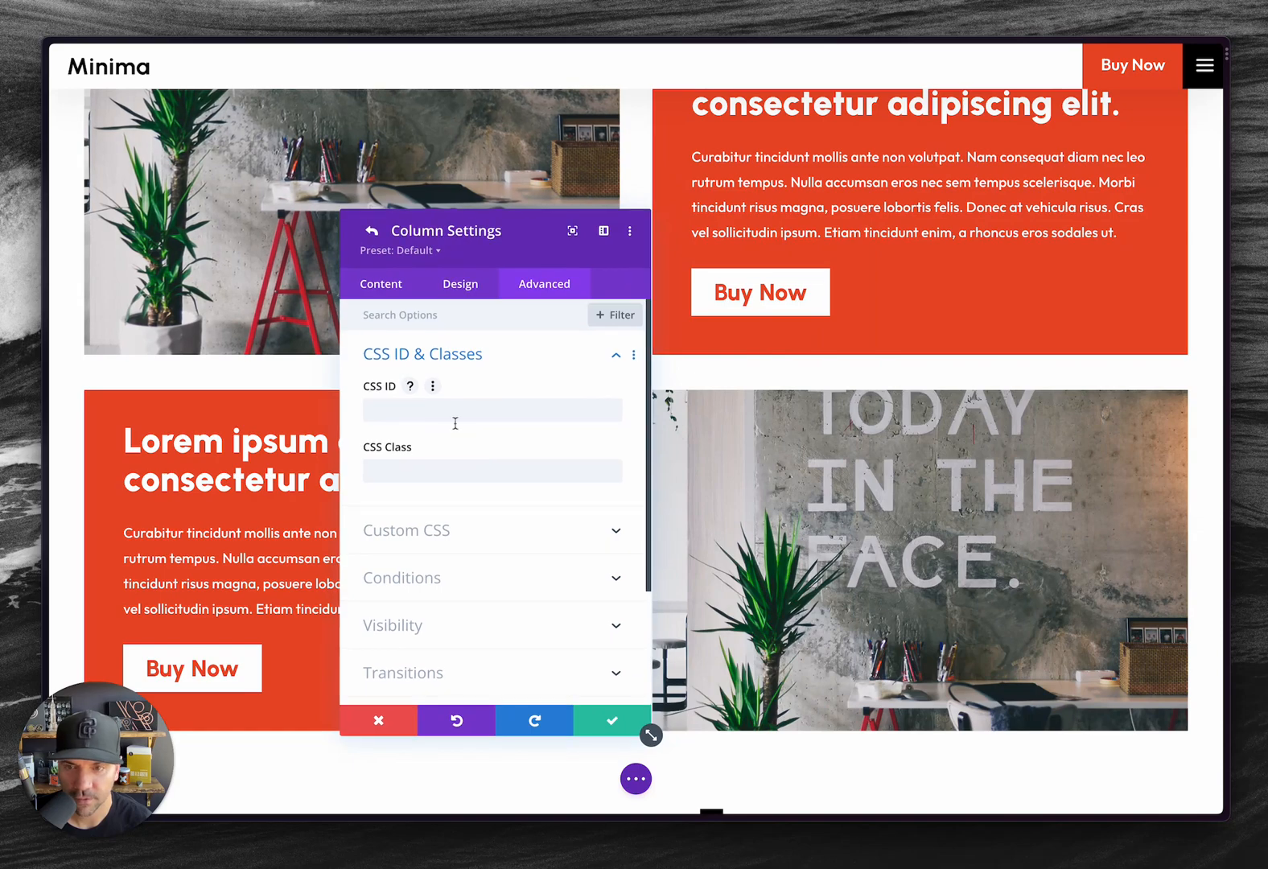
Step: Replace the duplicated row's image column background with the photo of hands playing a synthesizer from the media library
click(394, 287)
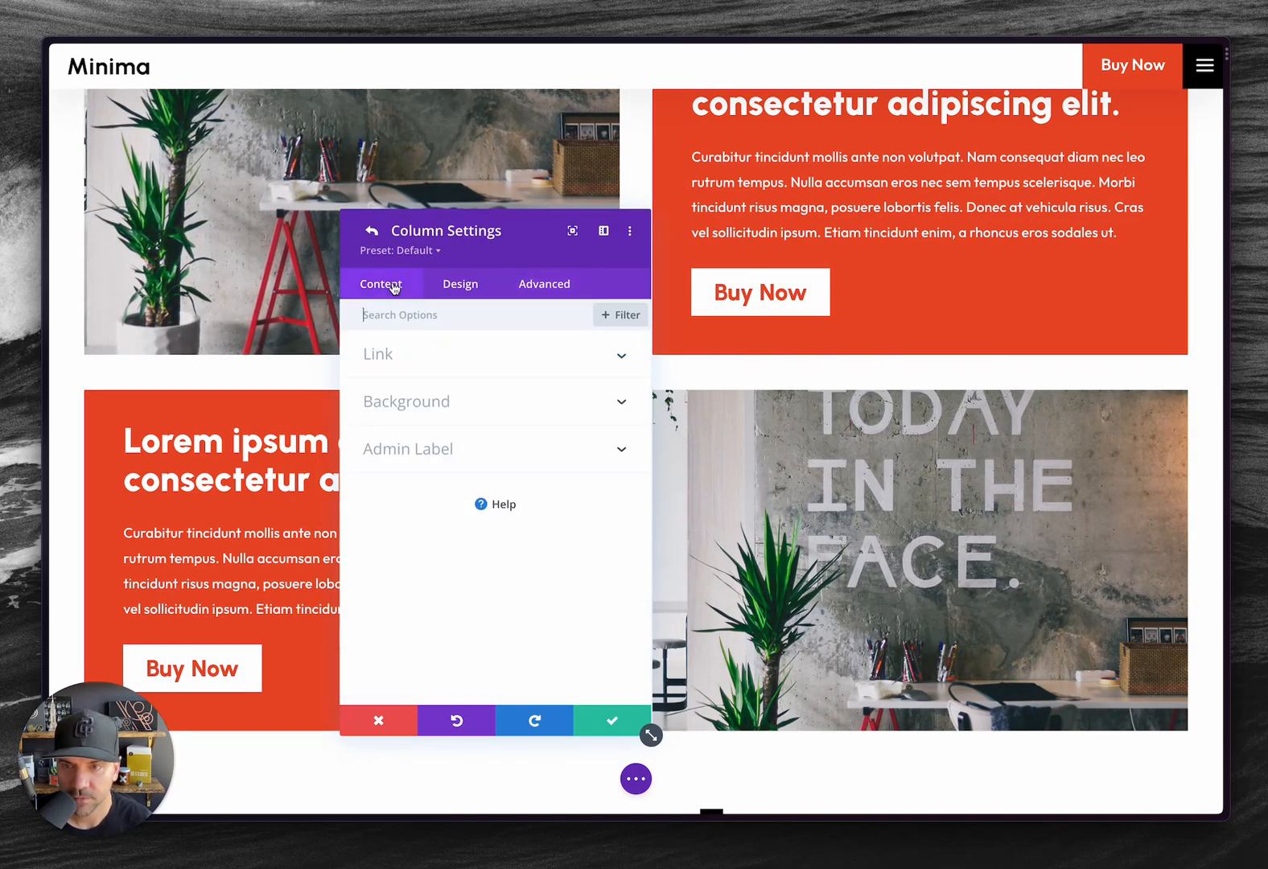
click(417, 402)
click(471, 383)
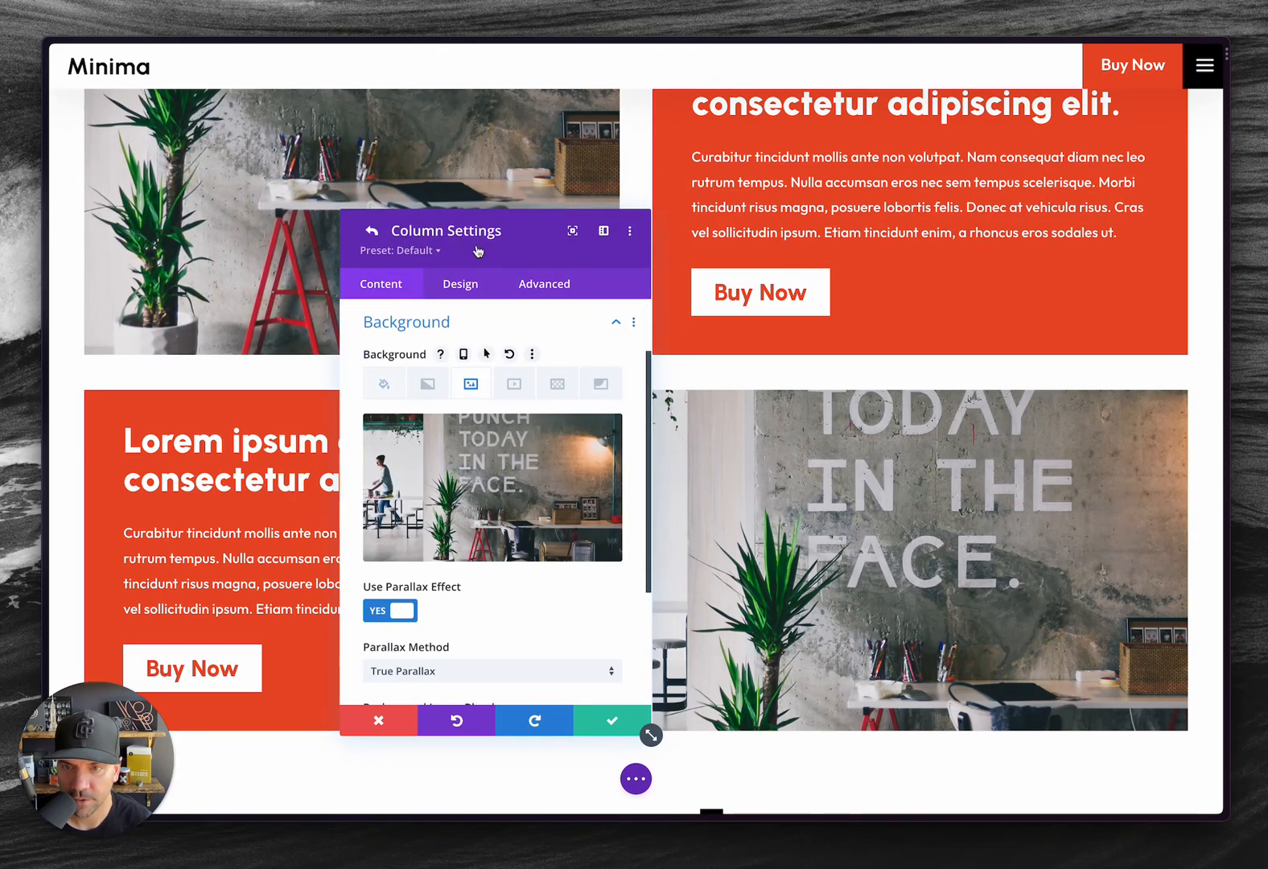
click(472, 487)
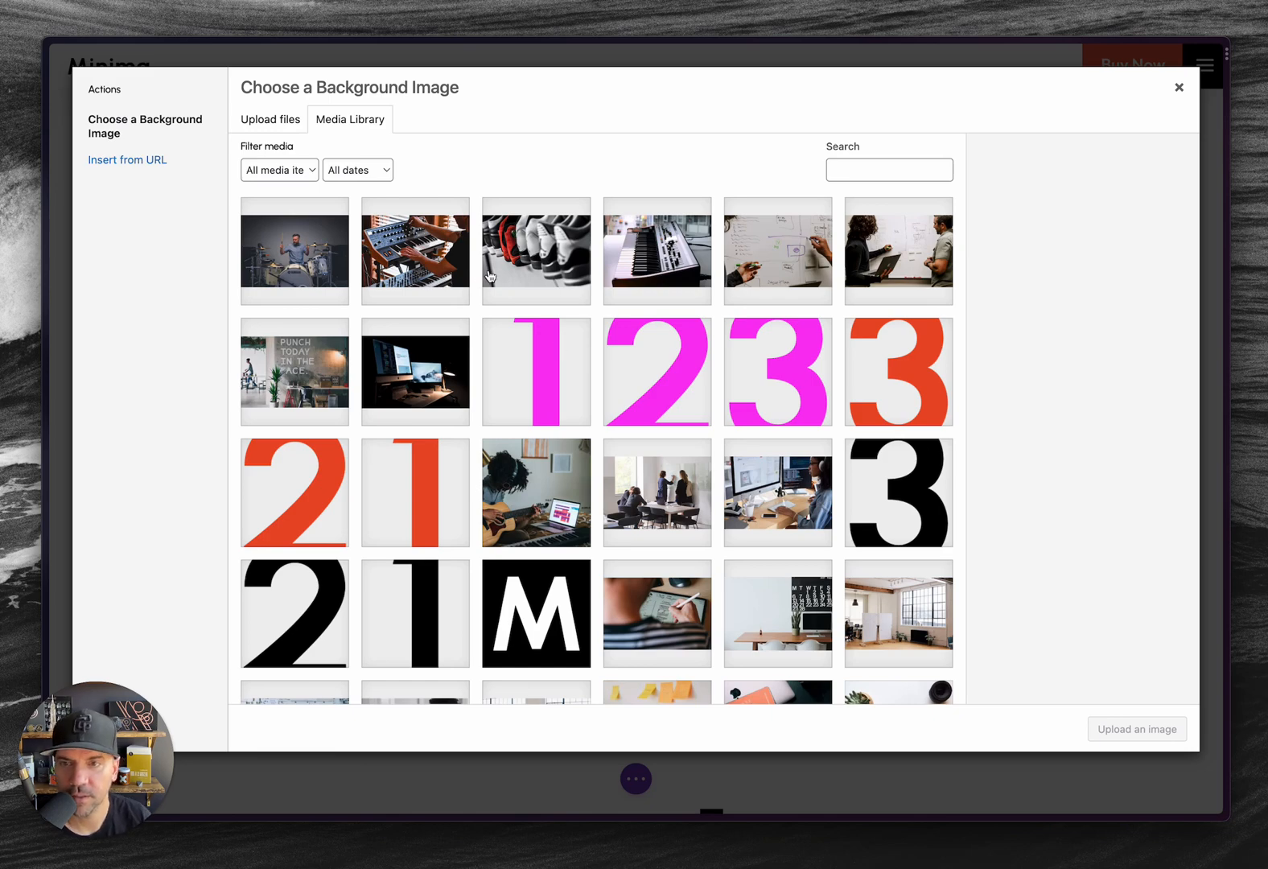
click(417, 265)
click(1137, 729)
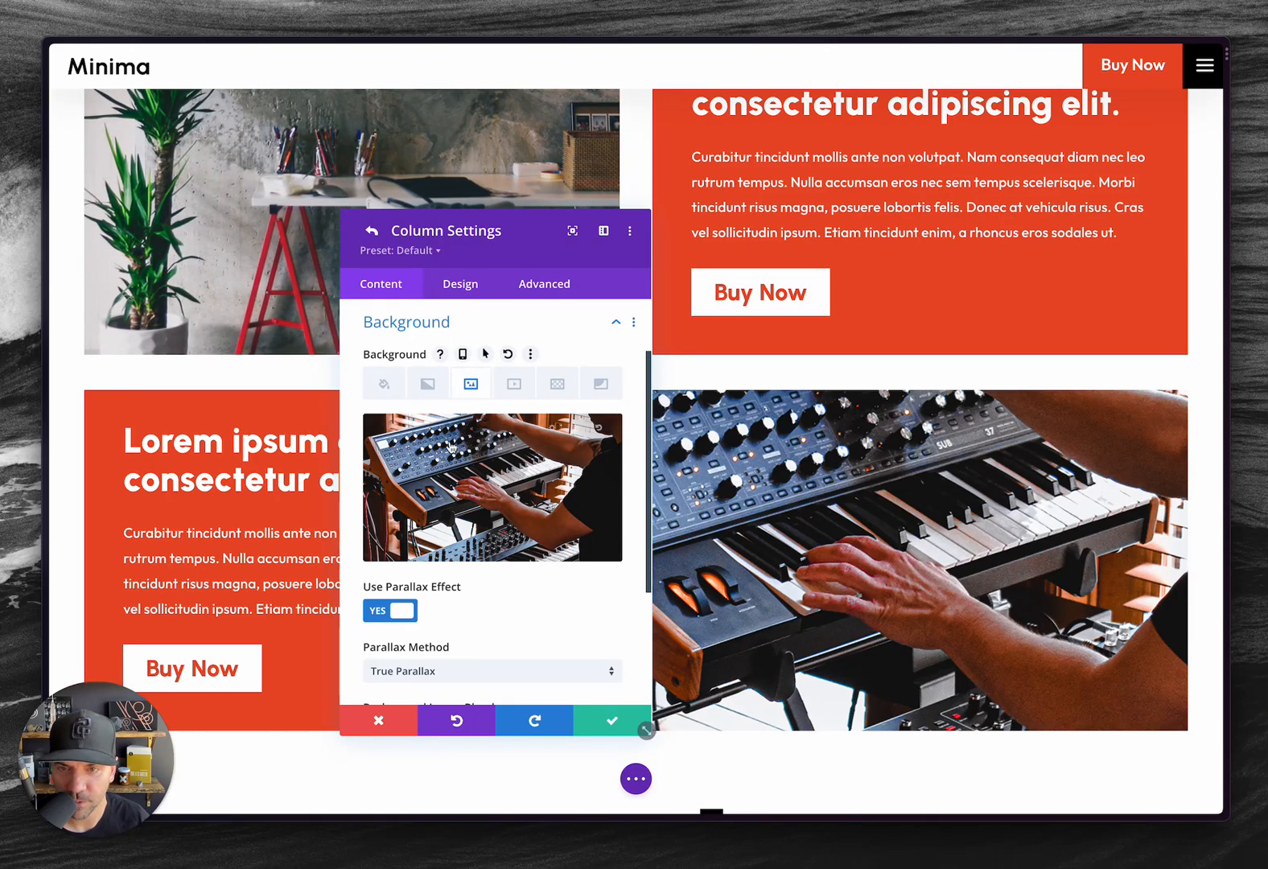
Step: Set the CSS class of the duplicated row's image column to kenBurnsSection and save the column and row settings
click(541, 284)
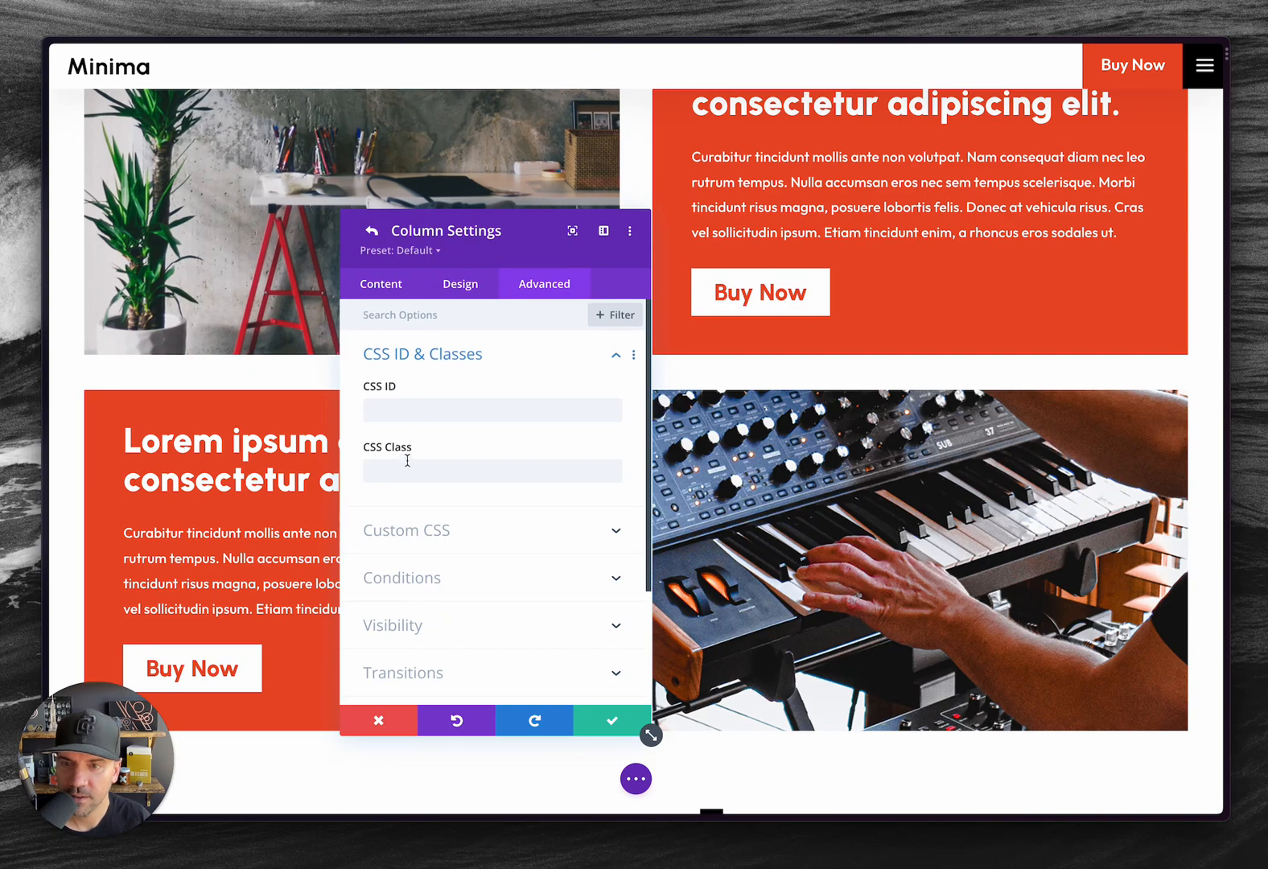
click(407, 469)
key(ctrl+v)
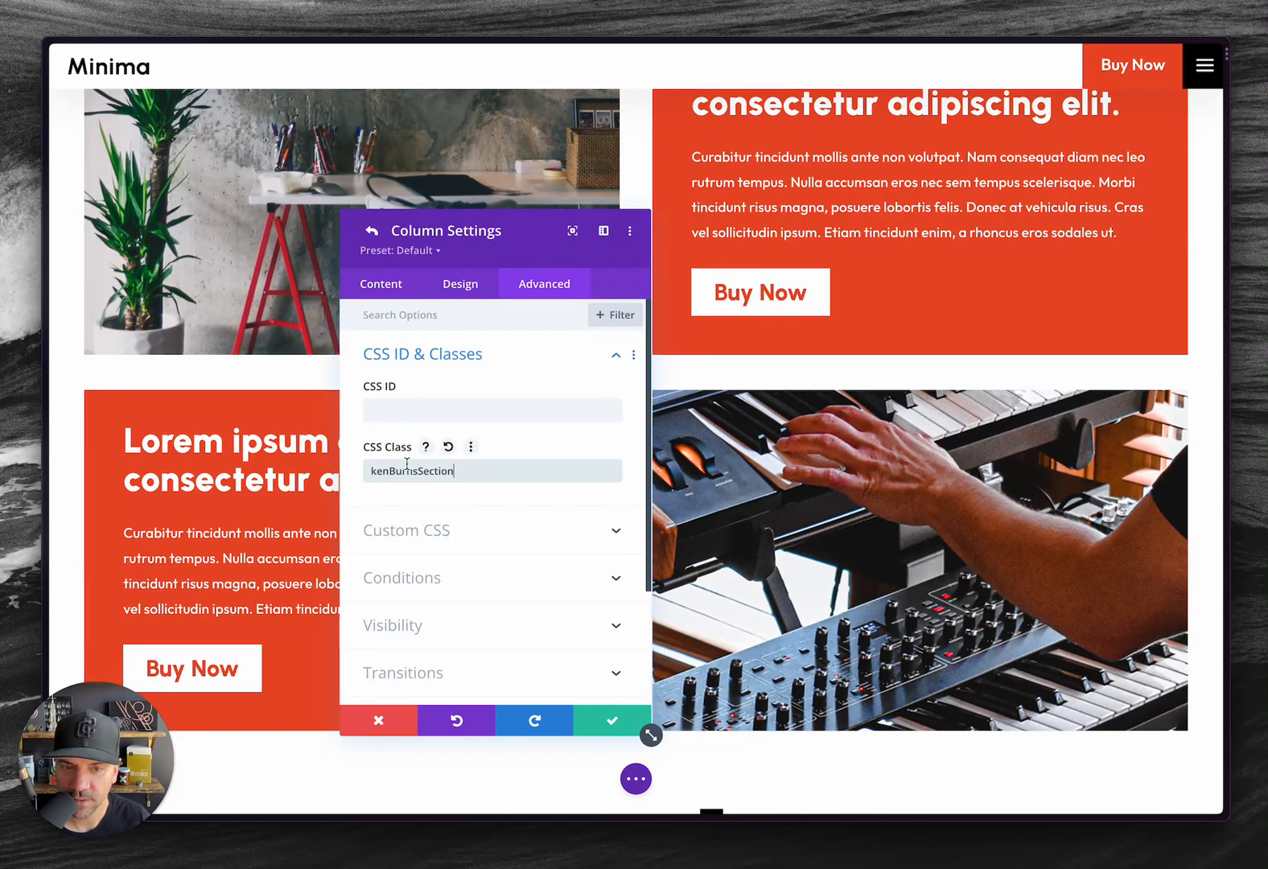
click(599, 714)
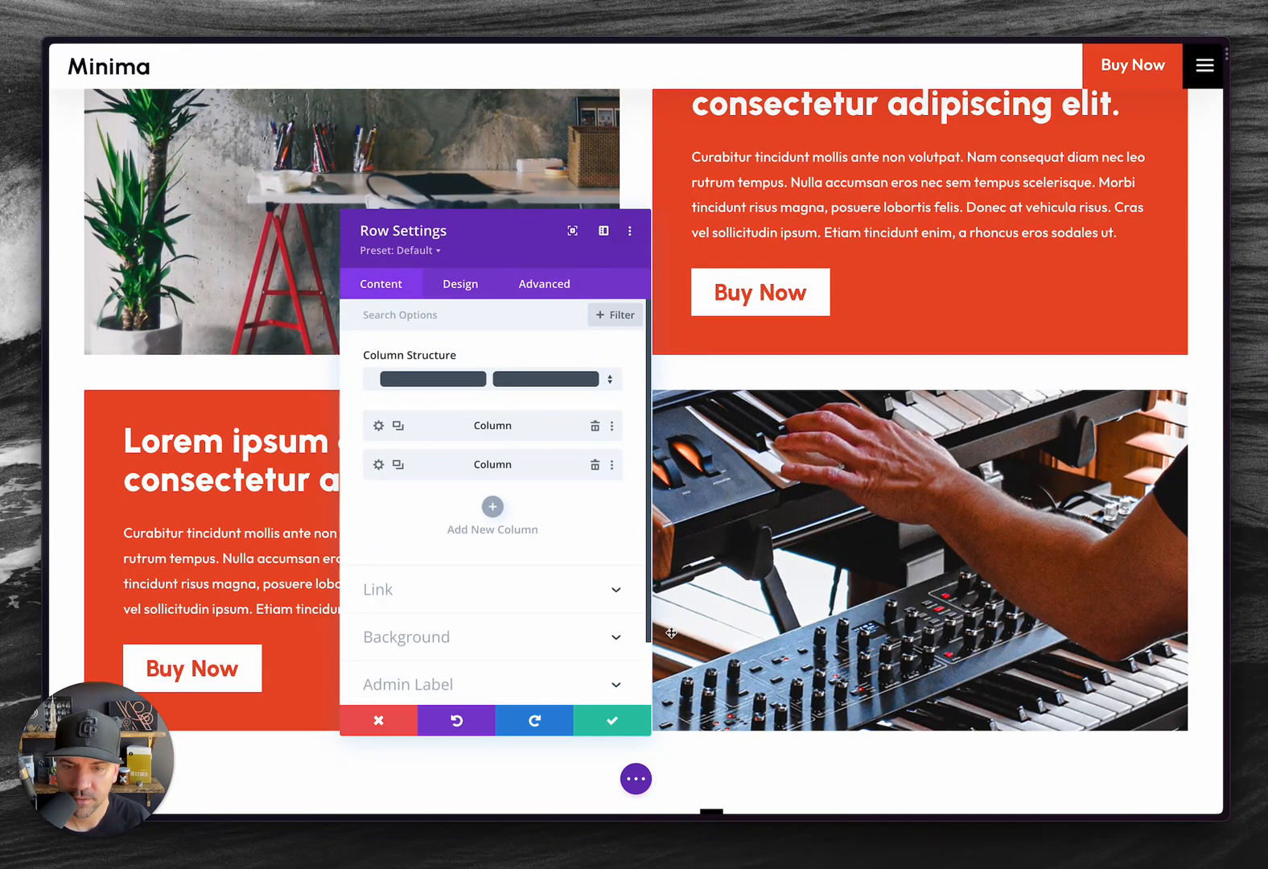
click(612, 718)
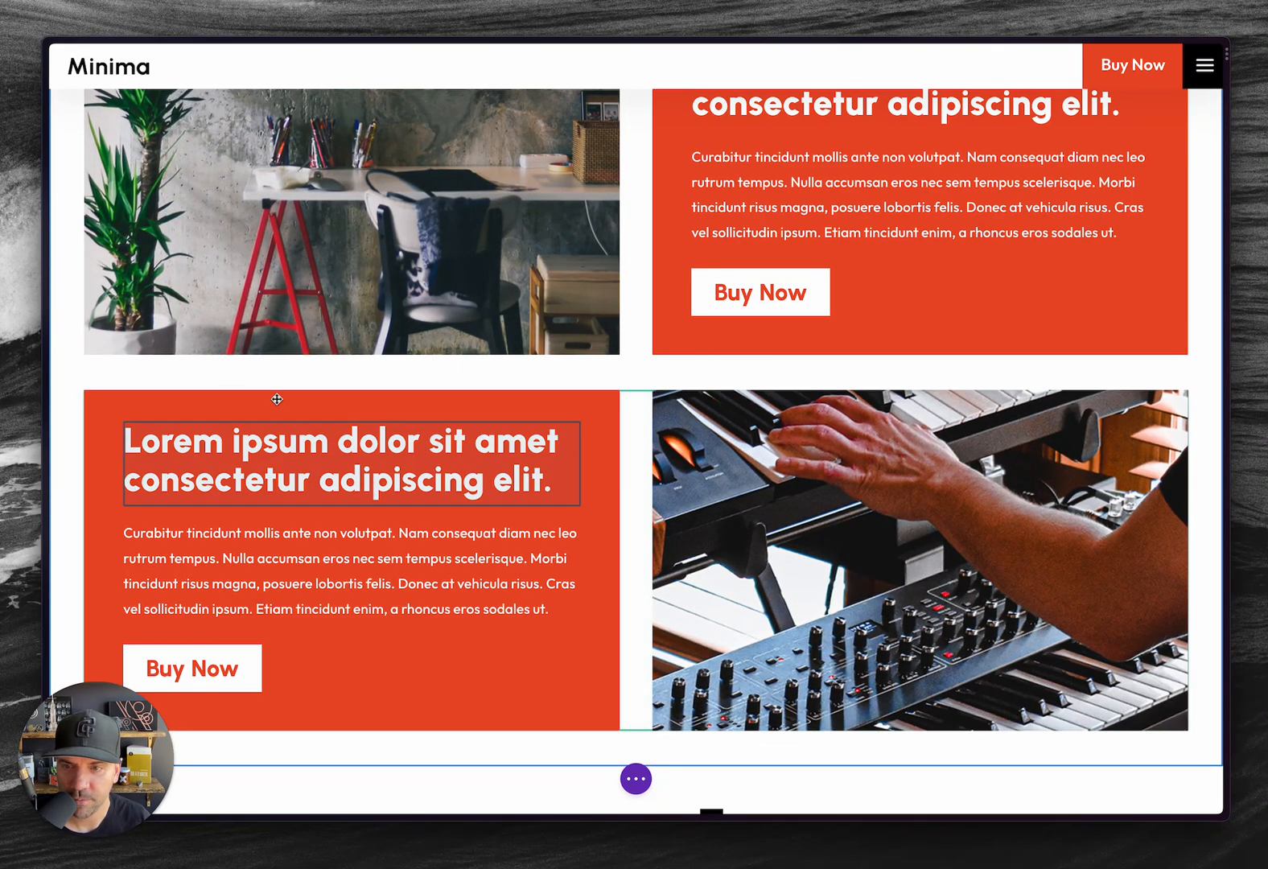
Step: Change the background image of the duplicated row's second column to drumset.jpg from the media library
mouse_move(142, 405)
click(125, 377)
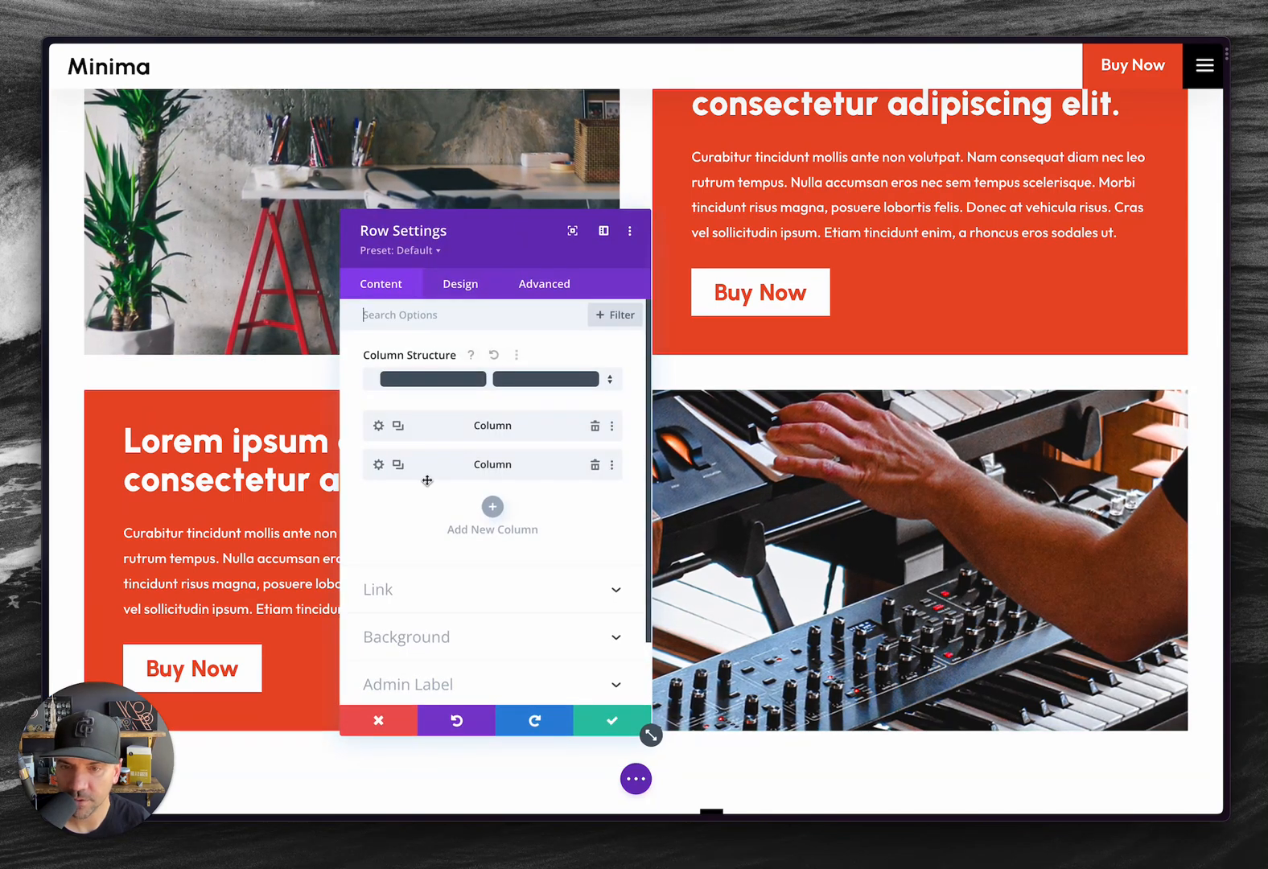
click(379, 465)
click(436, 531)
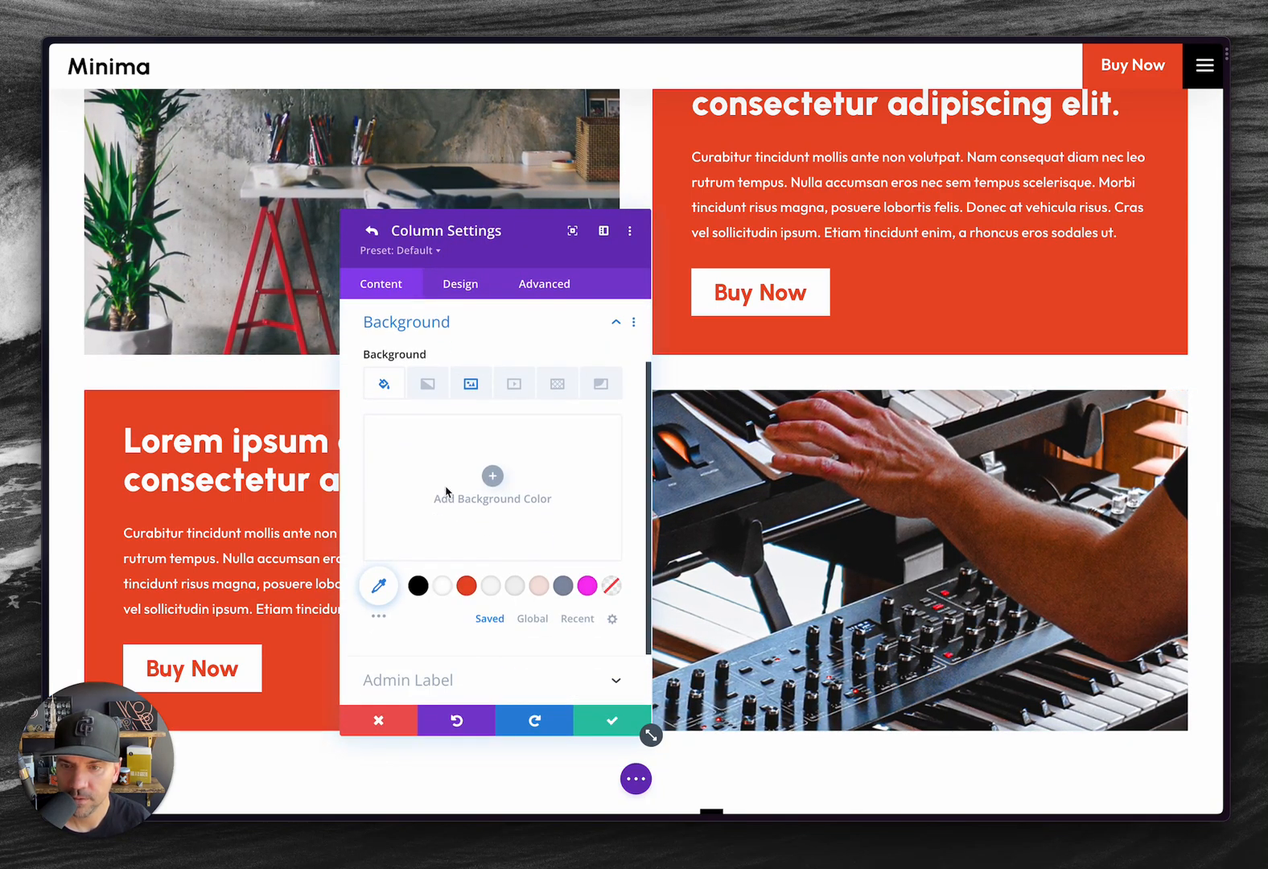
click(470, 401)
click(463, 476)
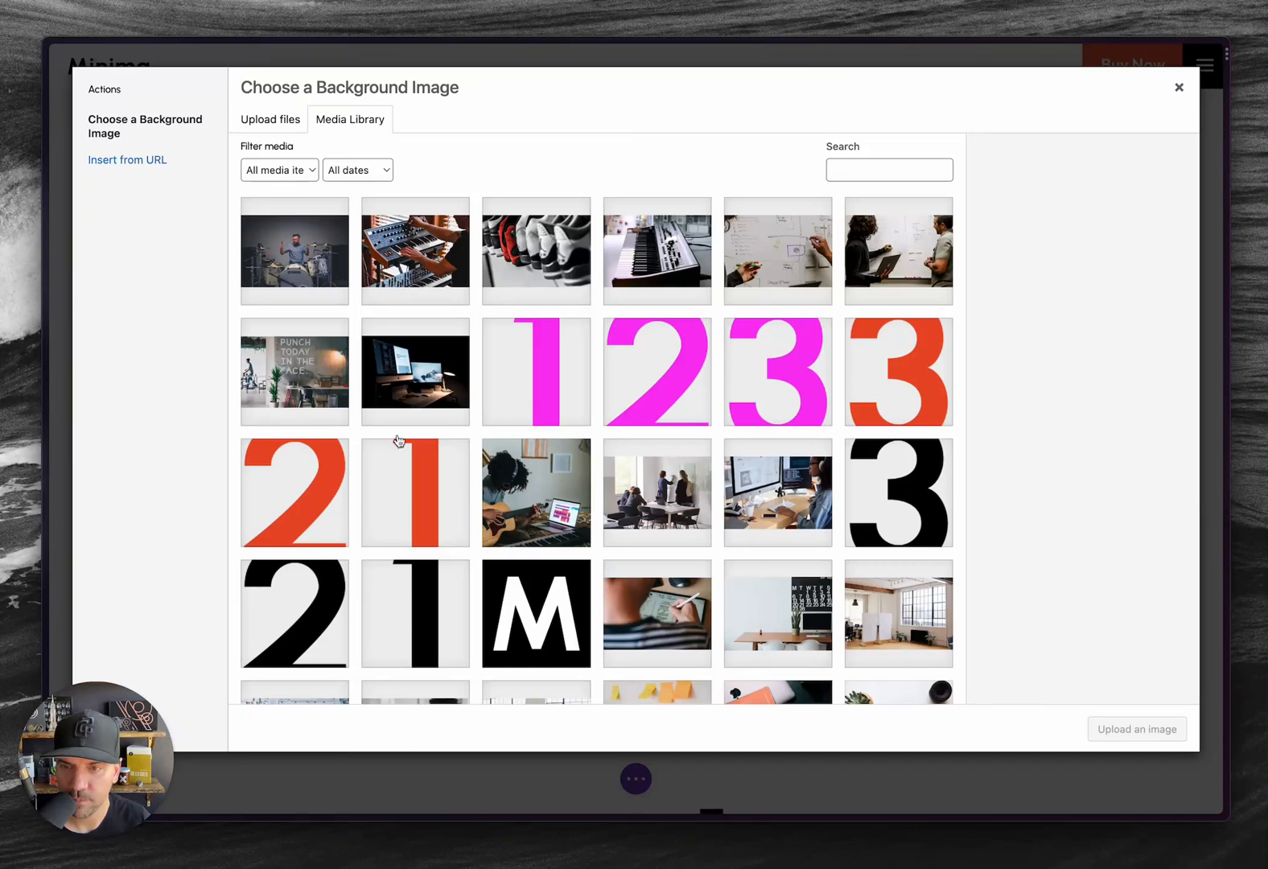
click(313, 266)
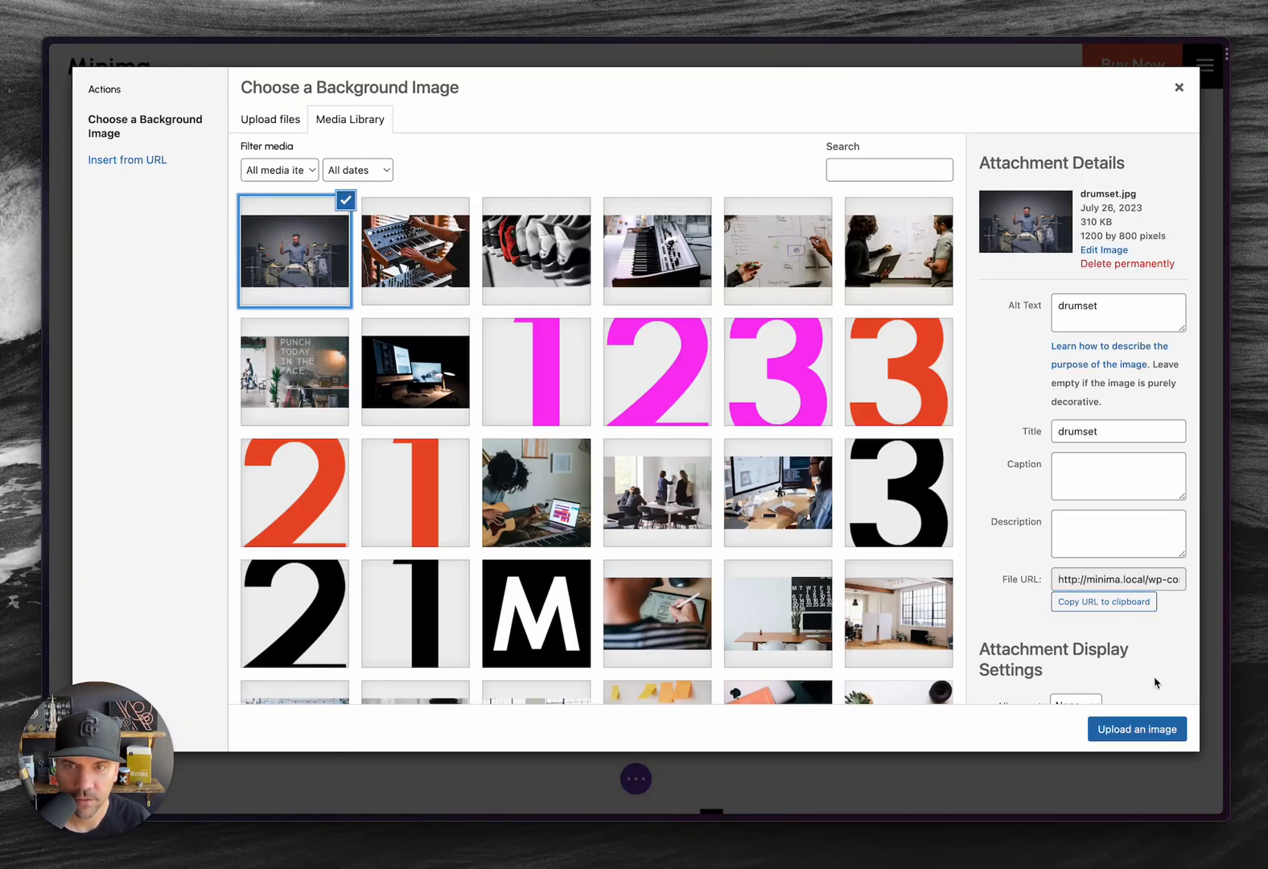
click(1135, 729)
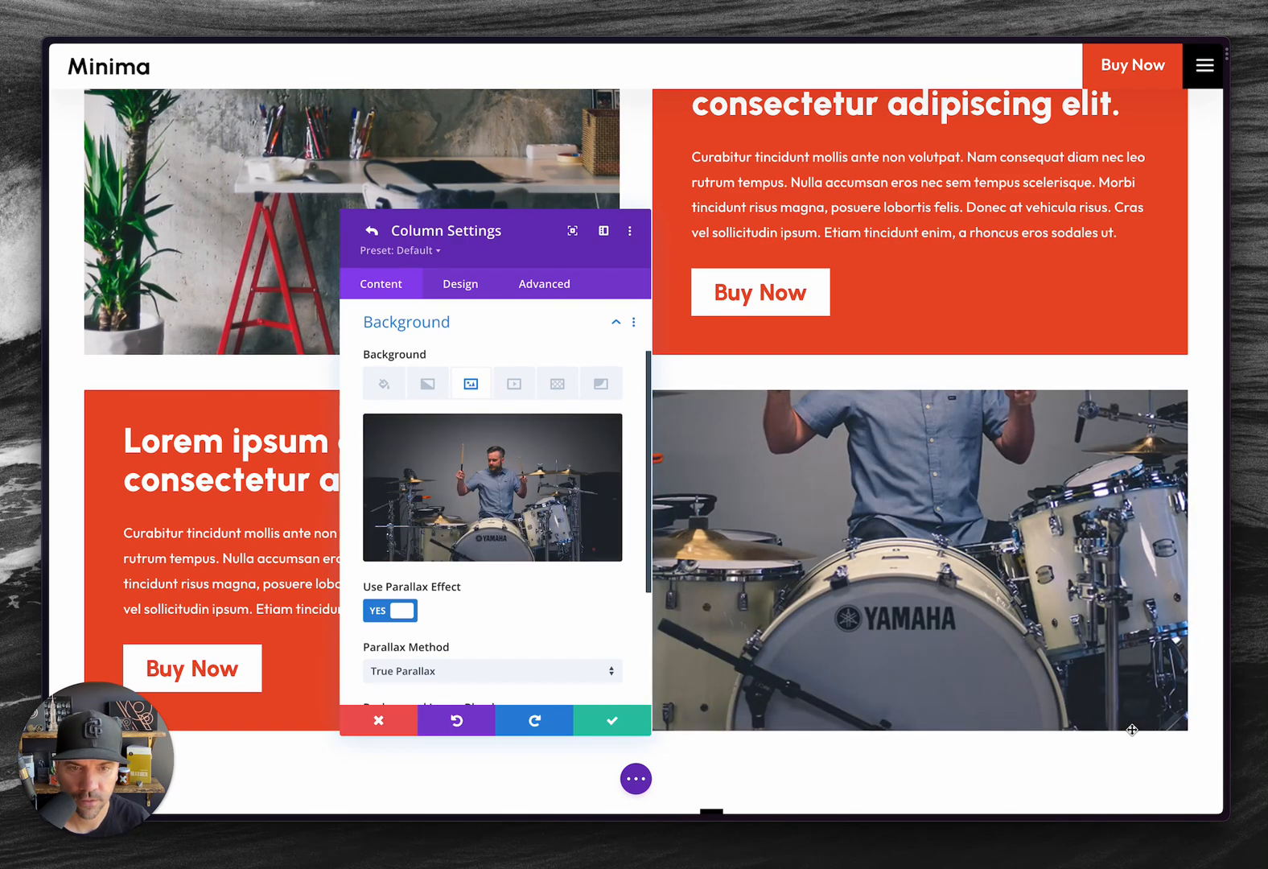
Step: Set the drum image column's parallax method to CSS and save the column and row settings
scroll(427, 564, down, 2)
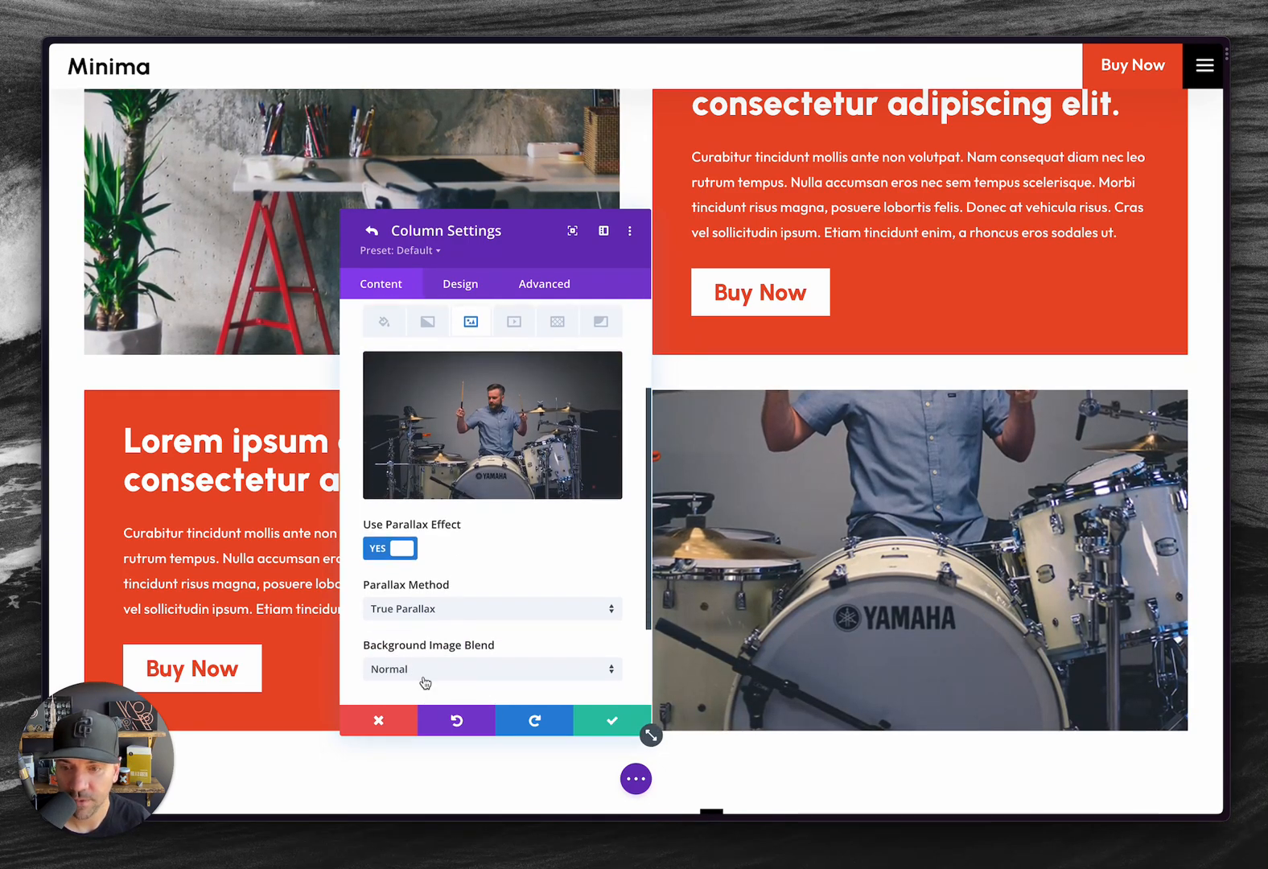
click(424, 607)
click(416, 651)
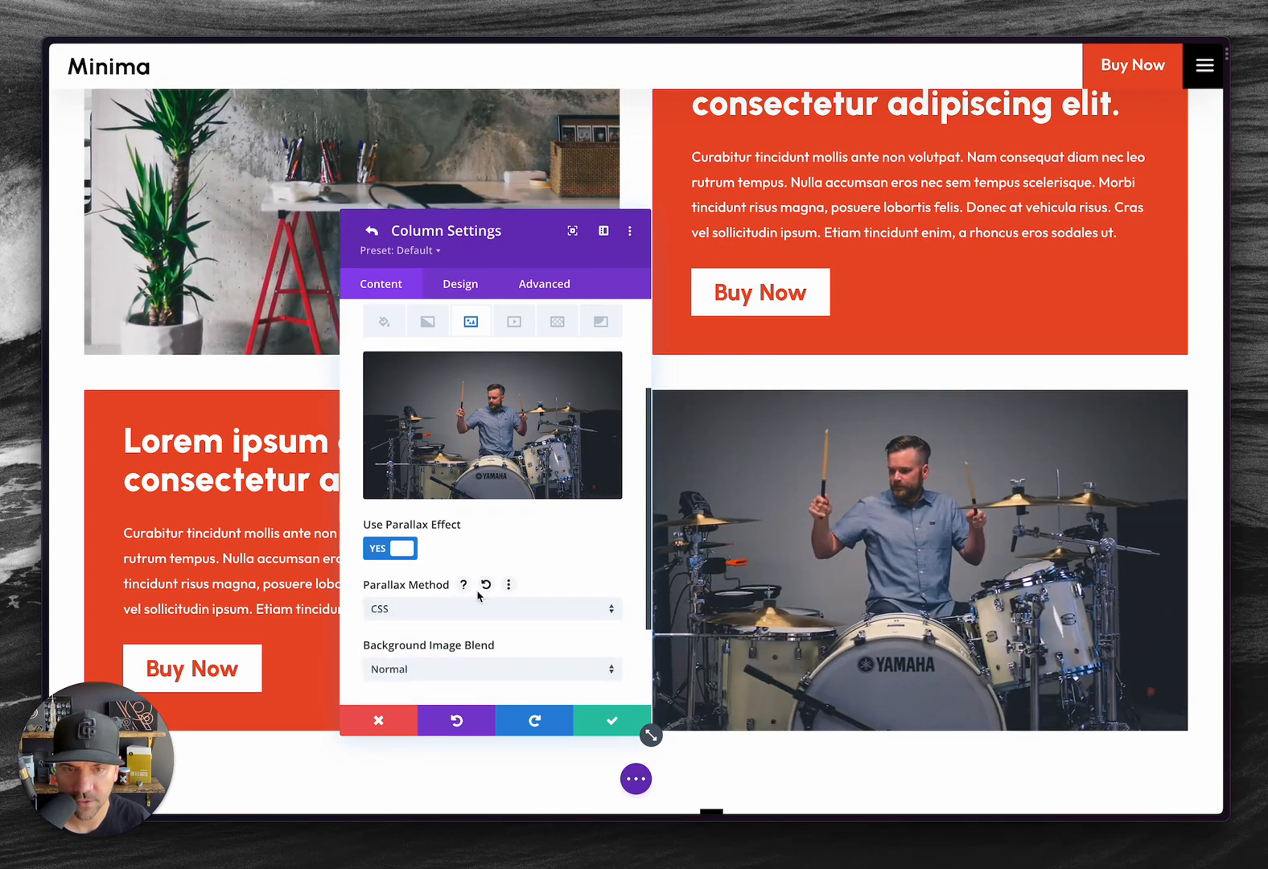
click(611, 720)
click(615, 720)
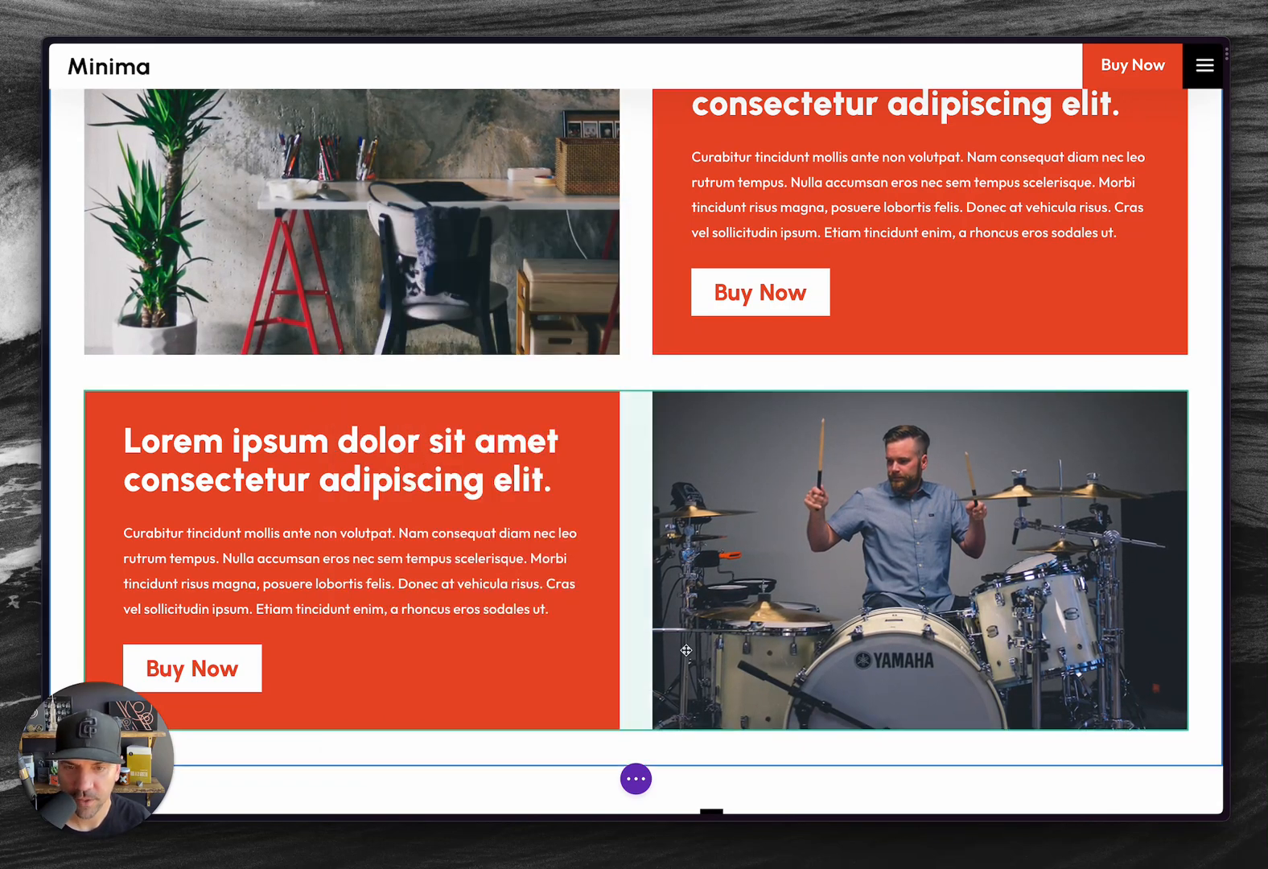
Step: Save the page, then reload the live Contact page and view both image rows
key(ctrl+s)
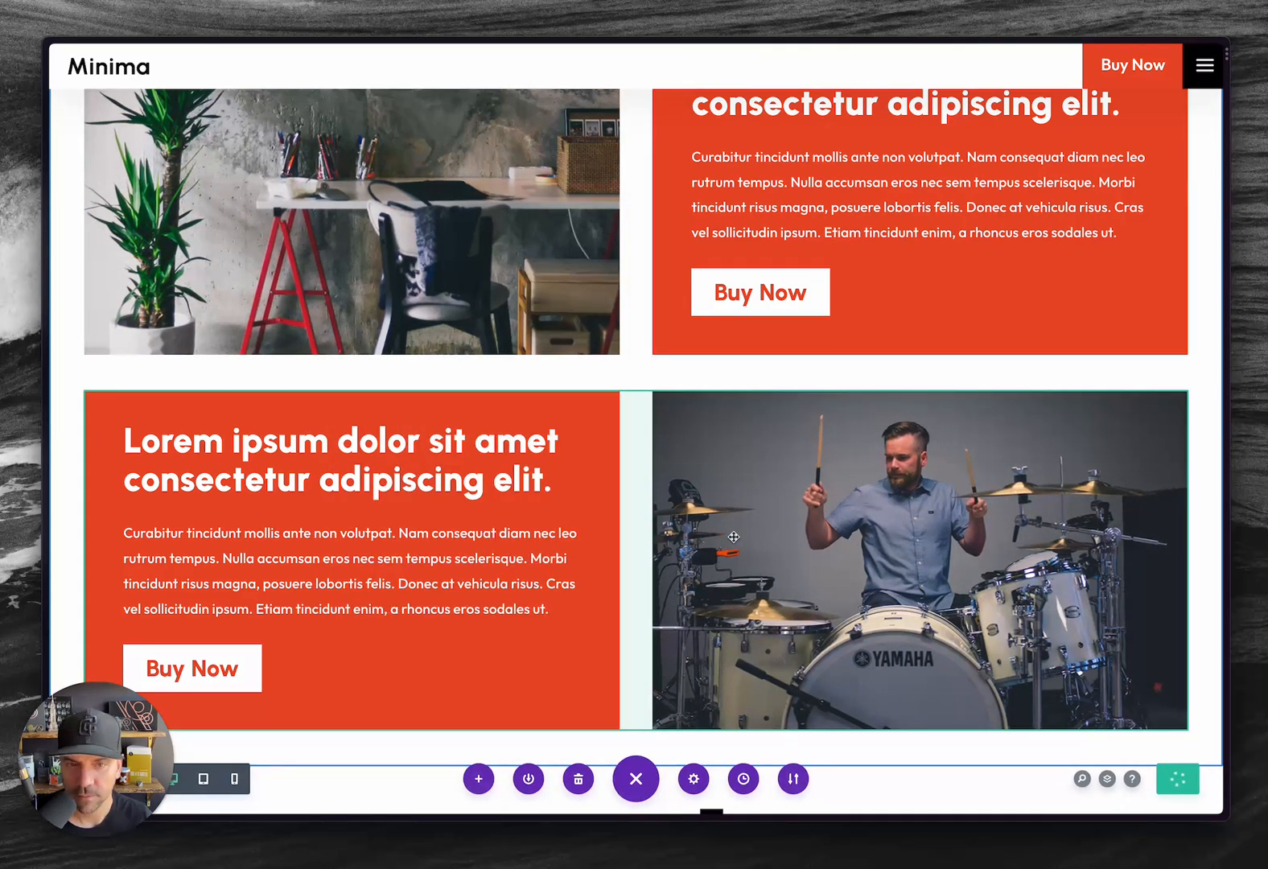
key(alt+Tab)
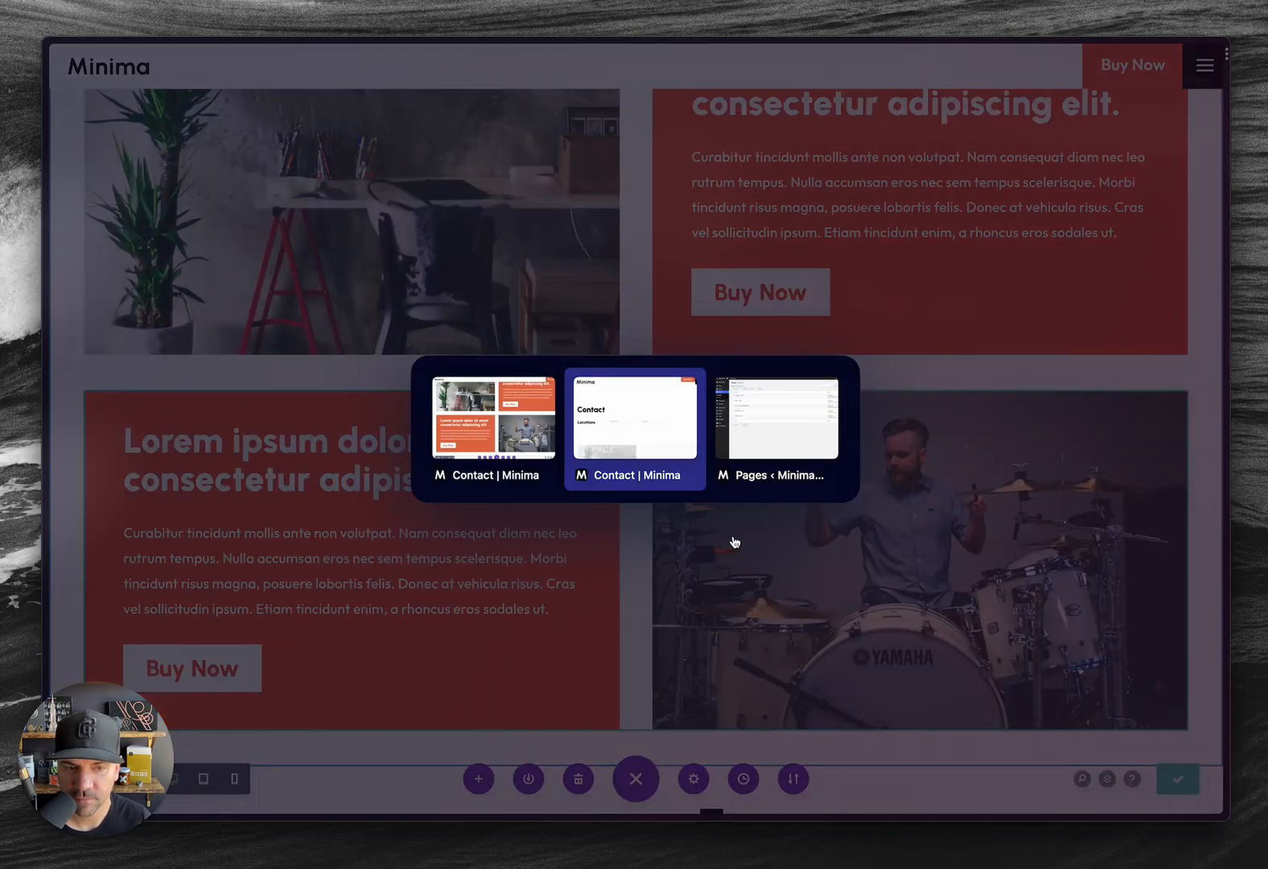
key(ctrl+r)
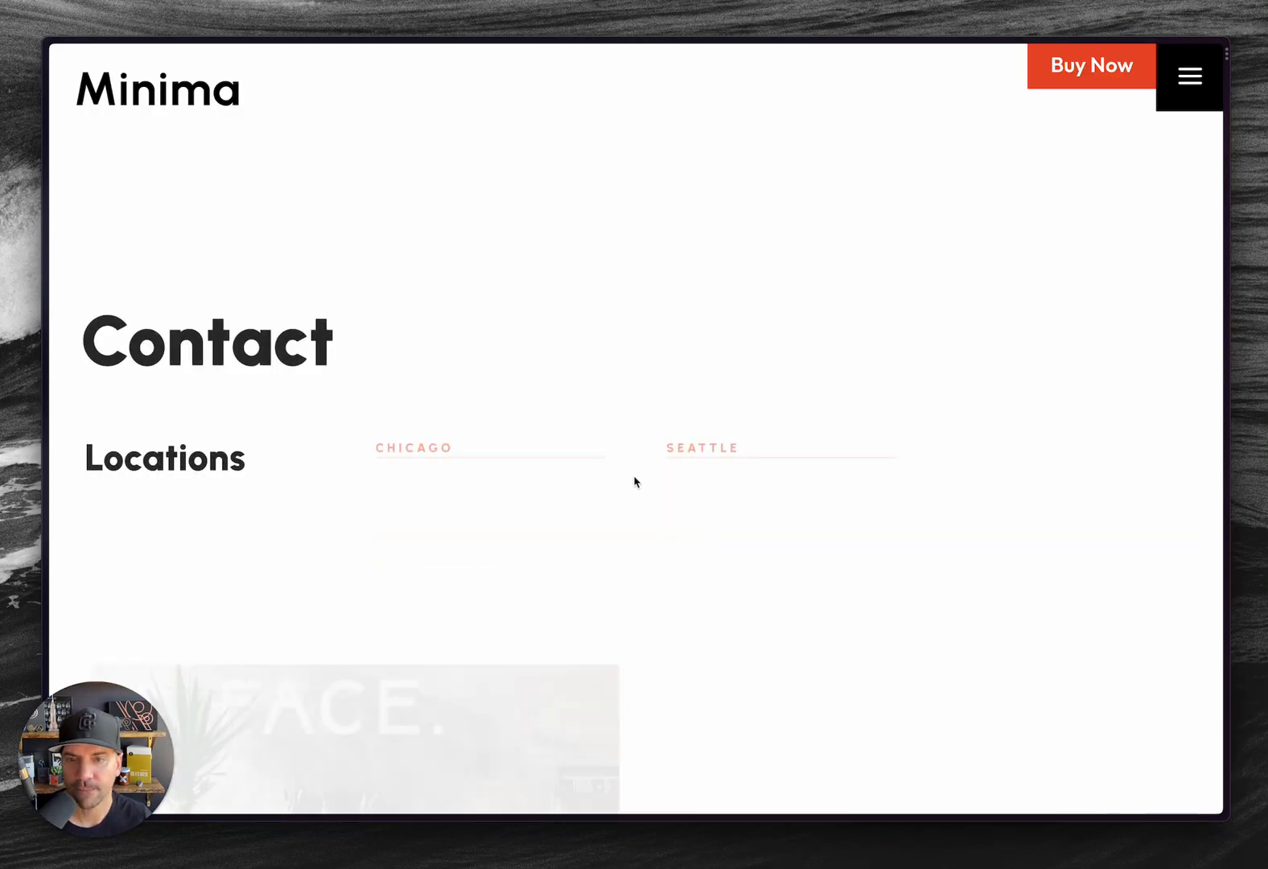
scroll(634, 481, down, 10)
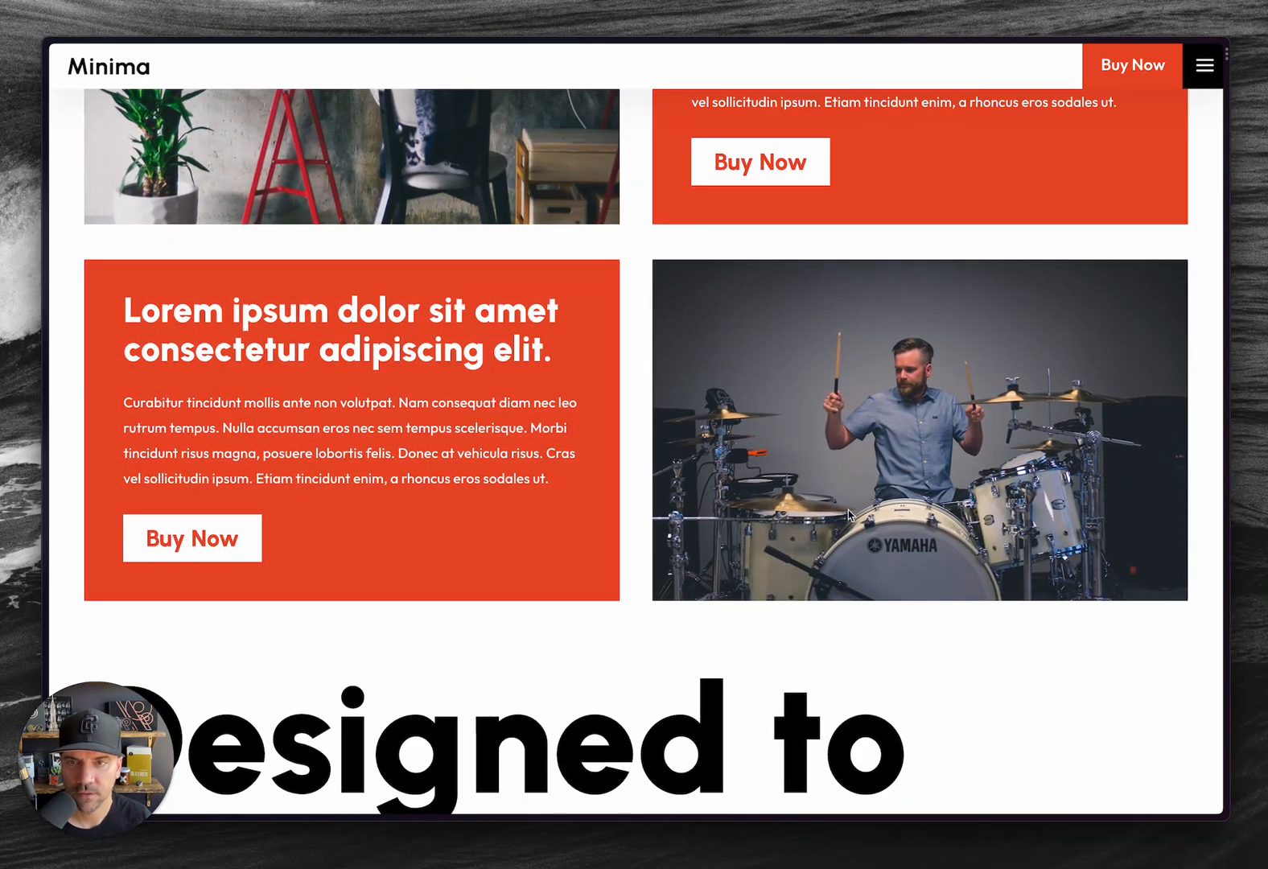
scroll(759, 481, up, 5)
Step: Back in the page editor, set the first row's plant image column to the CSS parallax method and save its settings
key(ctrl+Tab)
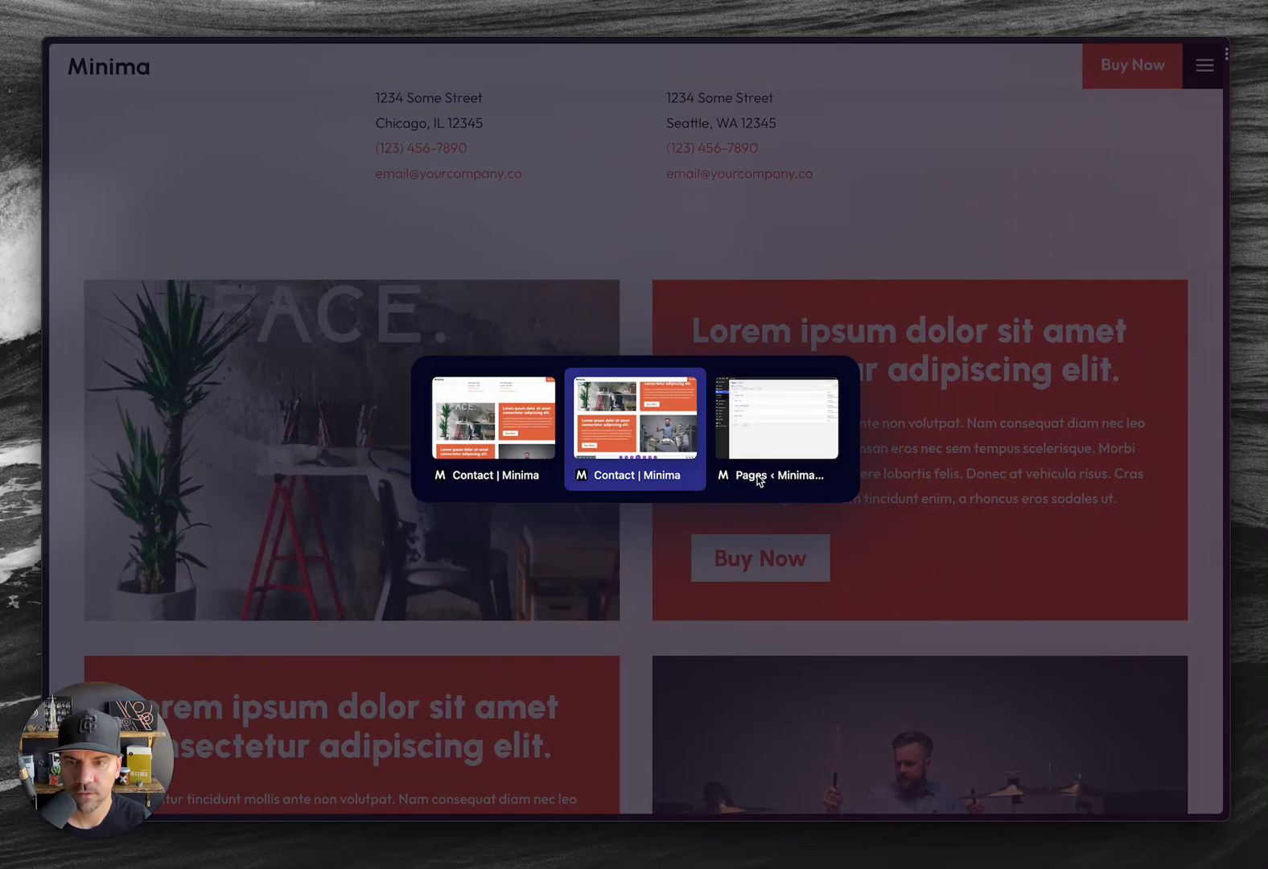
scroll(482, 274, up, 2)
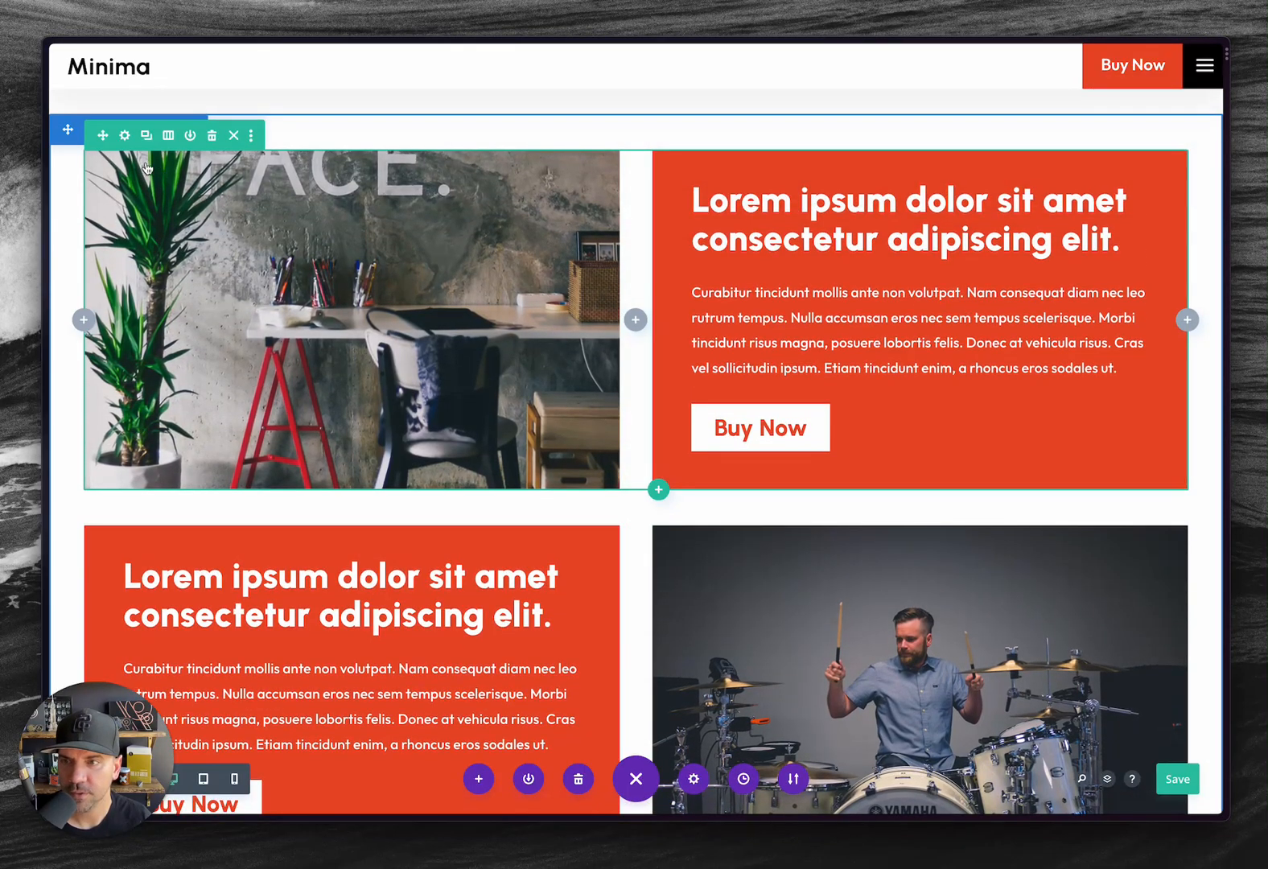
click(124, 135)
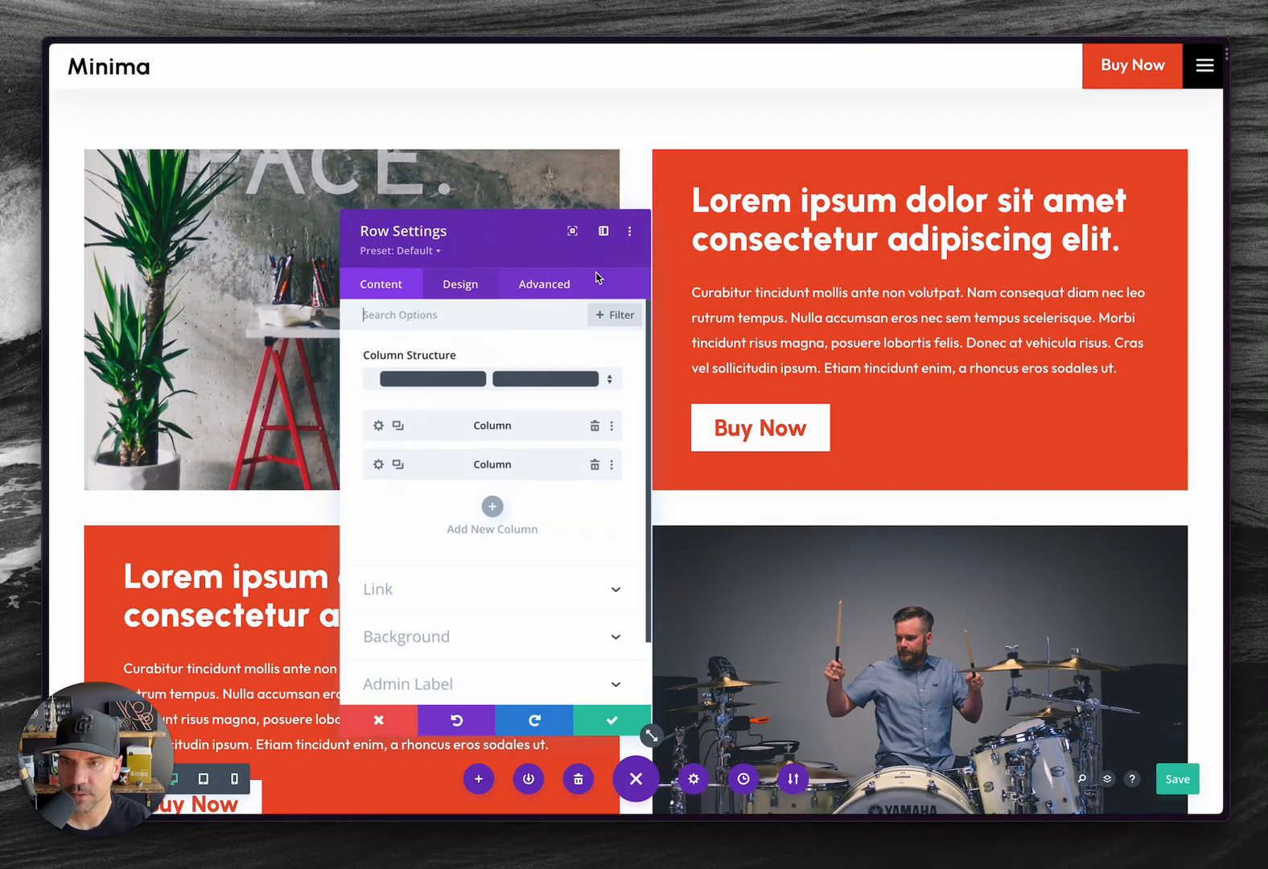
click(376, 426)
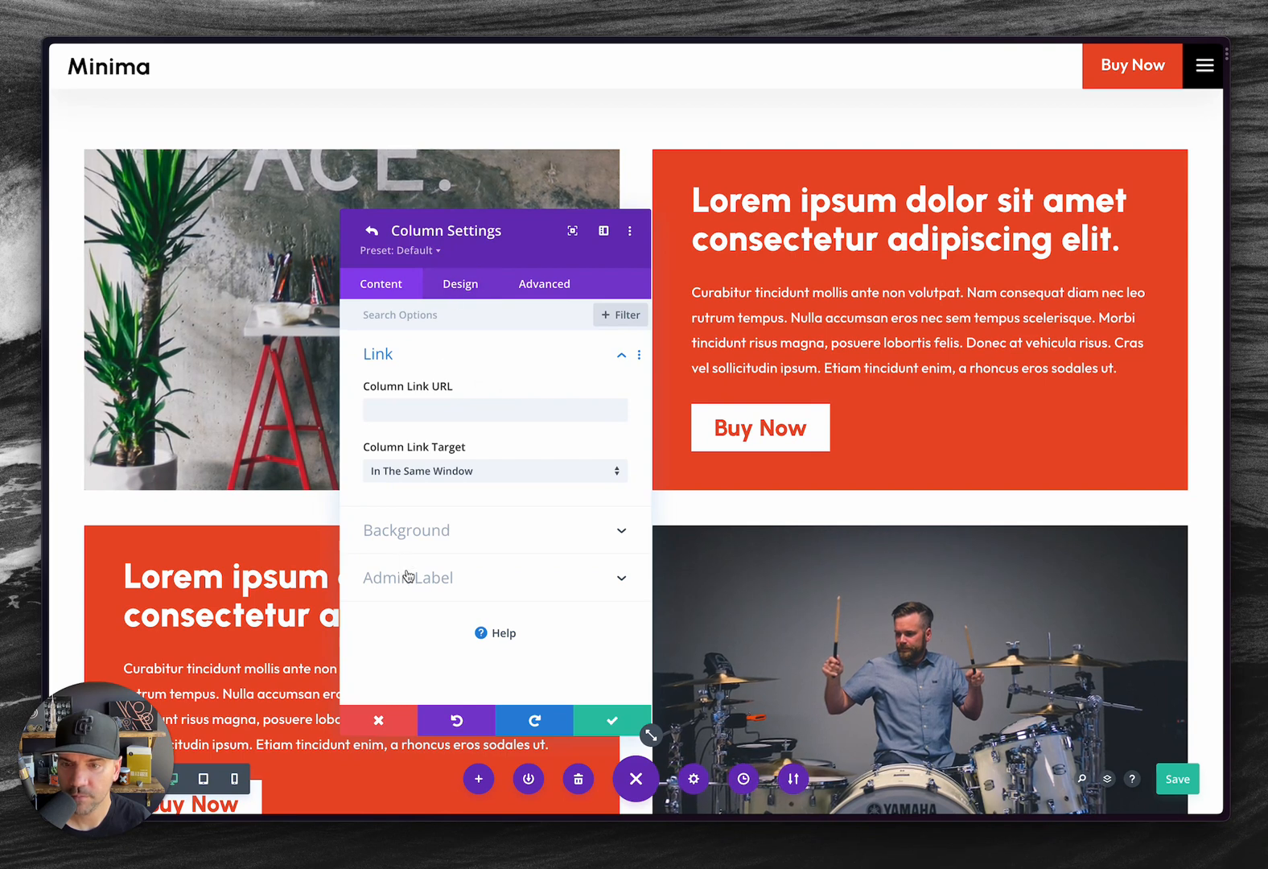
click(408, 531)
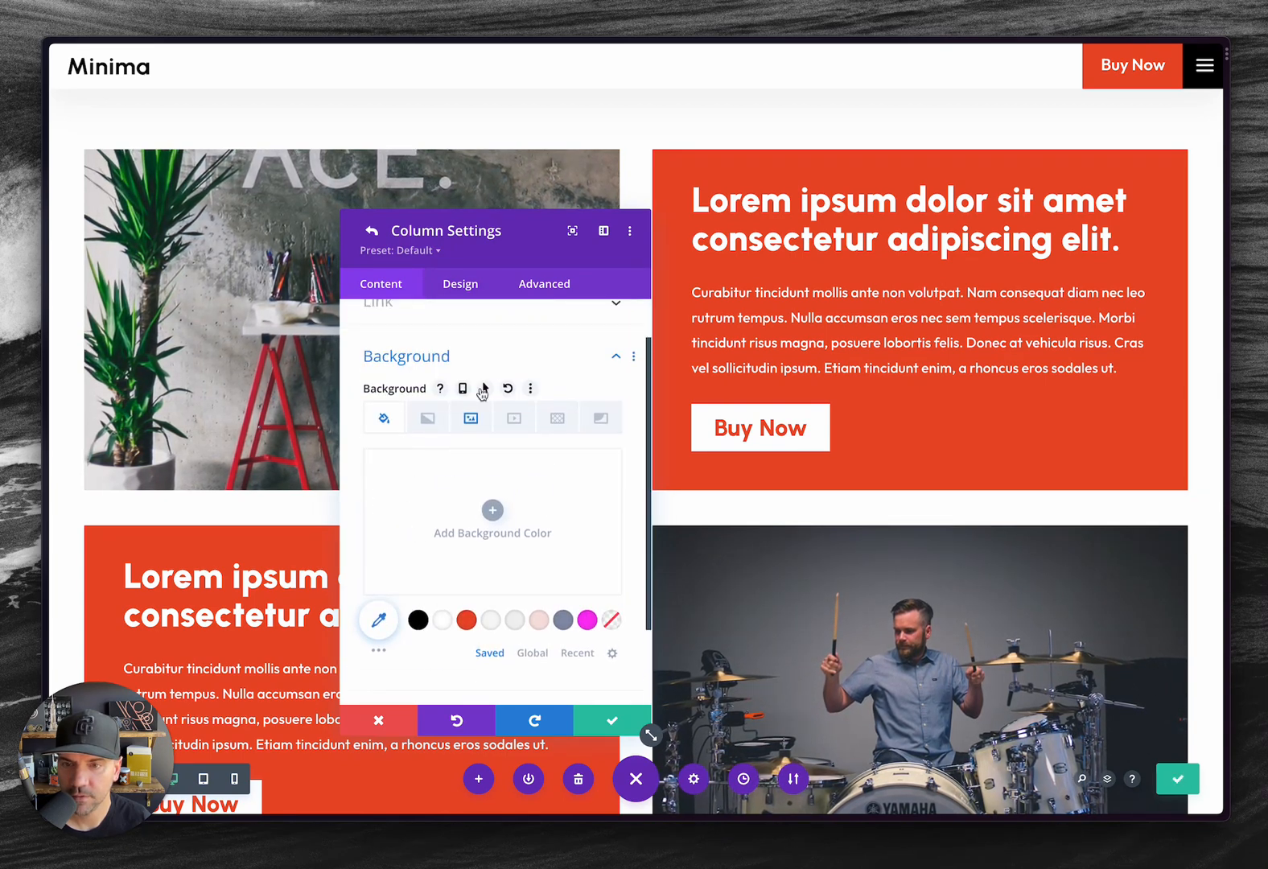
click(471, 418)
scroll(454, 543, down, 2)
click(399, 614)
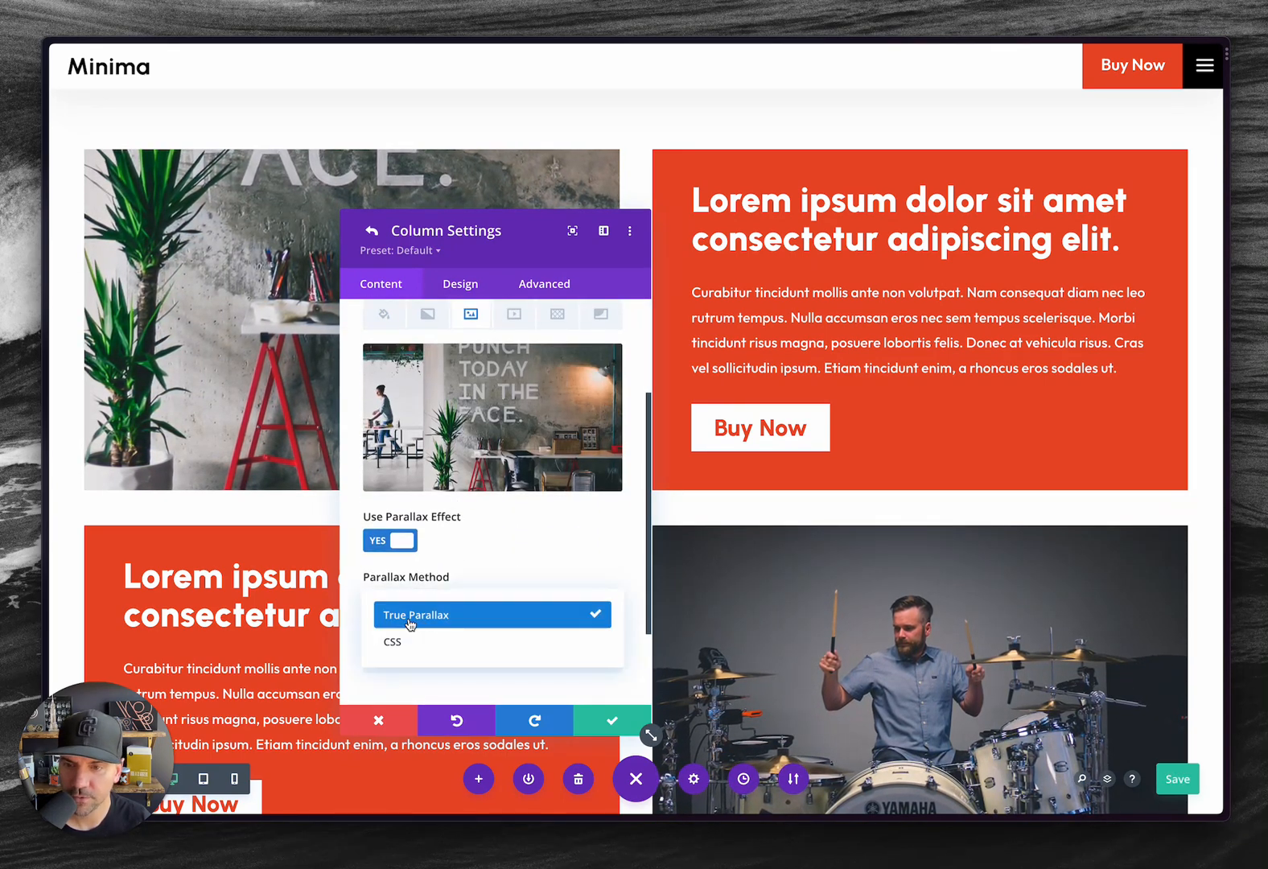
click(409, 640)
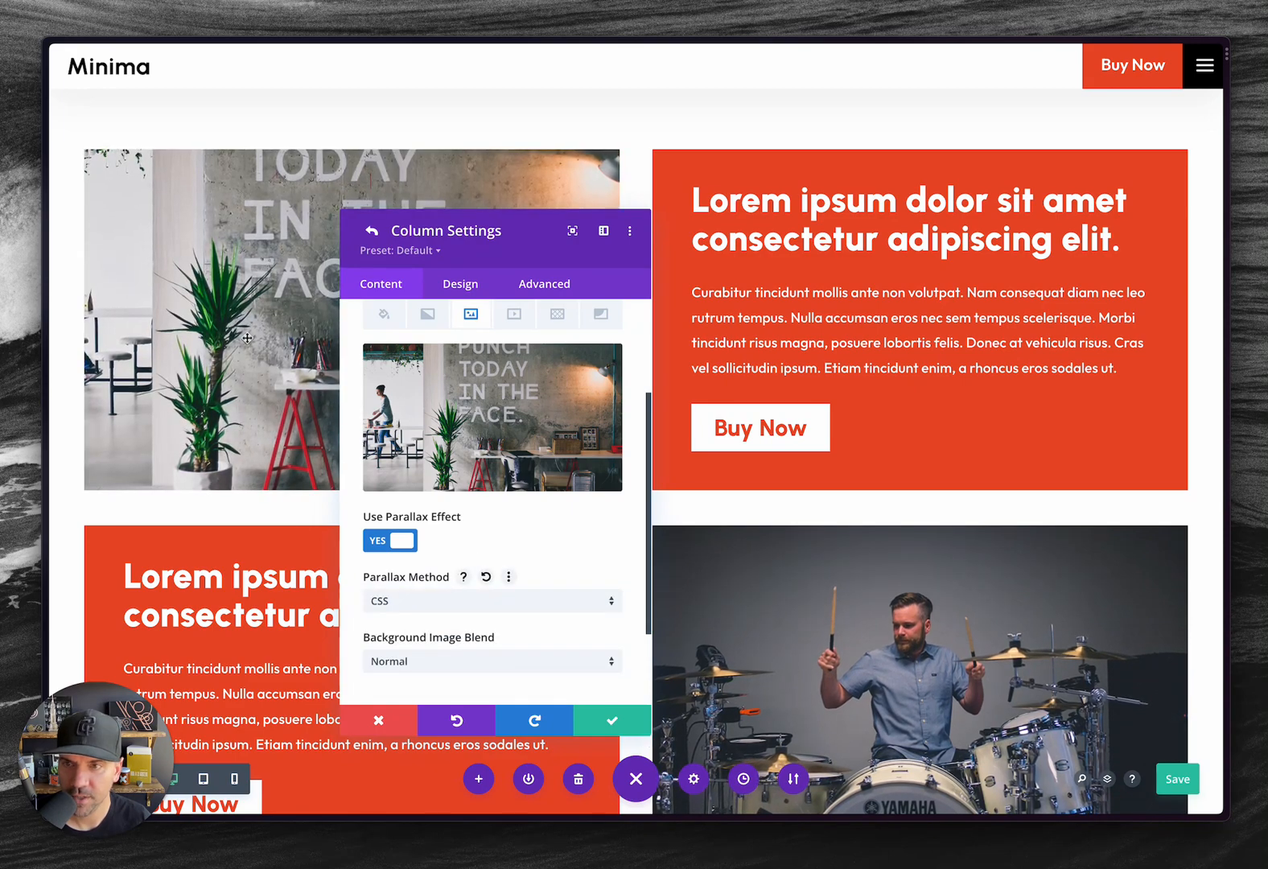
click(610, 719)
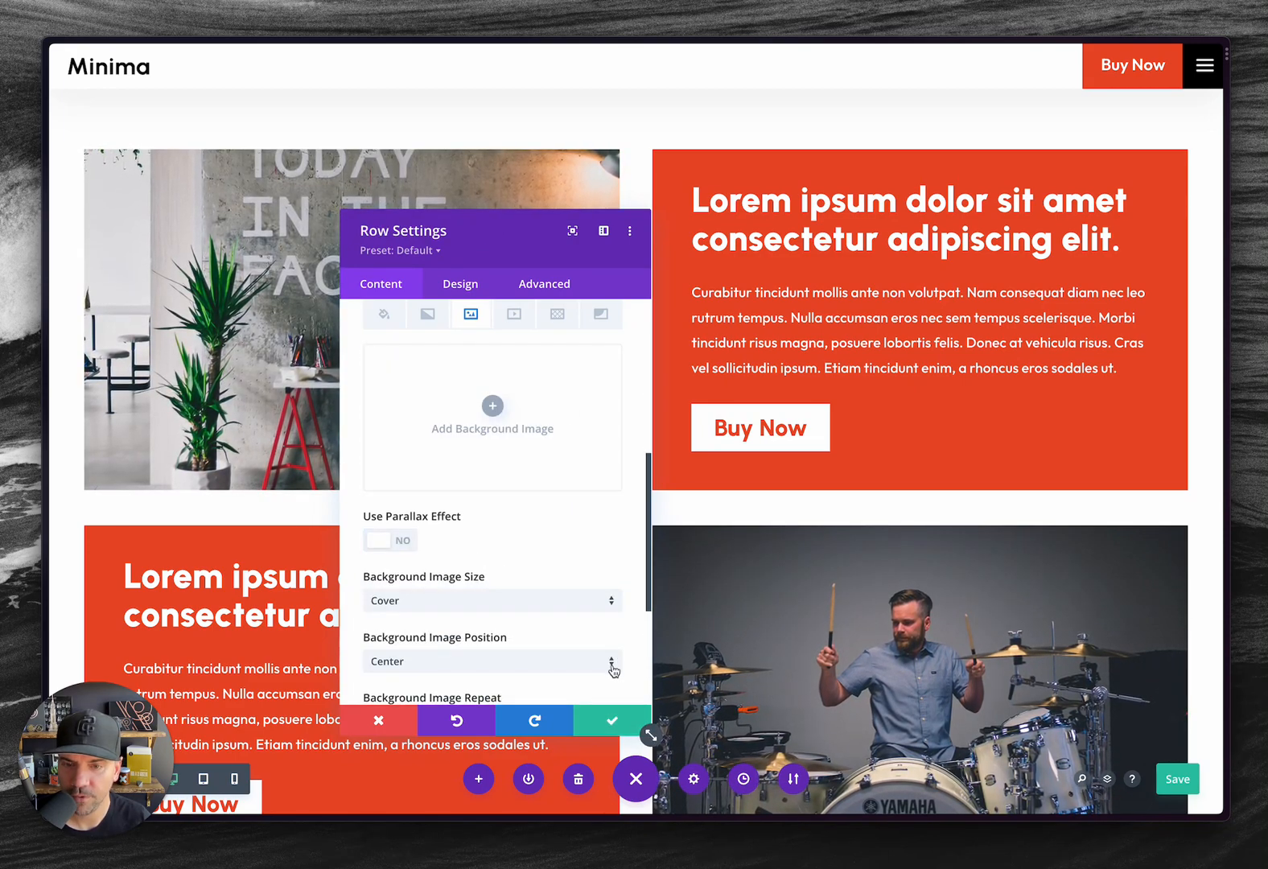
click(613, 719)
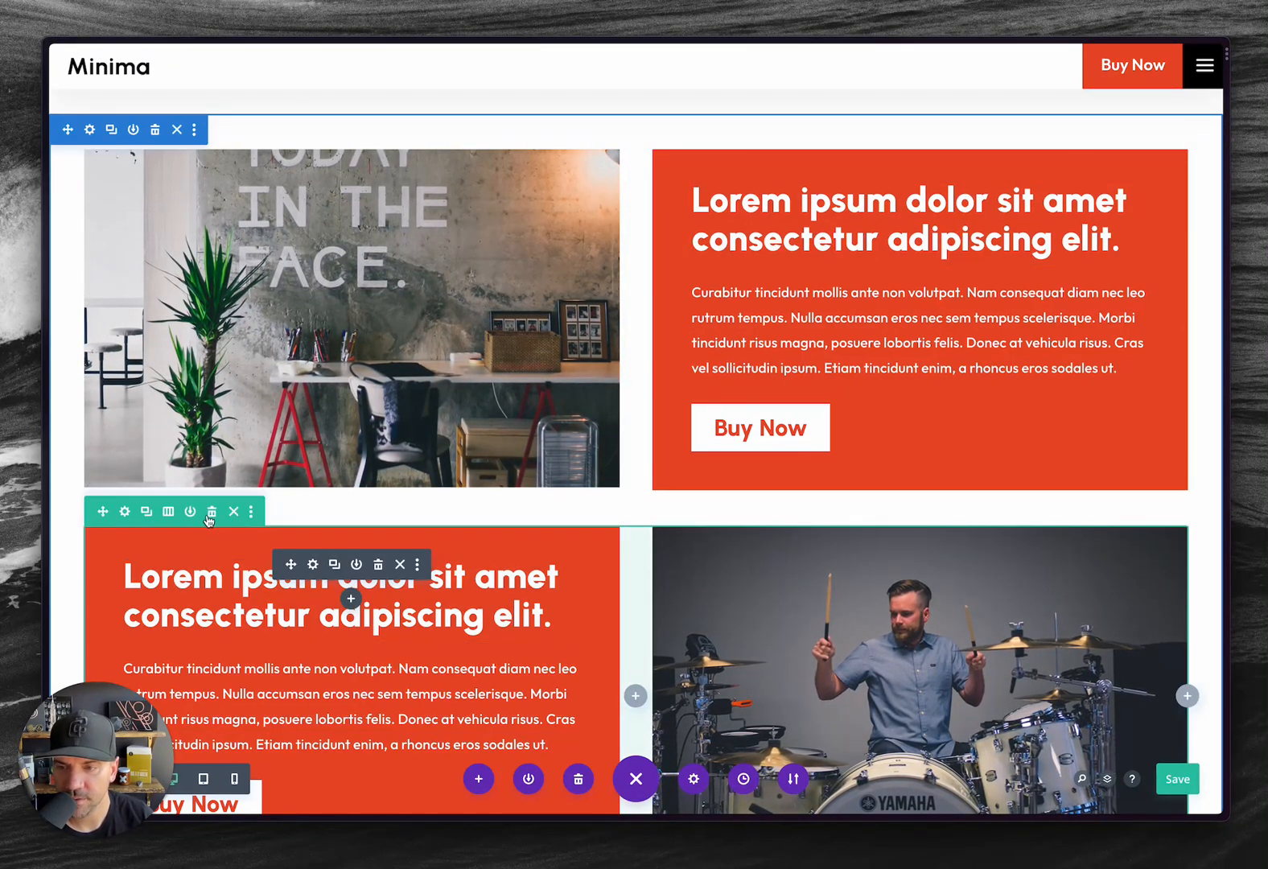
Step: Delete the duplicated row with the drum image and view the remaining row on the live Contact page
click(211, 513)
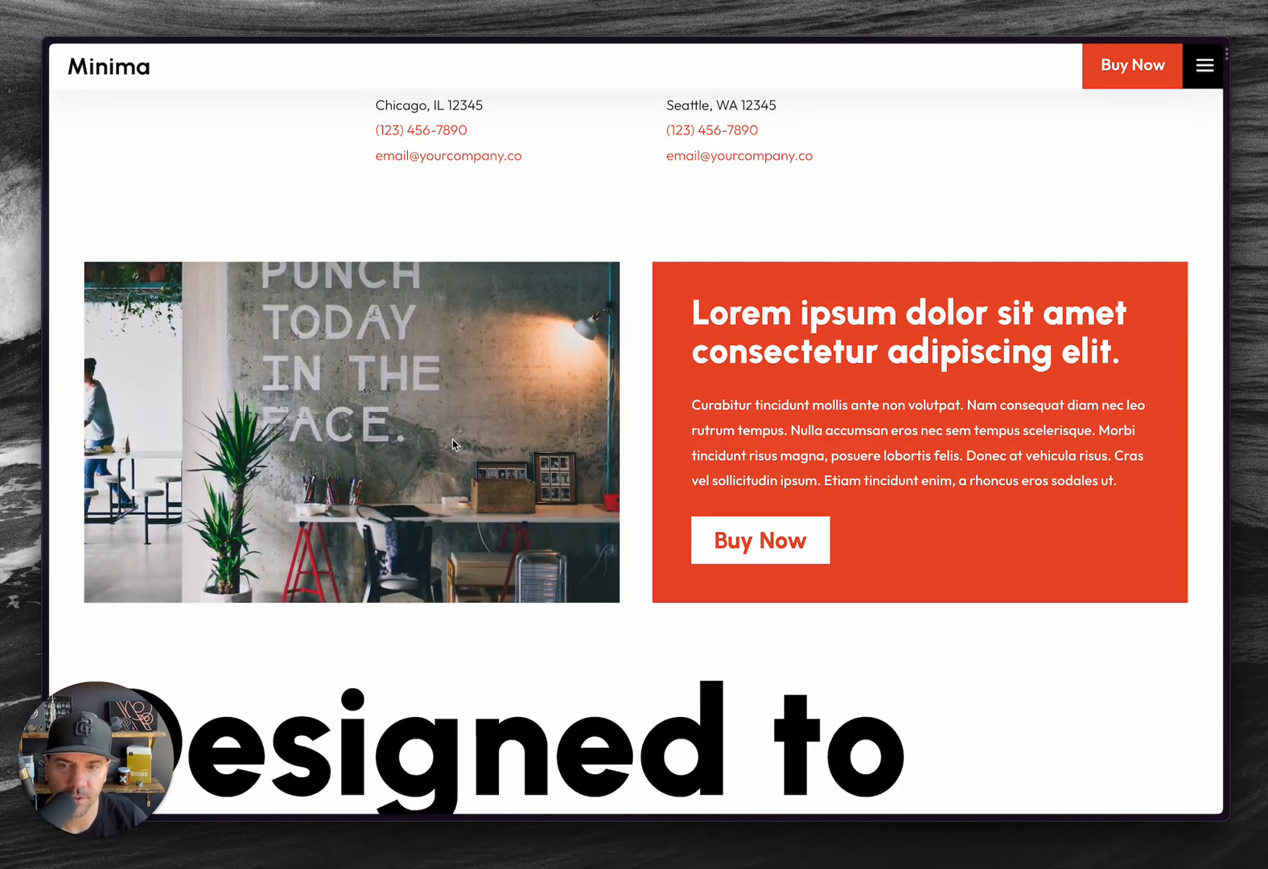
scroll(453, 444, up, 5)
scroll(453, 444, down, 5)
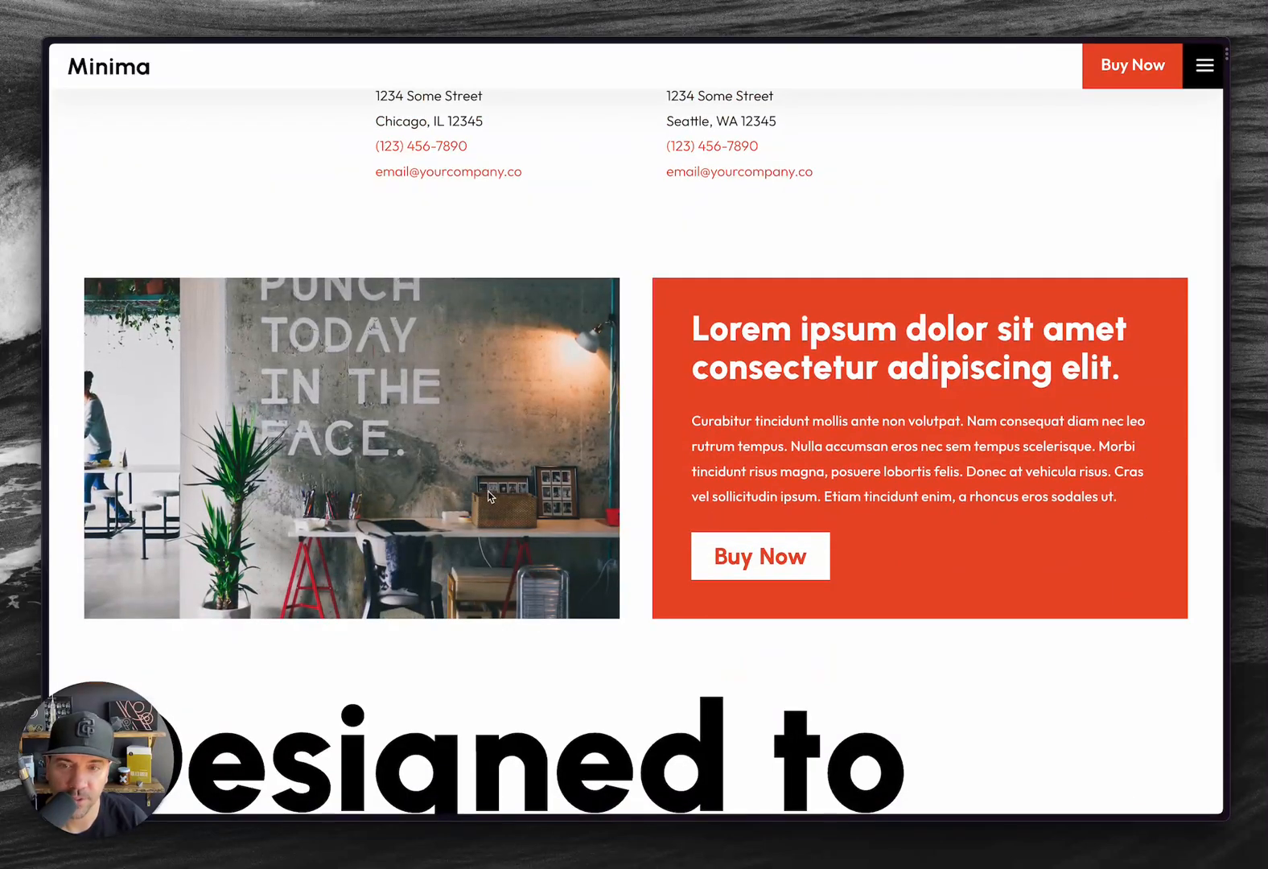
Step: Back in the page editor, open the divider in the plant image column and clear its tablet minimum height
key(ctrl+Tab)
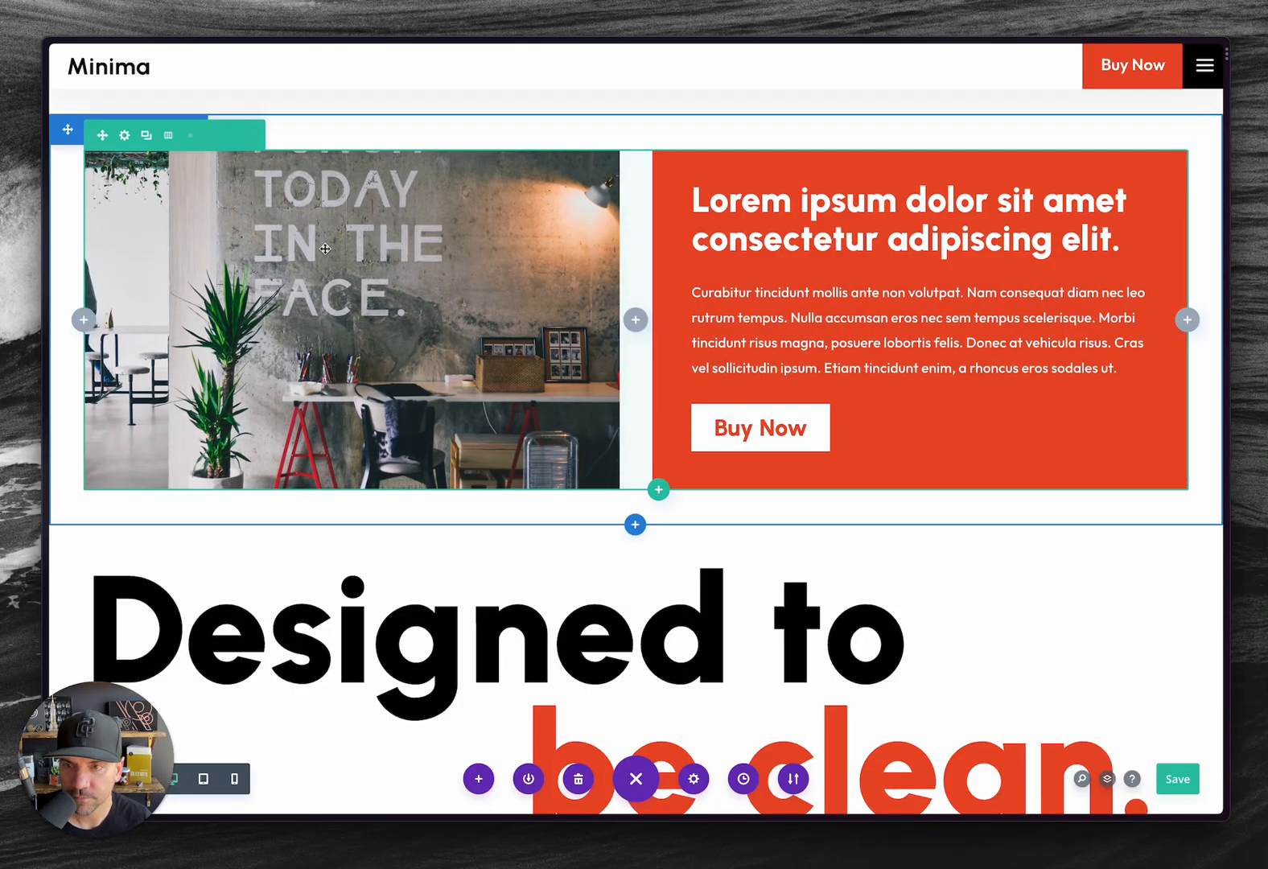
click(314, 161)
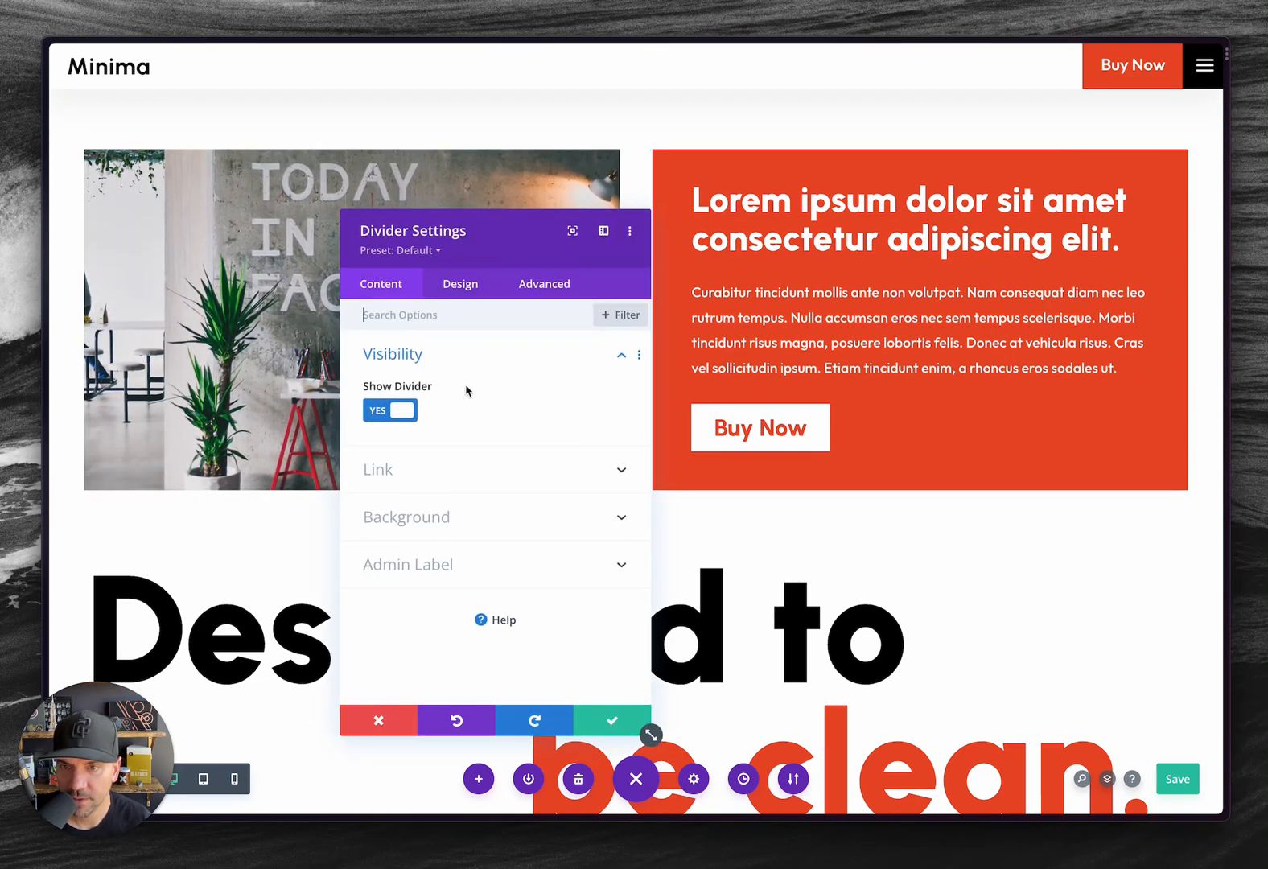
click(461, 289)
click(476, 407)
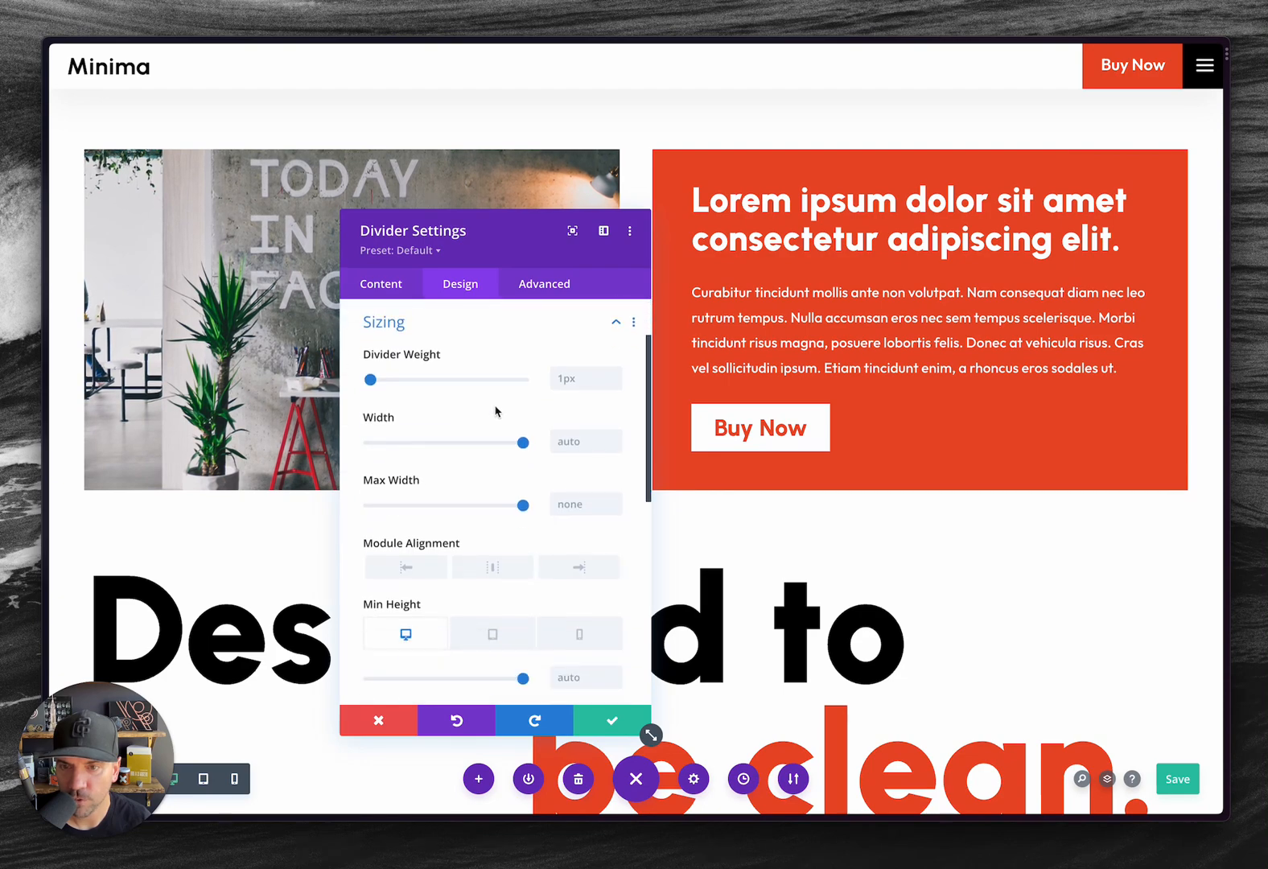
scroll(483, 488, down, 1)
scroll(483, 488, down, 1)
click(491, 485)
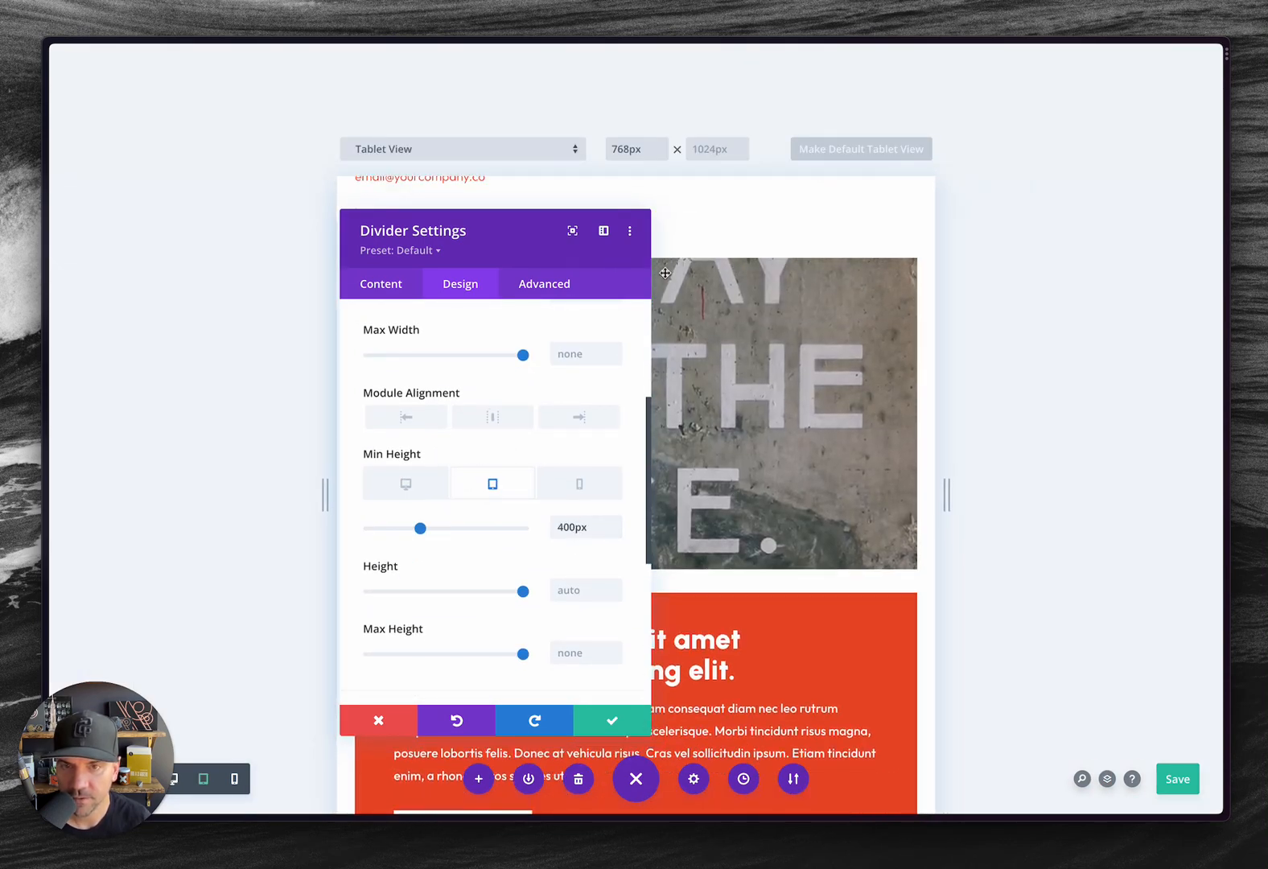
drag(577, 249, 1067, 255)
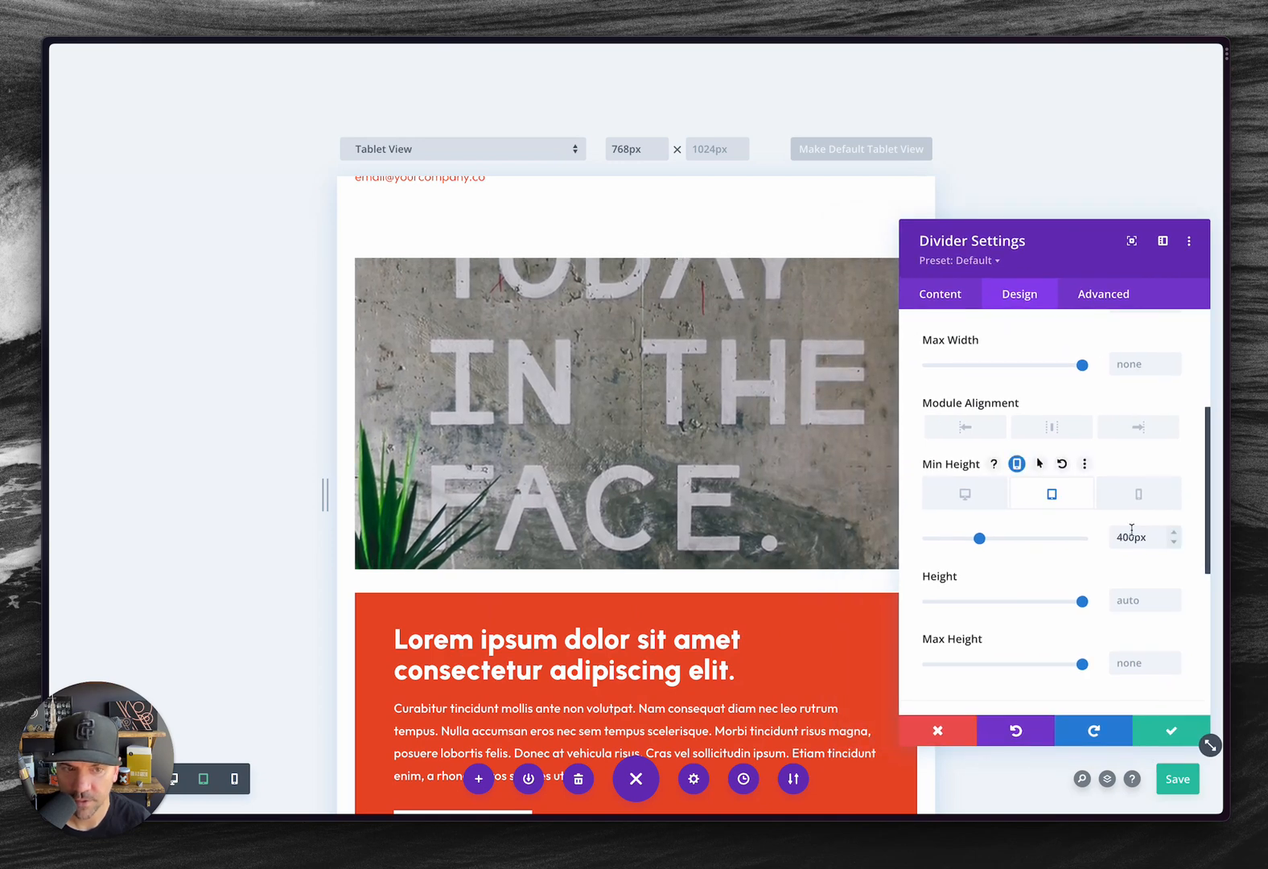
drag(1156, 535, 1137, 498)
key(BackSpace)
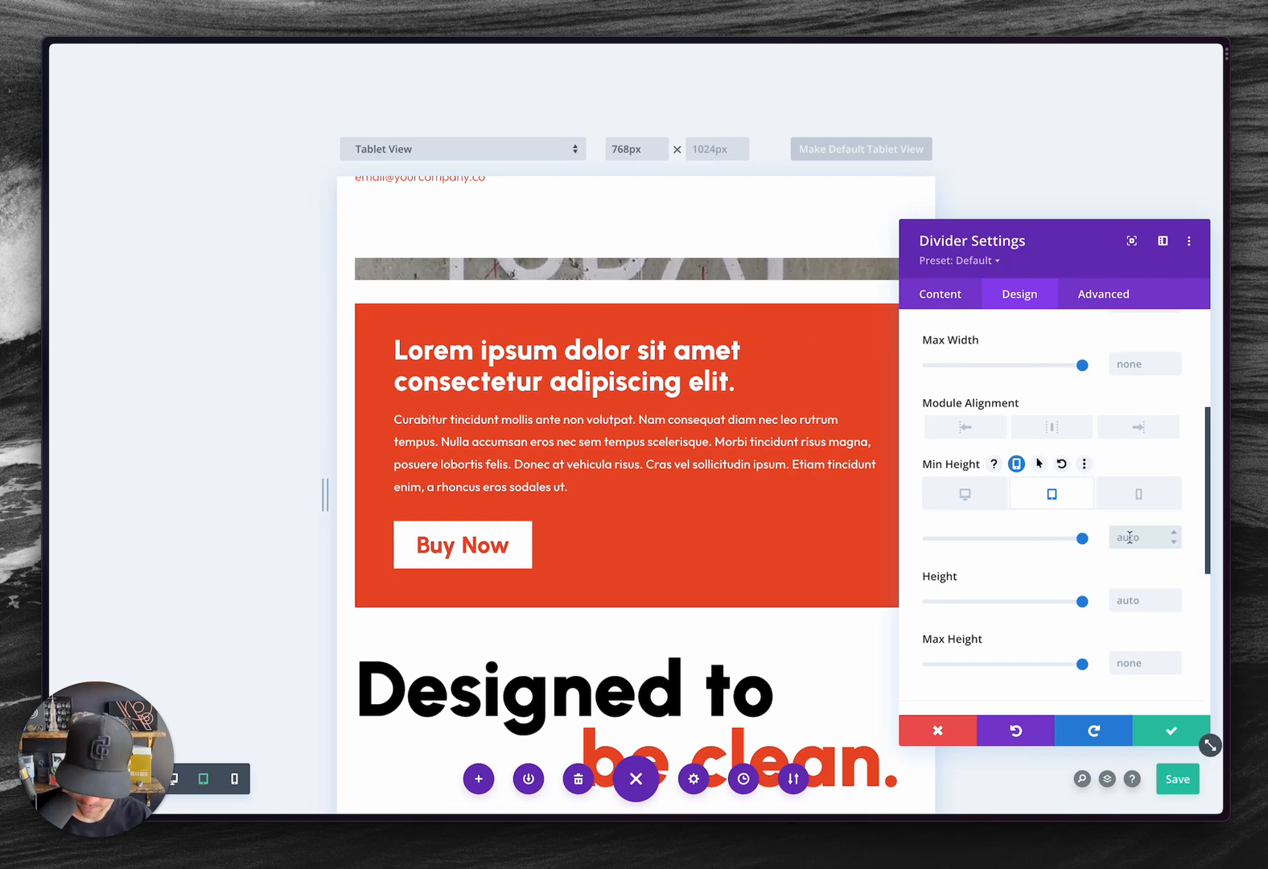
Step: Clear and re-enter the divider's phone minimum height as 400 px and save the divider settings
click(1137, 493)
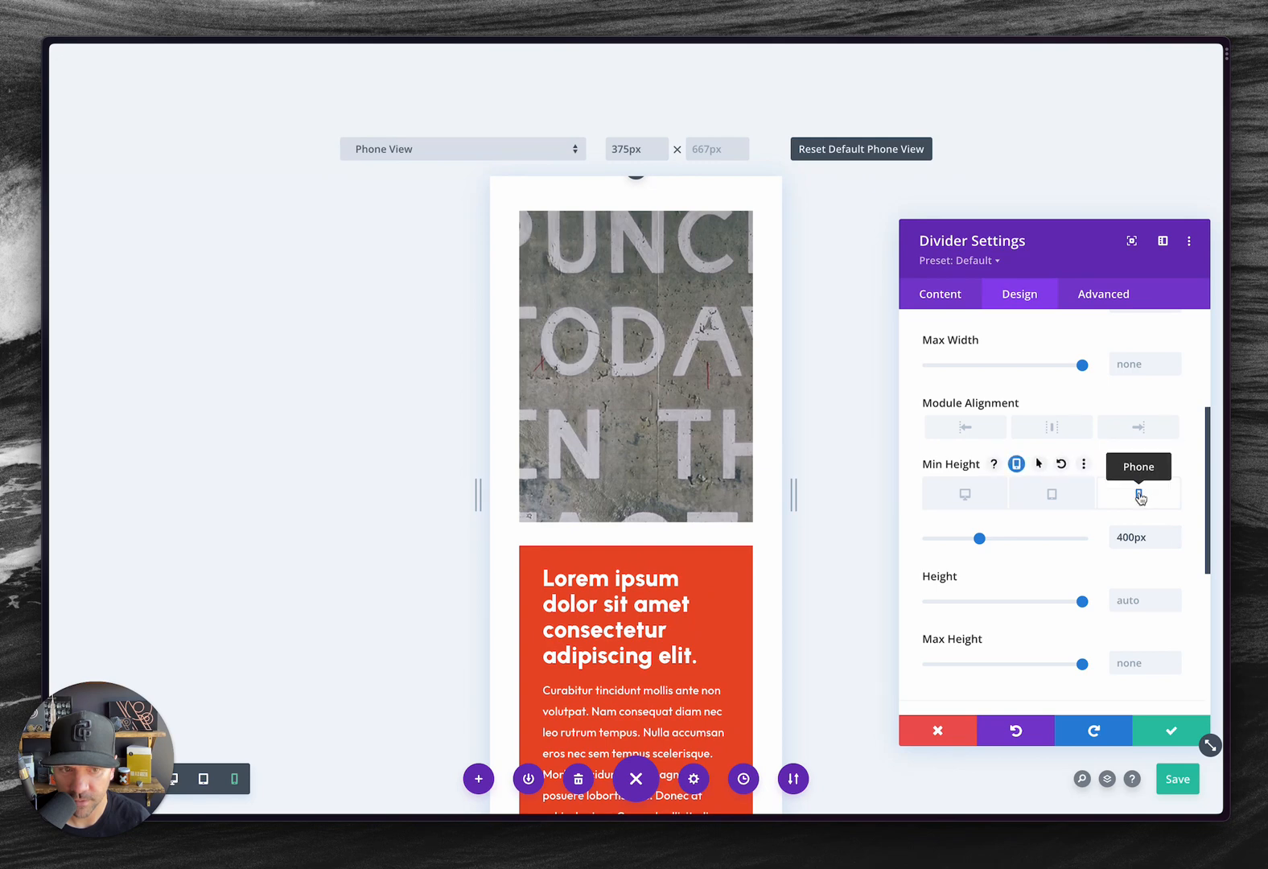
drag(1128, 537, 1096, 540)
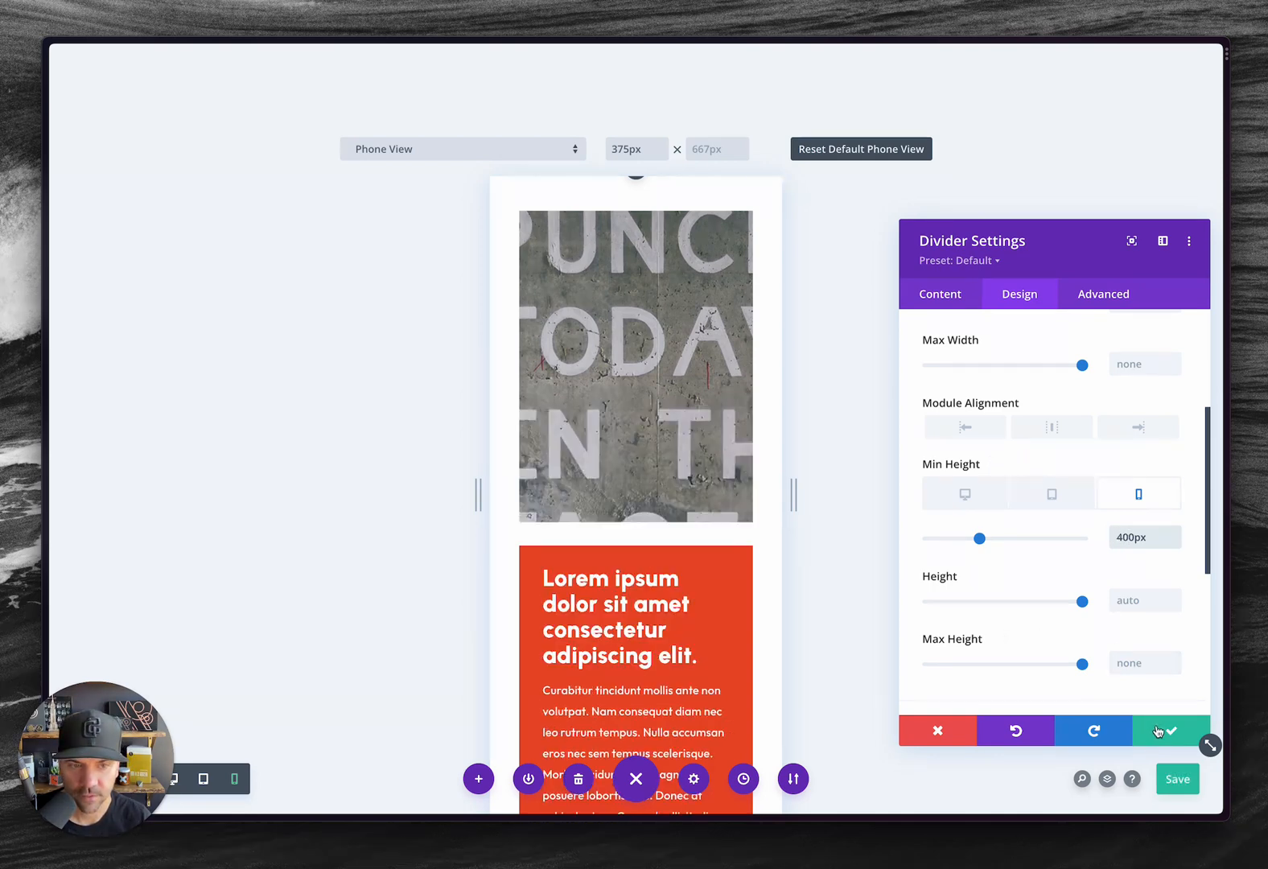
drag(1153, 531, 1143, 493)
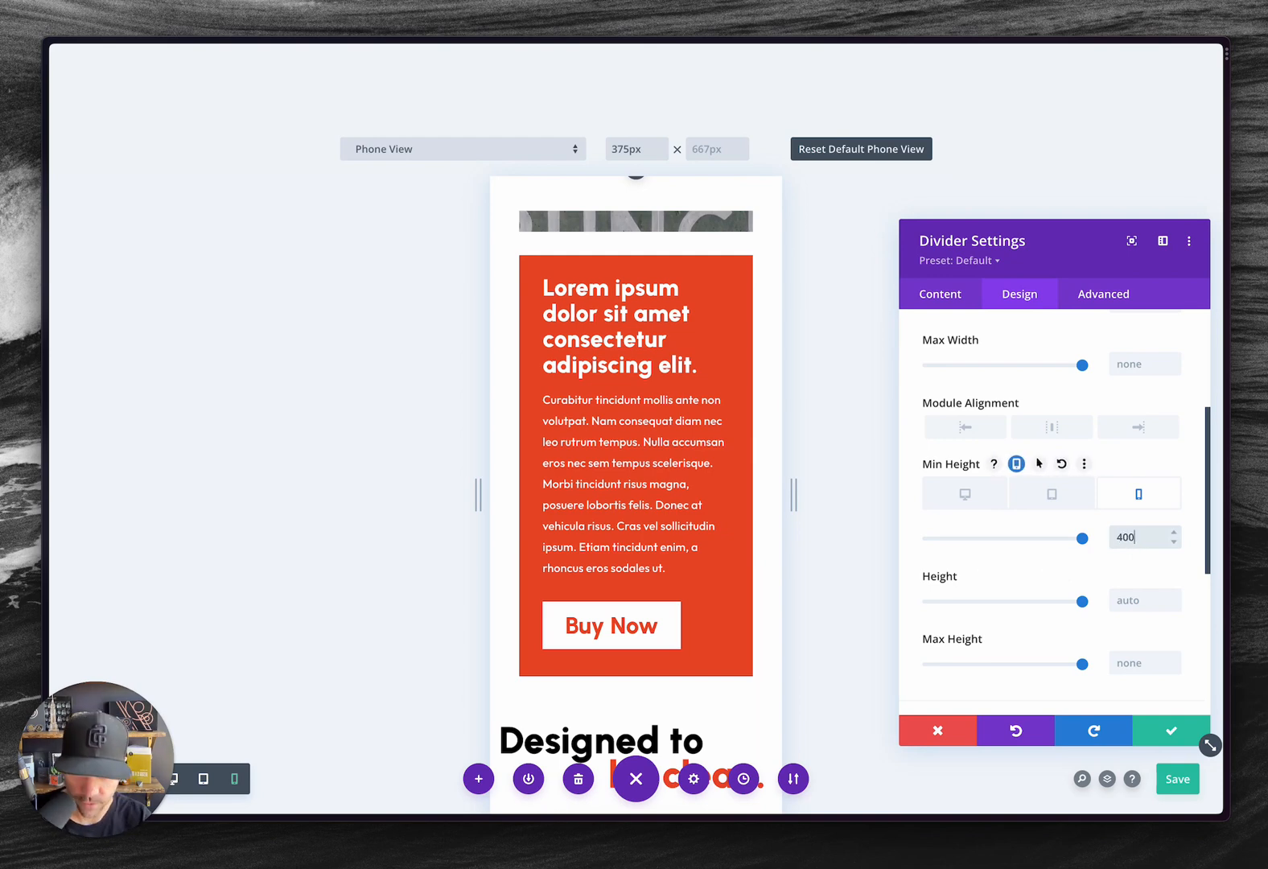
click(1171, 730)
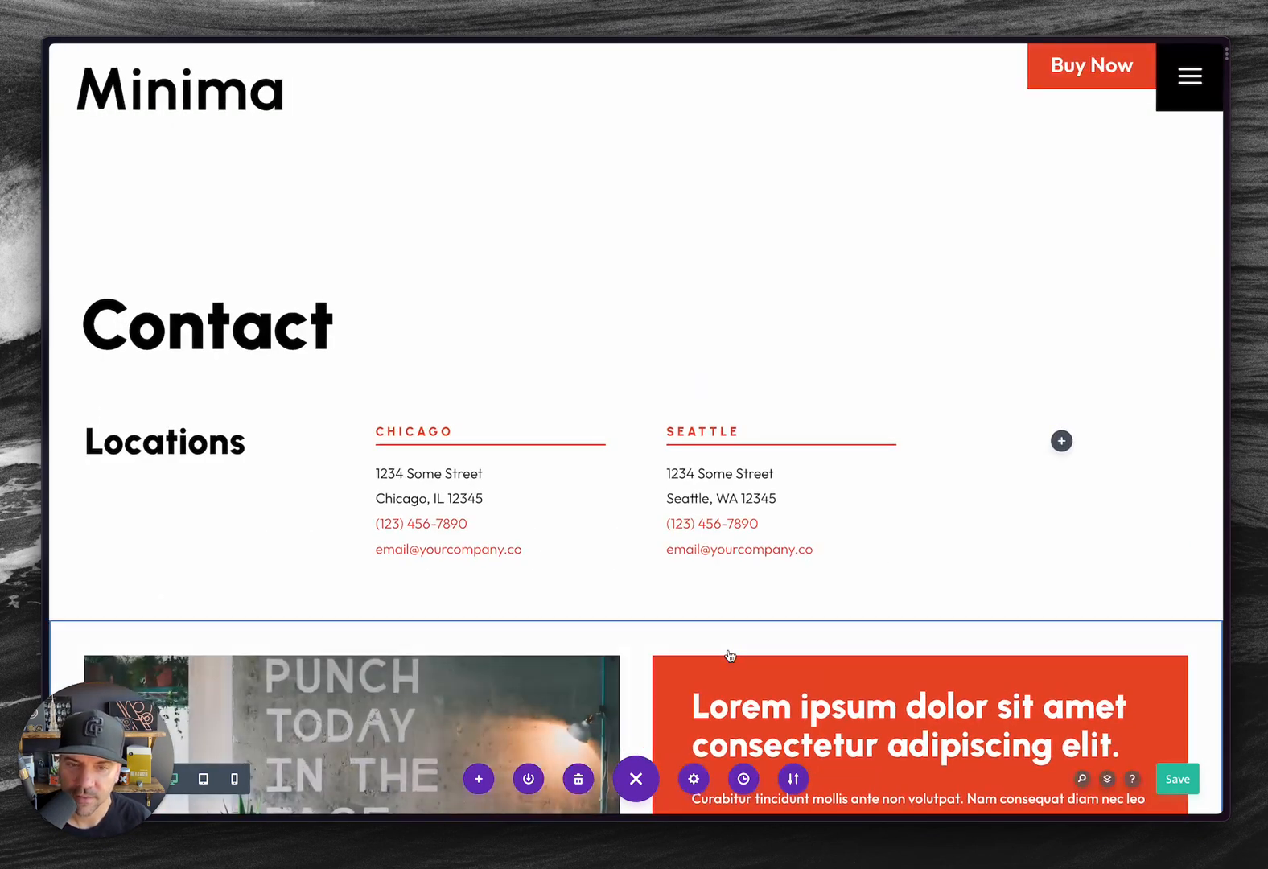